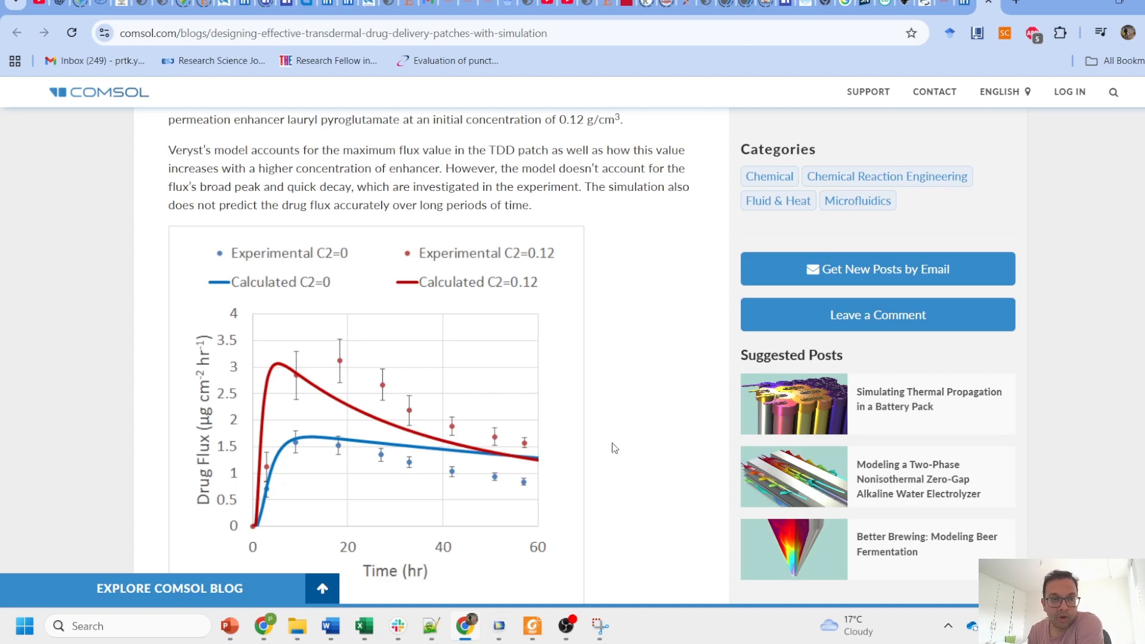
Review the blog article on transdermal patch simulation, from patch photo to flux plots, and look at the presentation slide of the patch on skin.
scroll(650, 301, "up", 20)
scroll(673, 307, "up", 6)
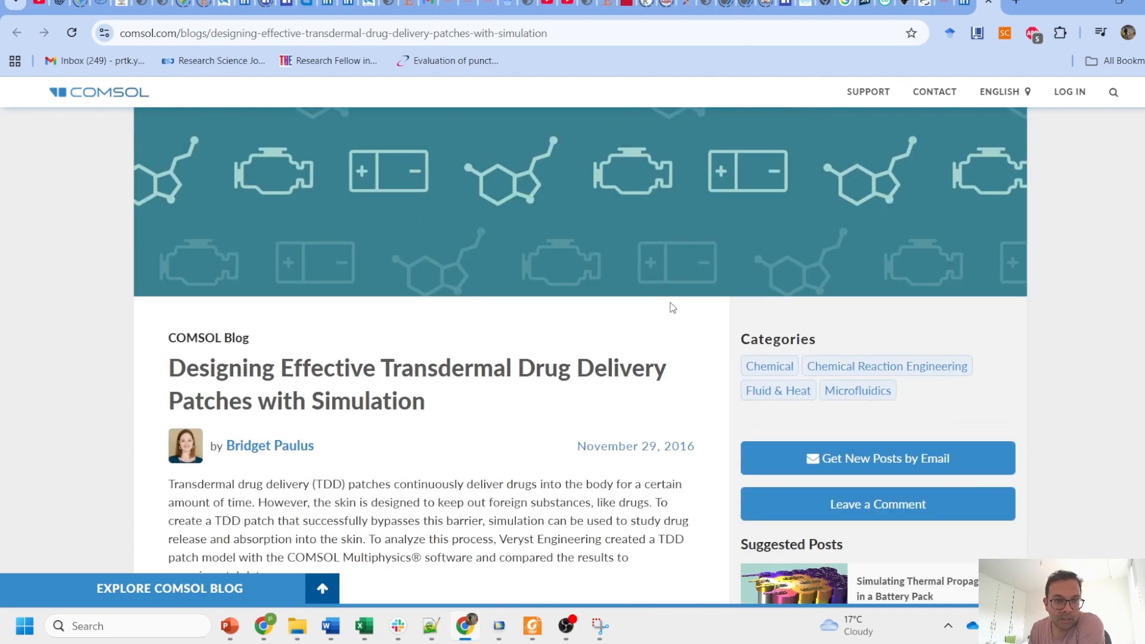
scroll(673, 307, "down", 3)
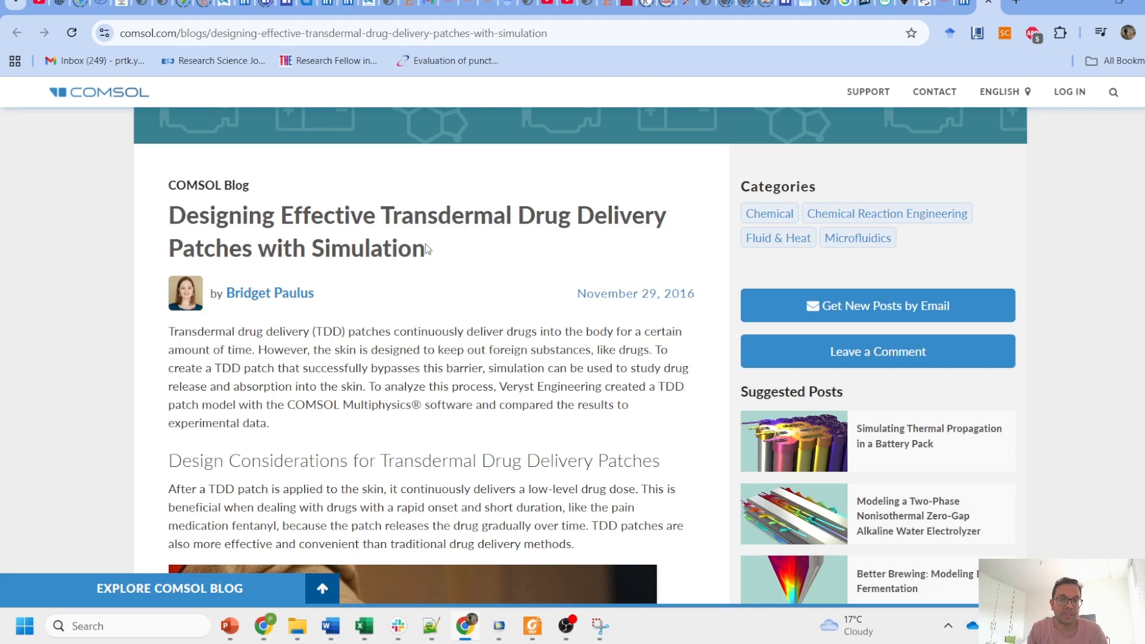
scroll(426, 249, "down", 6)
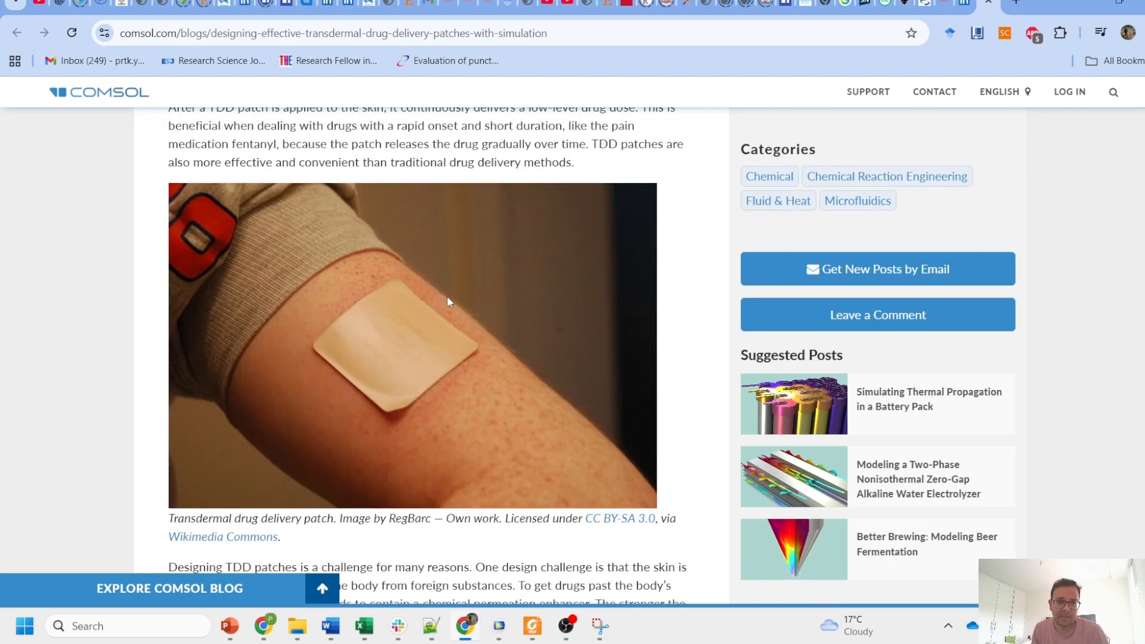
scroll(457, 310, "down", 3)
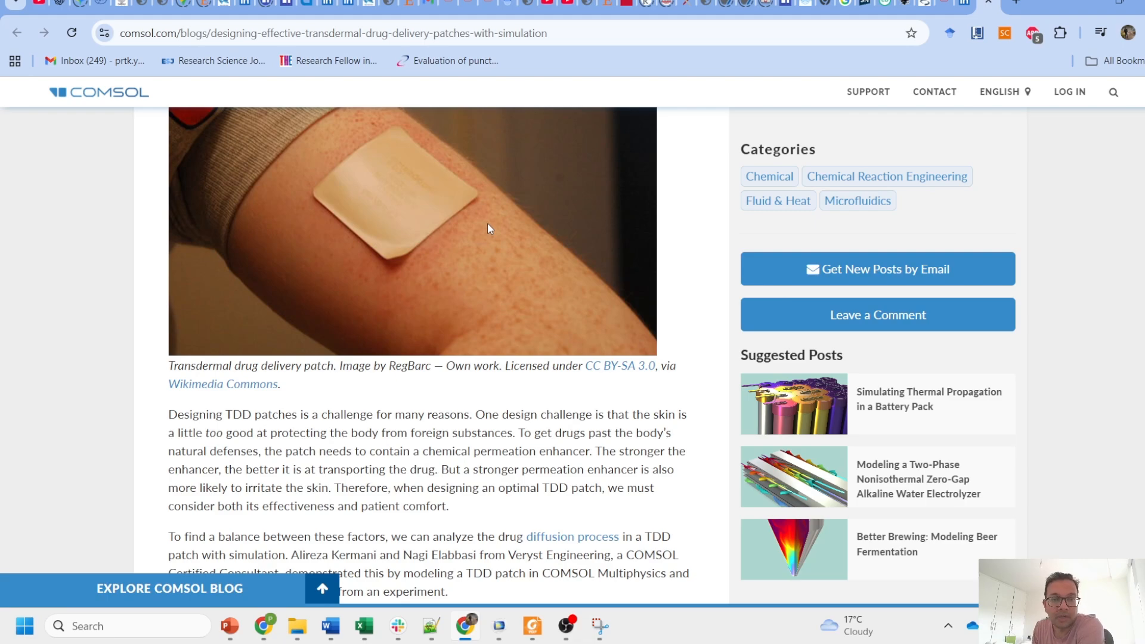
scroll(495, 238, "down", 6)
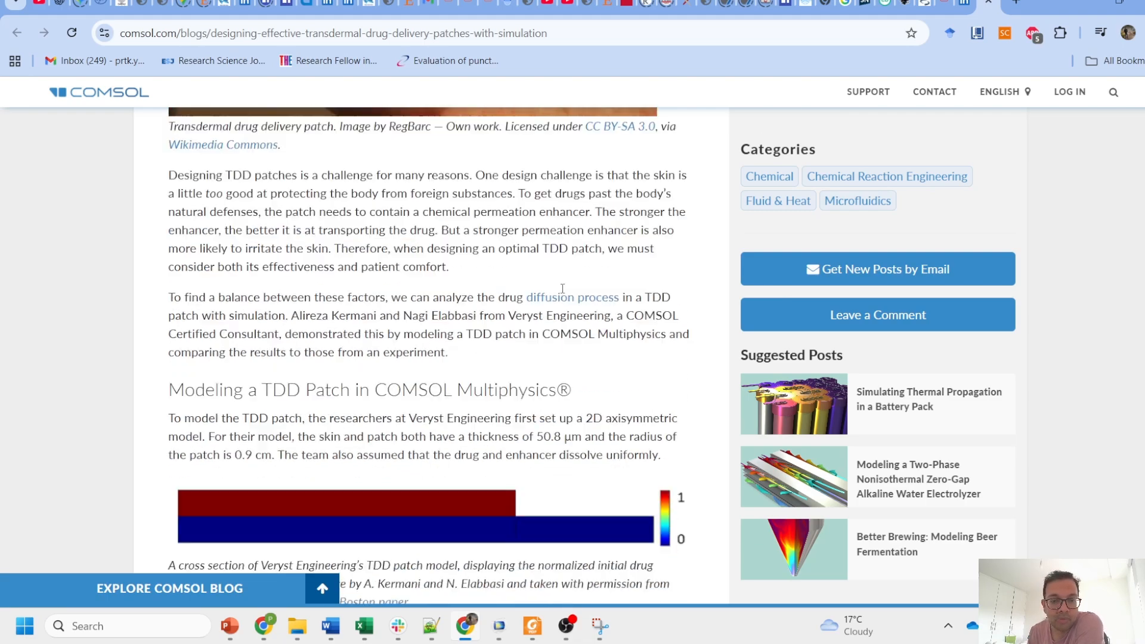
scroll(563, 293, "down", 15)
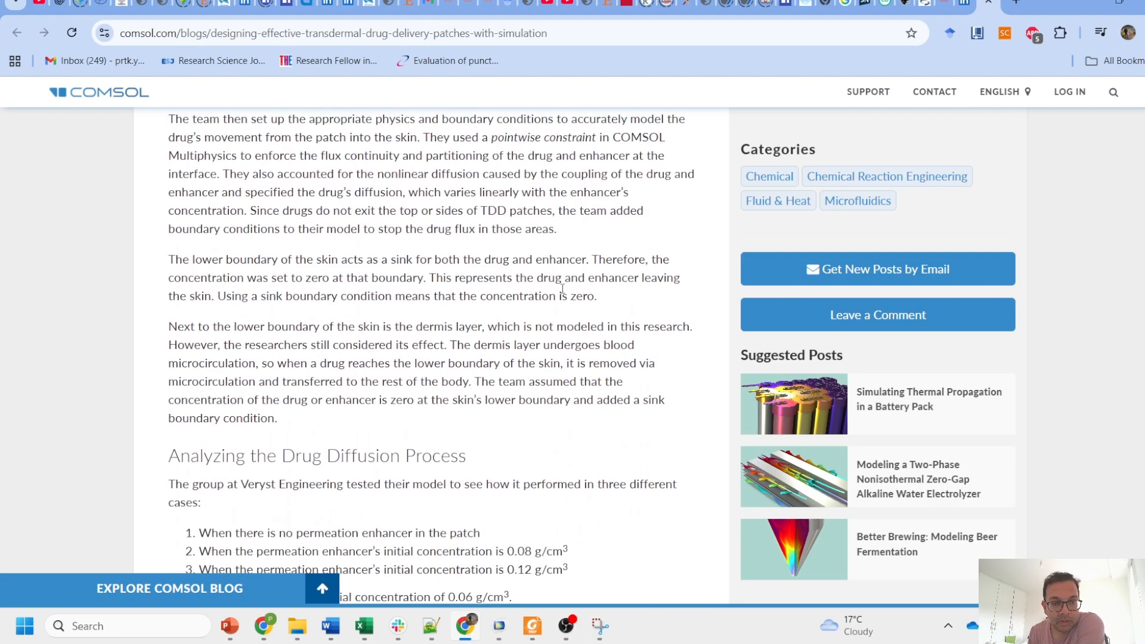
scroll(562, 288, "down", 8)
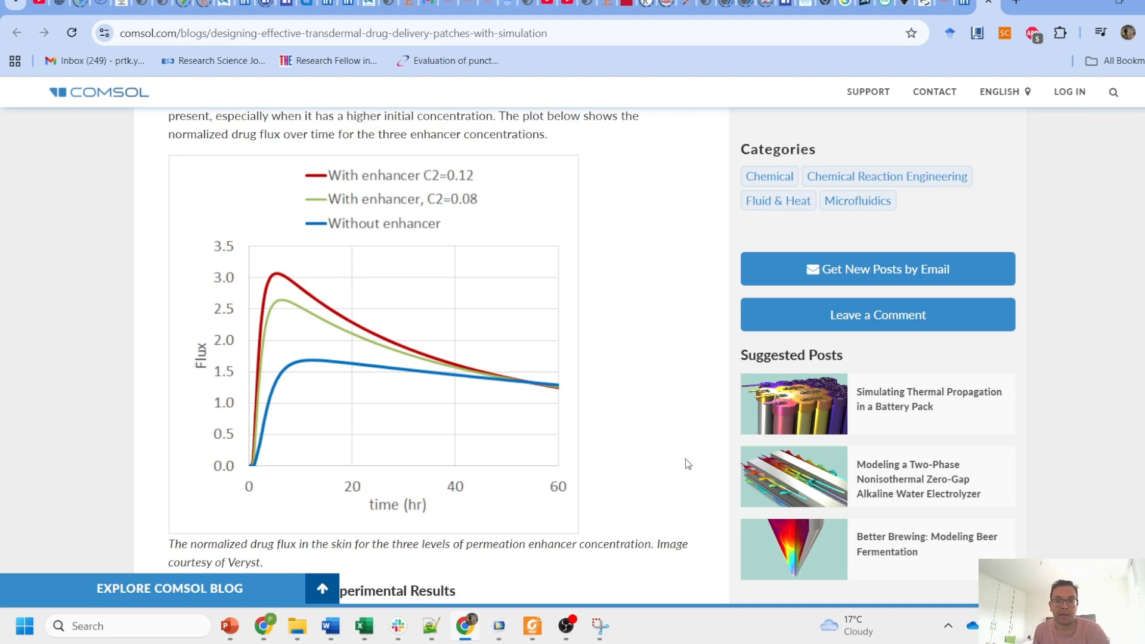
mouse_move(501, 626)
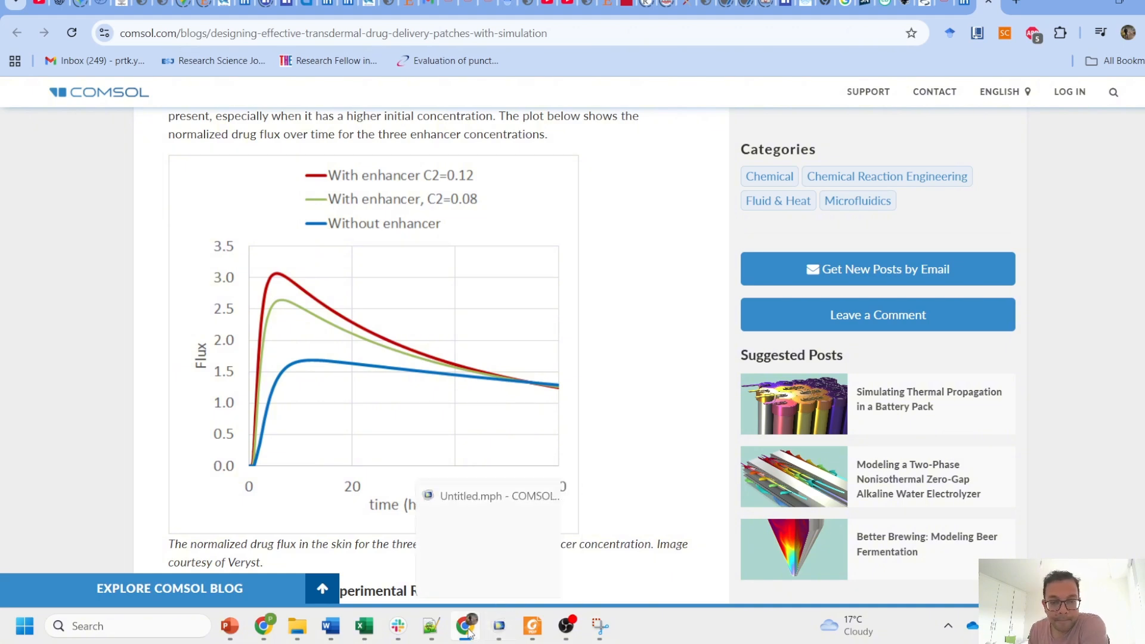
left_click(309, 565)
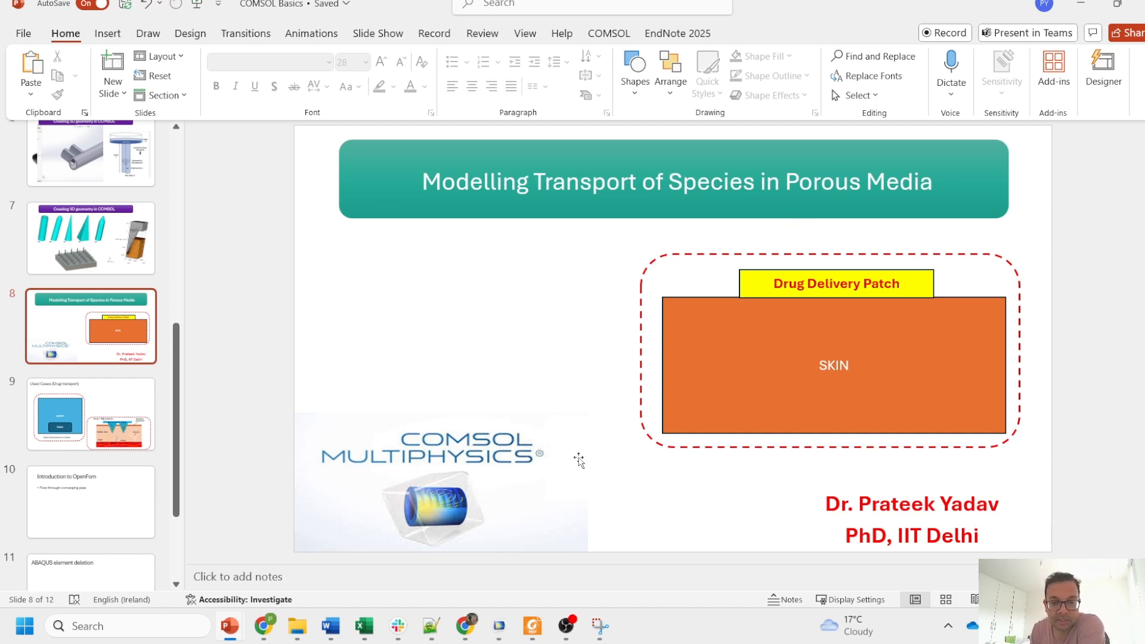
Switch to COMSOL Multiphysics and start a new blank model, discarding the changes to the open untitled model.
left_click(499, 626)
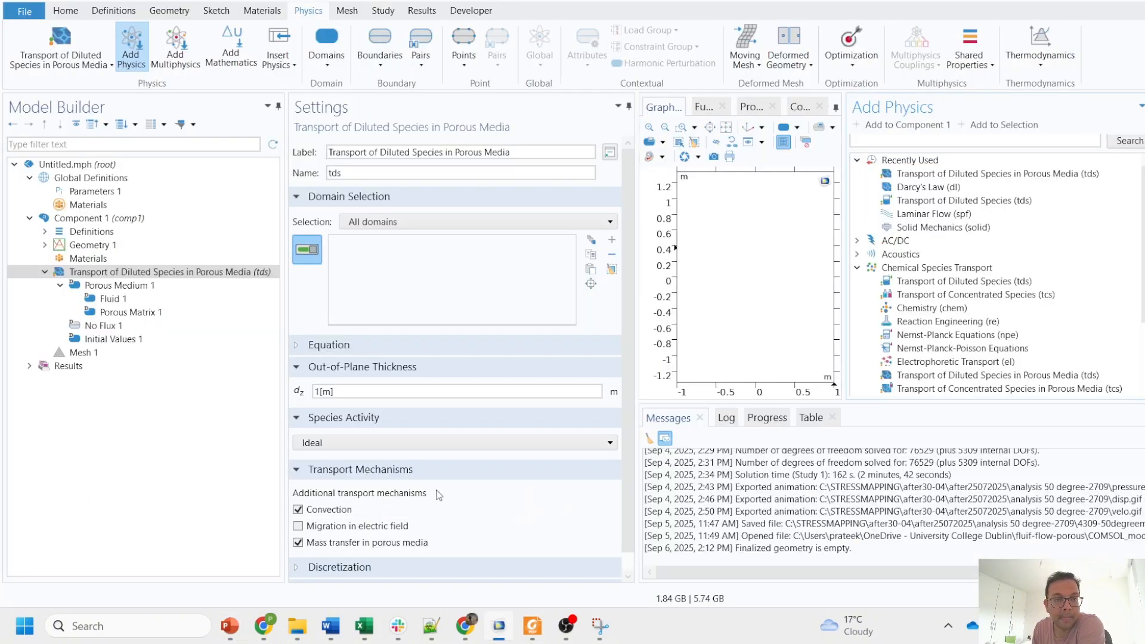
left_click(21, 14)
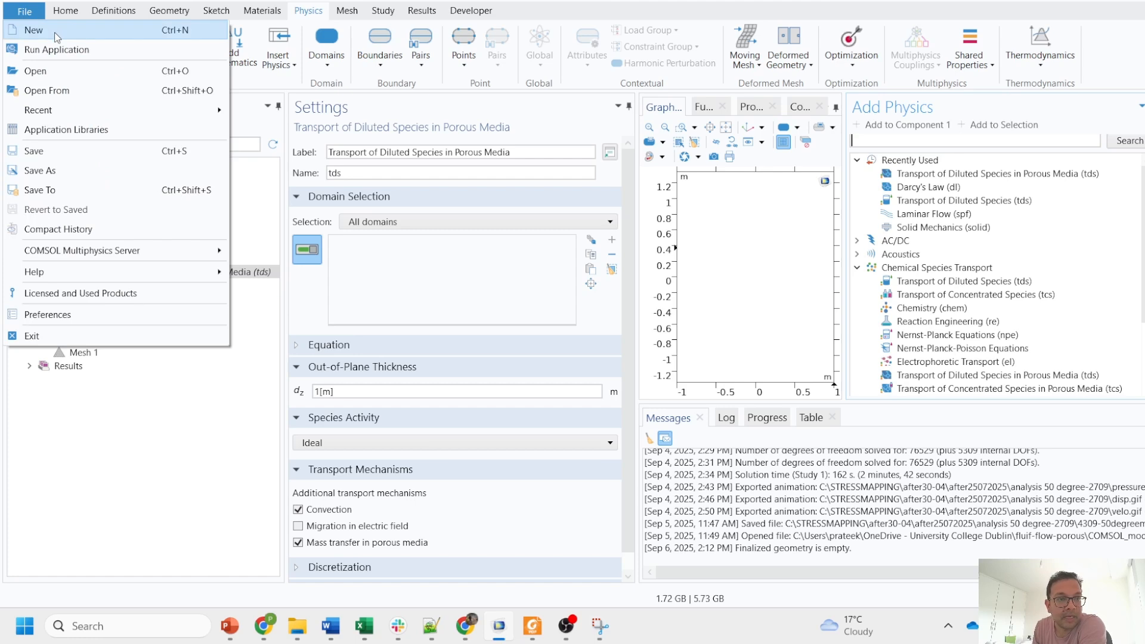
left_click(55, 35)
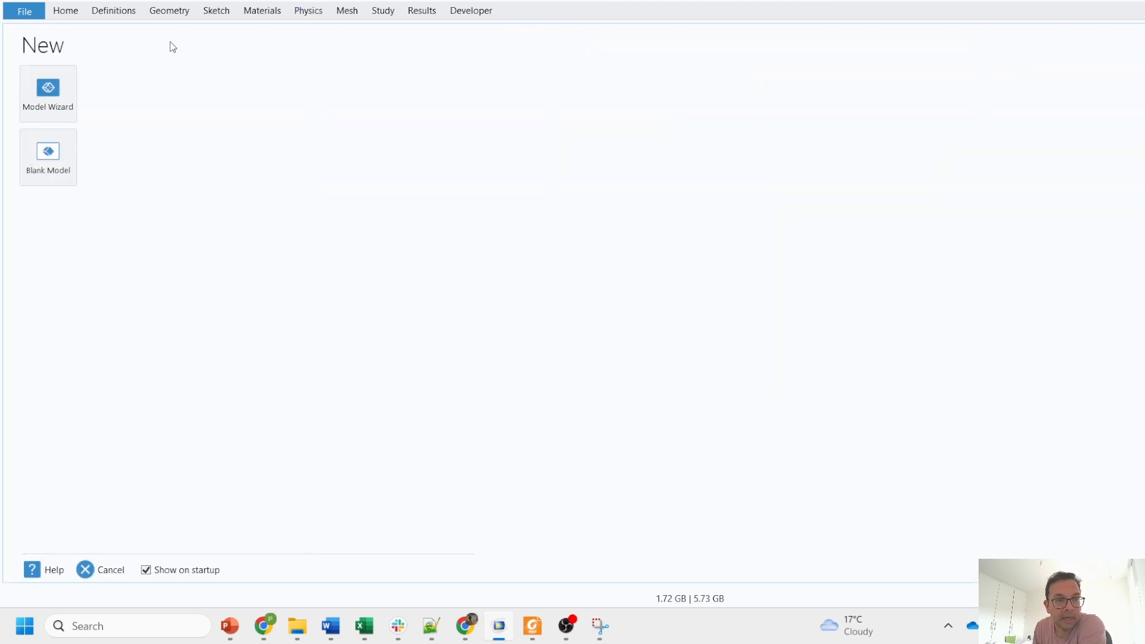
left_click(55, 154)
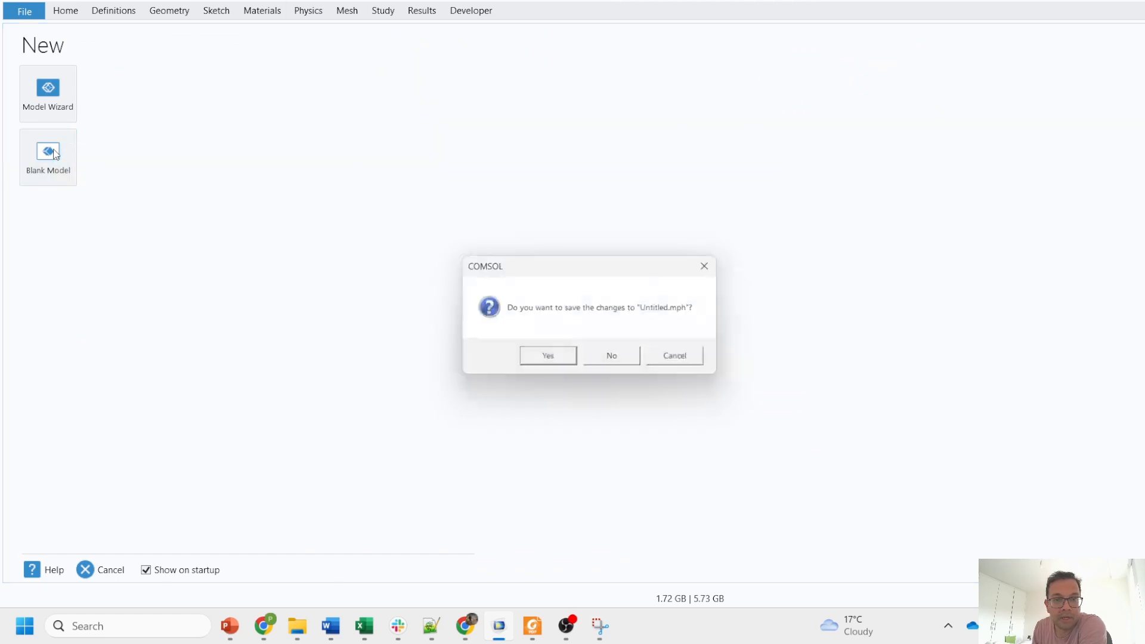
left_click(609, 359)
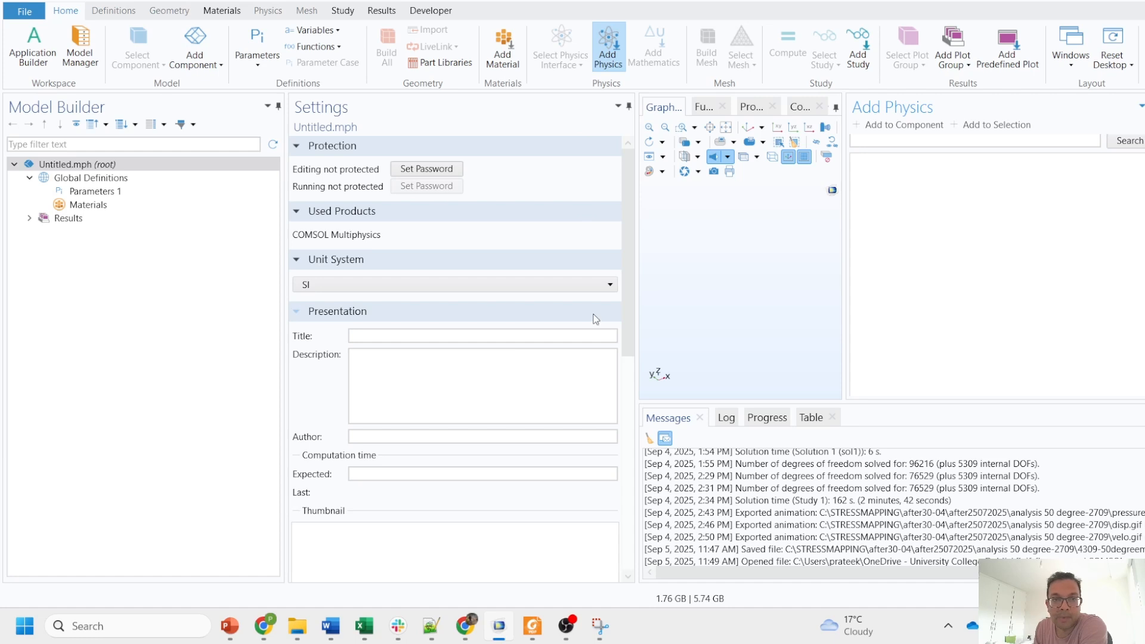
Add a 2D component to the blank model and close the Add Physics window.
left_click(208, 64)
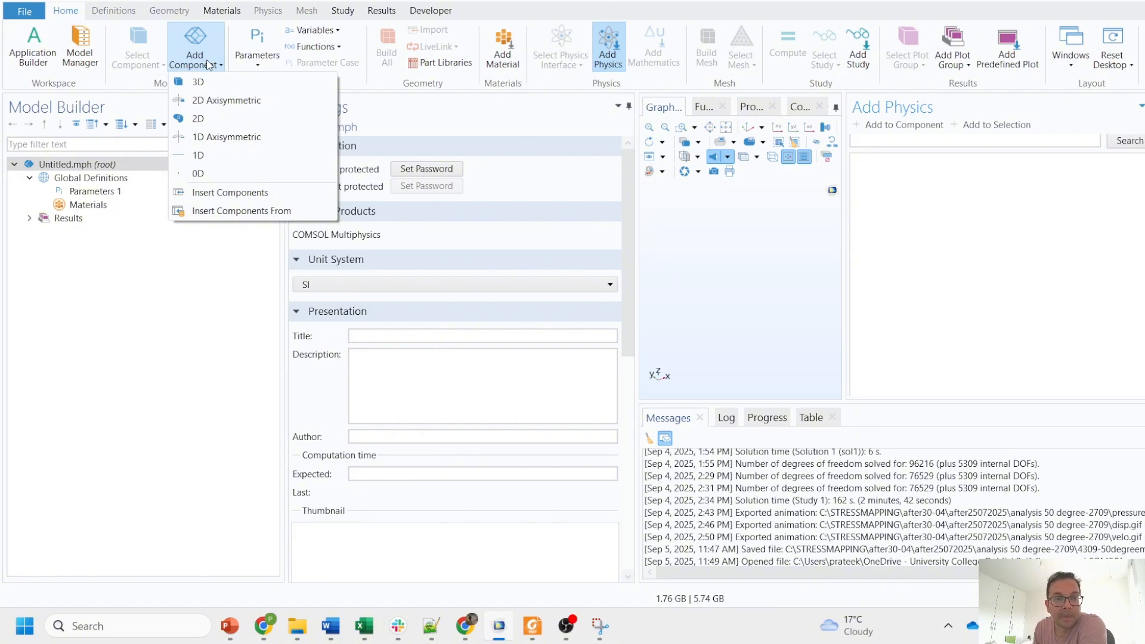
left_click(206, 118)
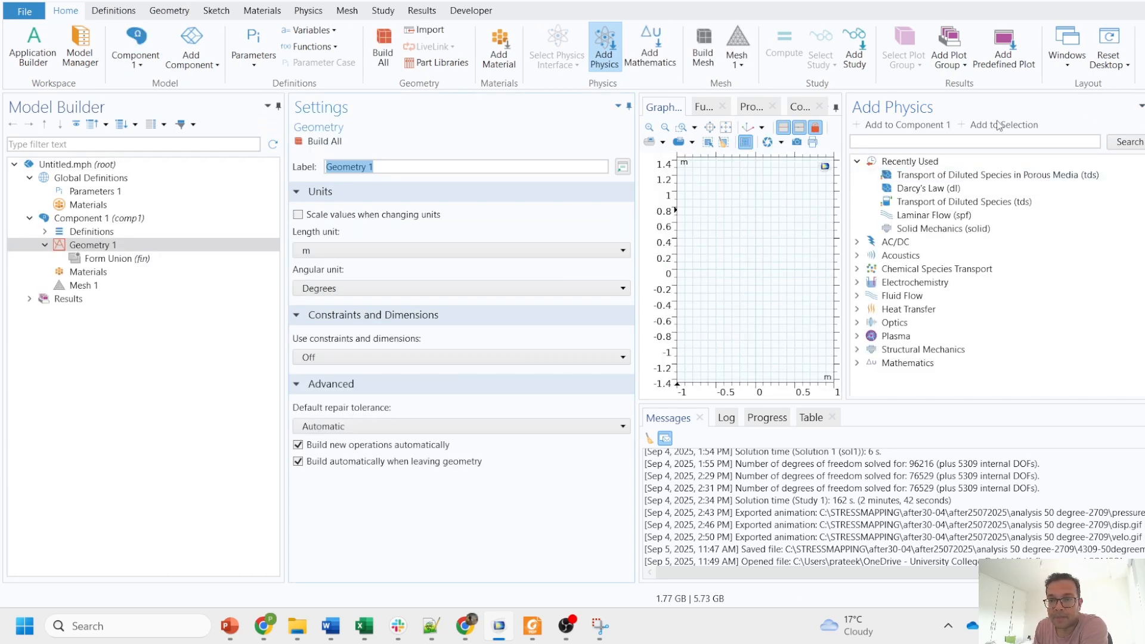
left_click(1144, 106)
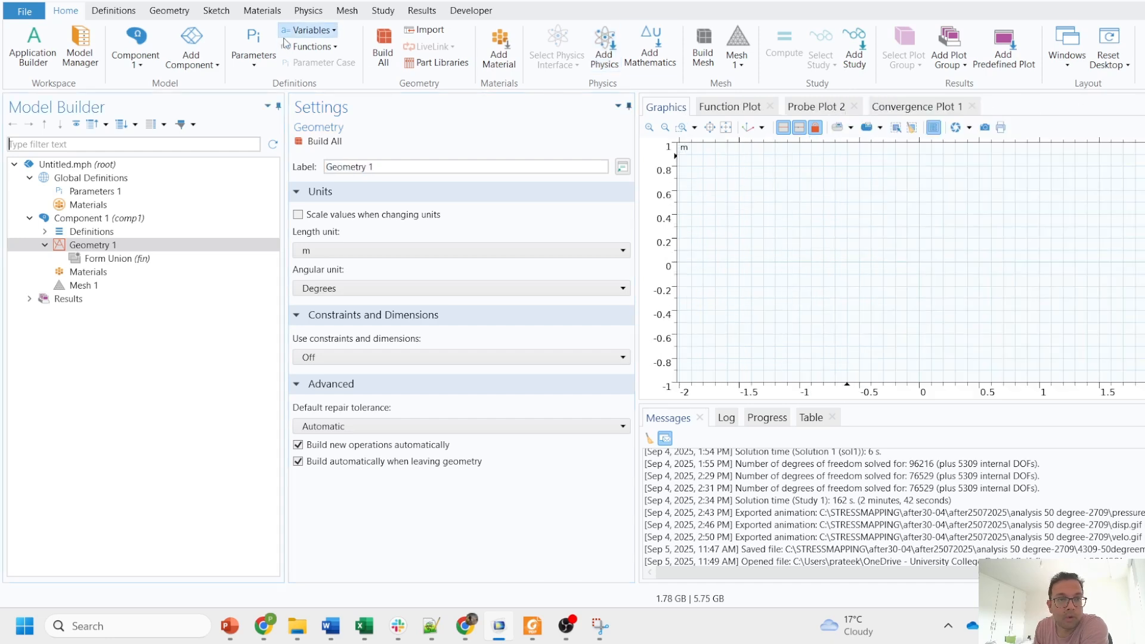
Add the Transport of Diluted Species in Porous Media interface from Chemical Species Transport to the component, and close the physics selection.
left_click(305, 16)
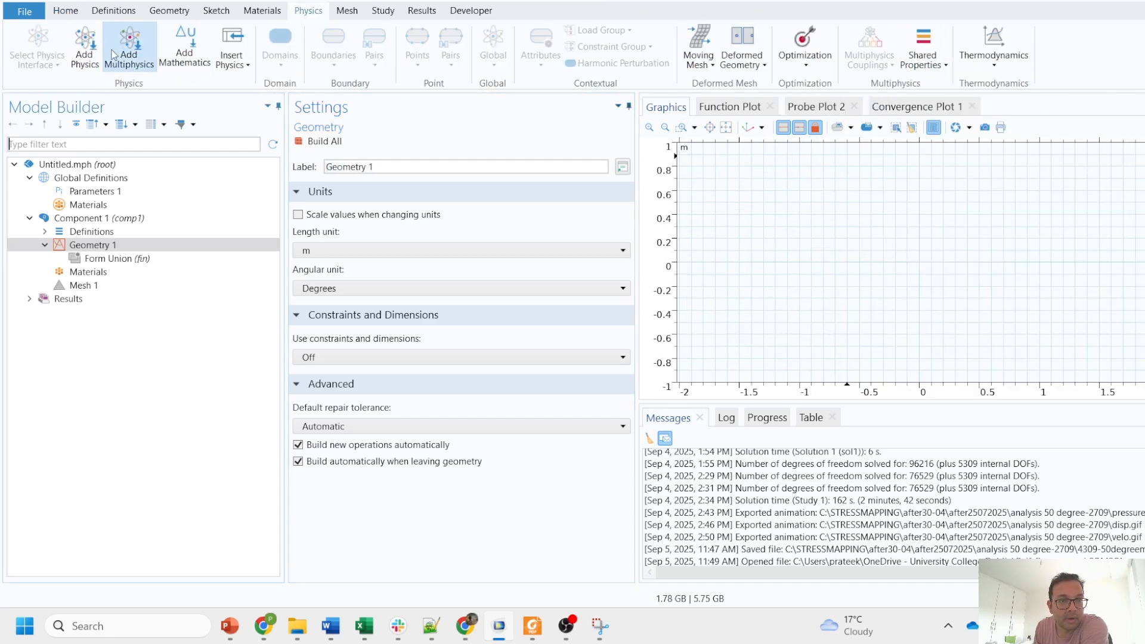
left_click(90, 54)
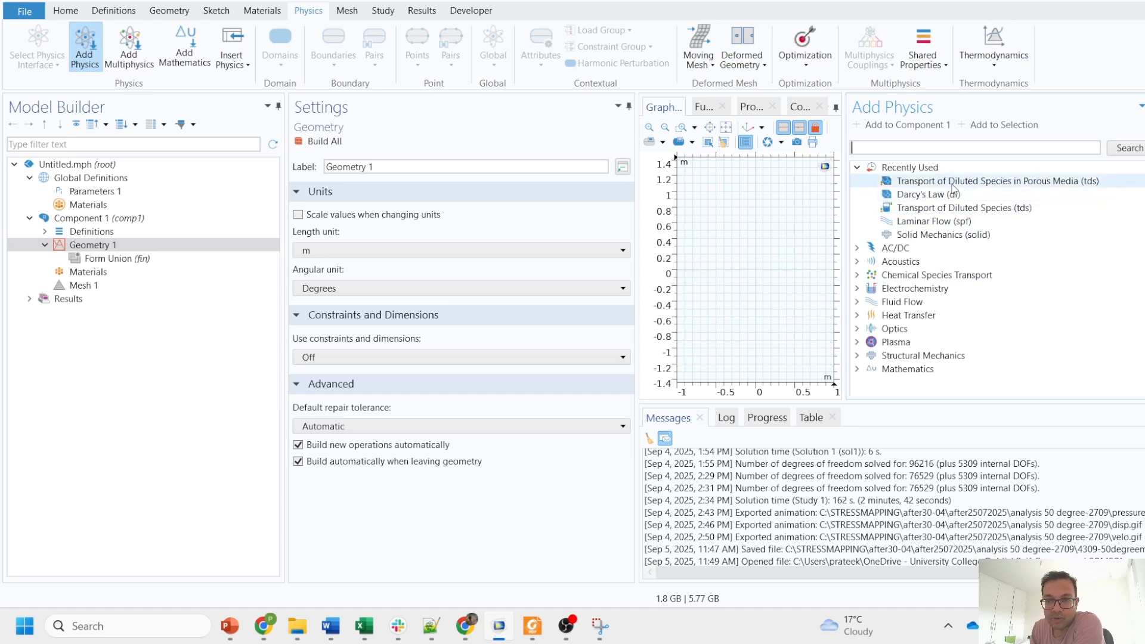
left_click(857, 275)
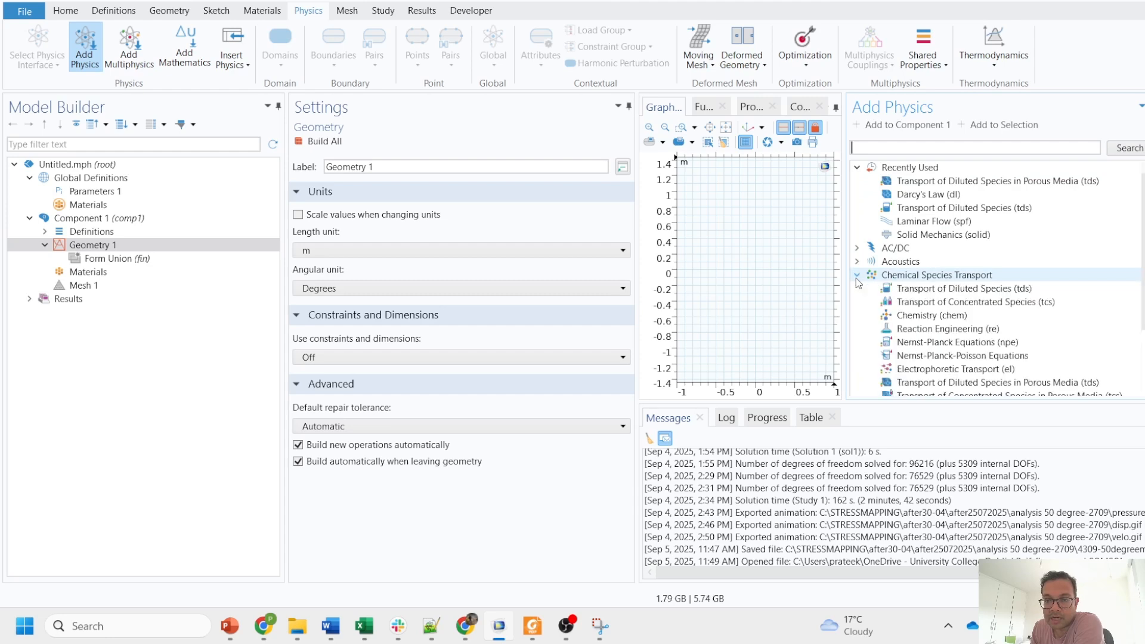
scroll(1065, 298, "down", 3)
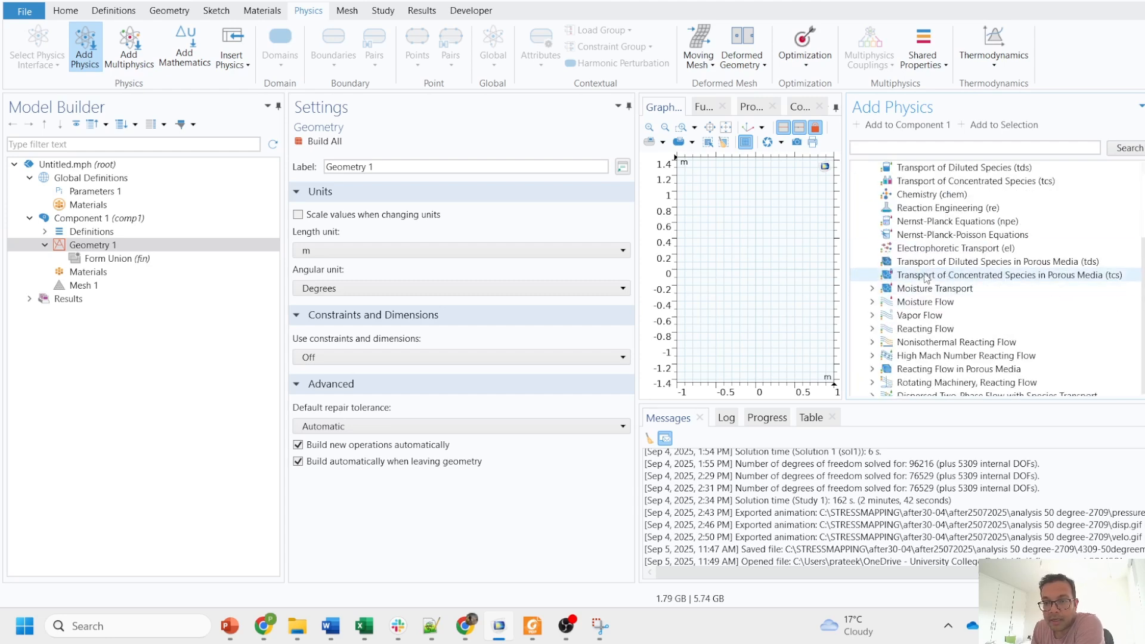
double_click(1009, 265)
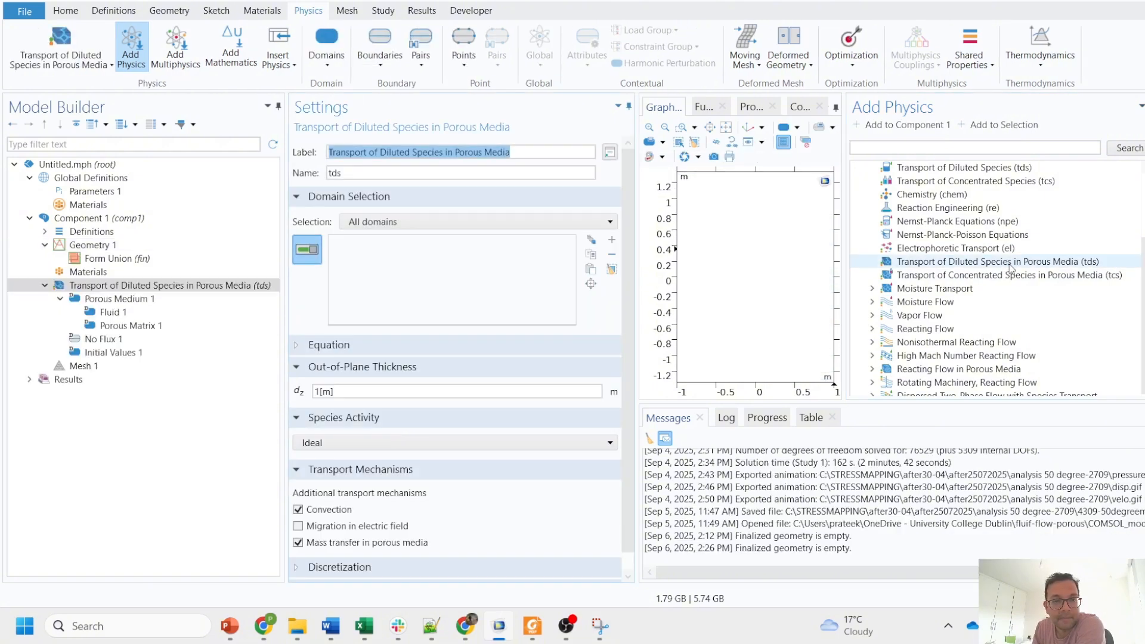
left_click(131, 44)
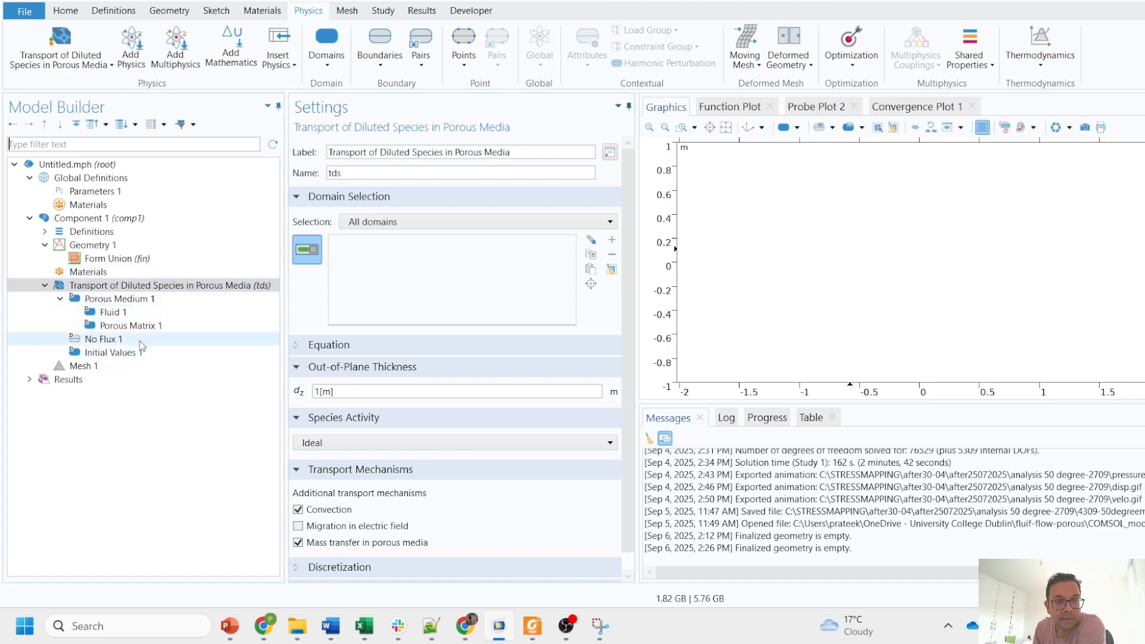
Widen the Model Builder and Settings windows at the expense of the graphics area.
left_click(282, 319)
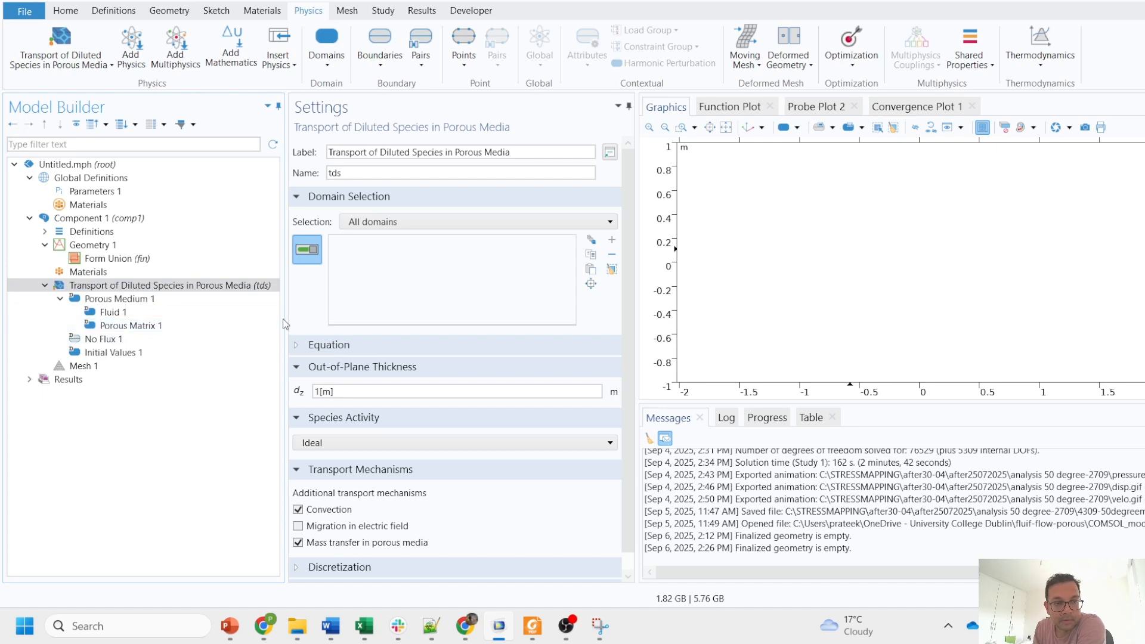
left_click_drag(283, 319, 351, 318)
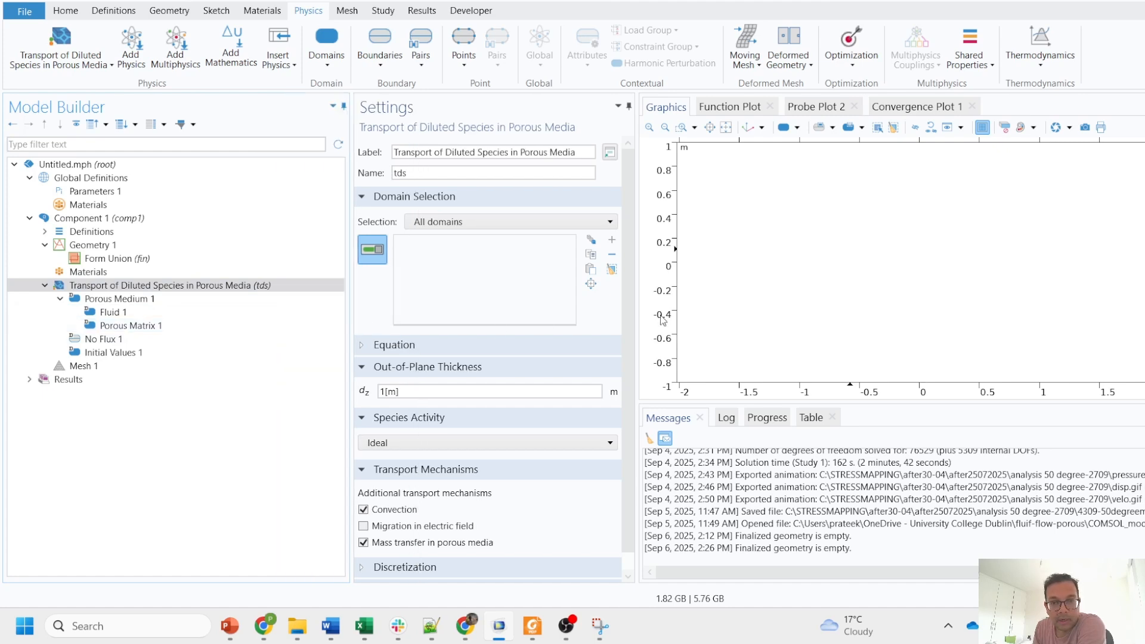
left_click_drag(636, 309, 703, 309)
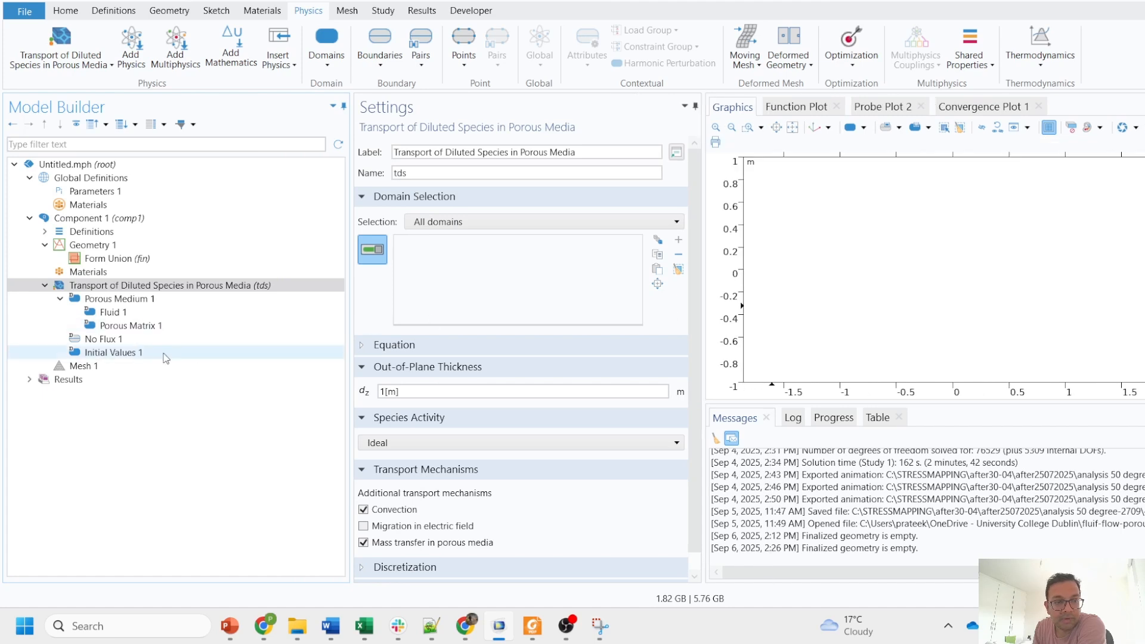
left_click_drag(350, 333, 337, 332)
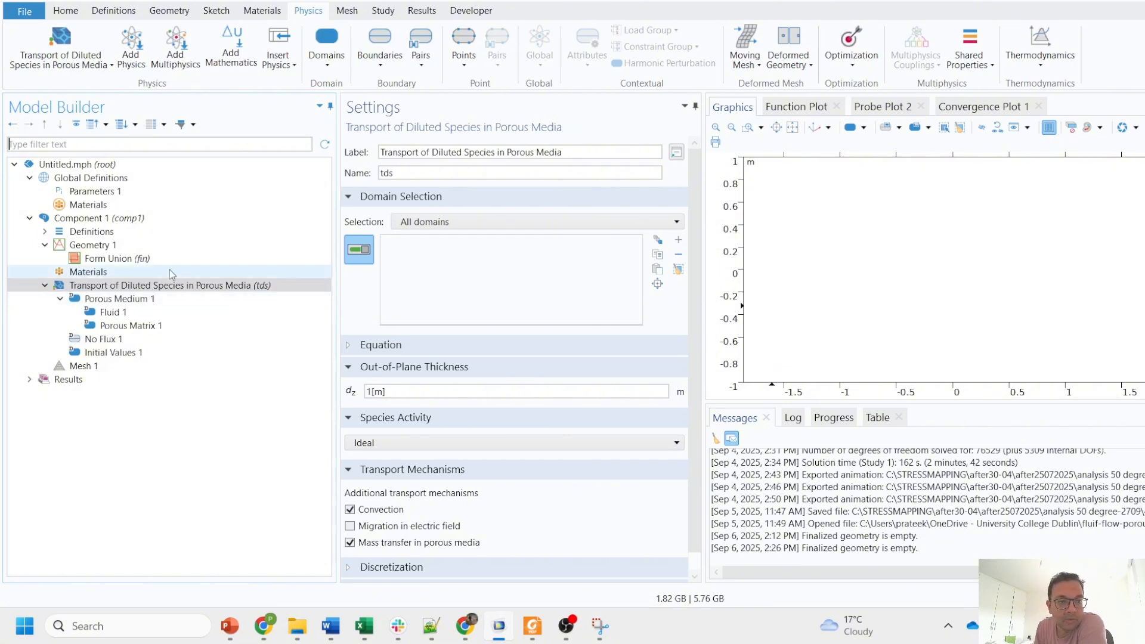
Set the geometry's length unit to cm and inspect the initial concentration setting of the species transport physics.
left_click(126, 245)
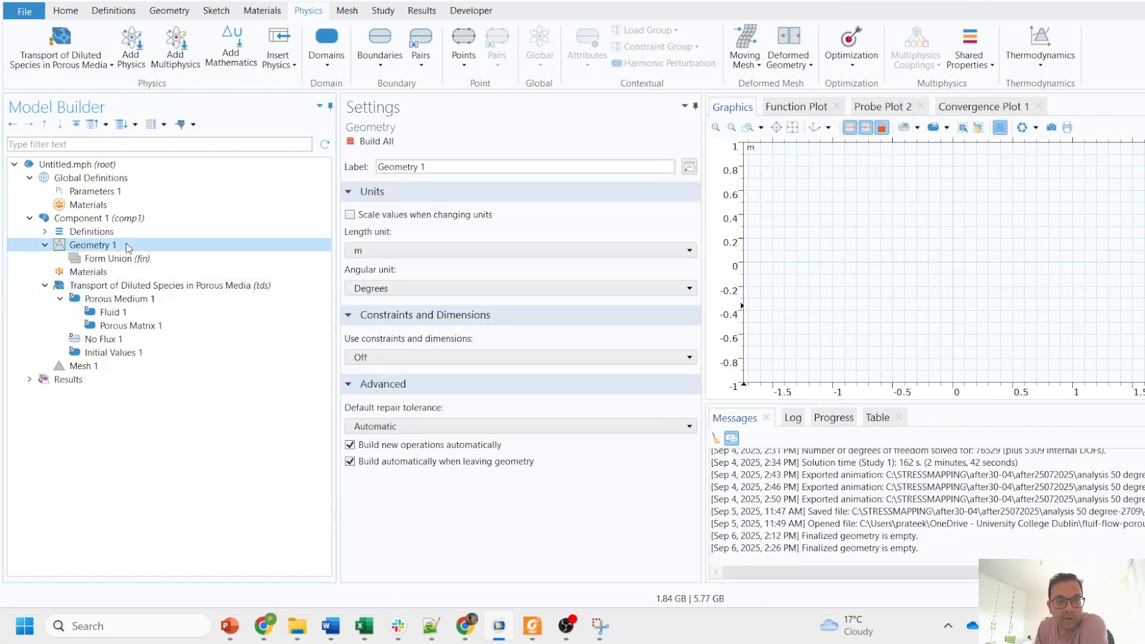
left_click(460, 246)
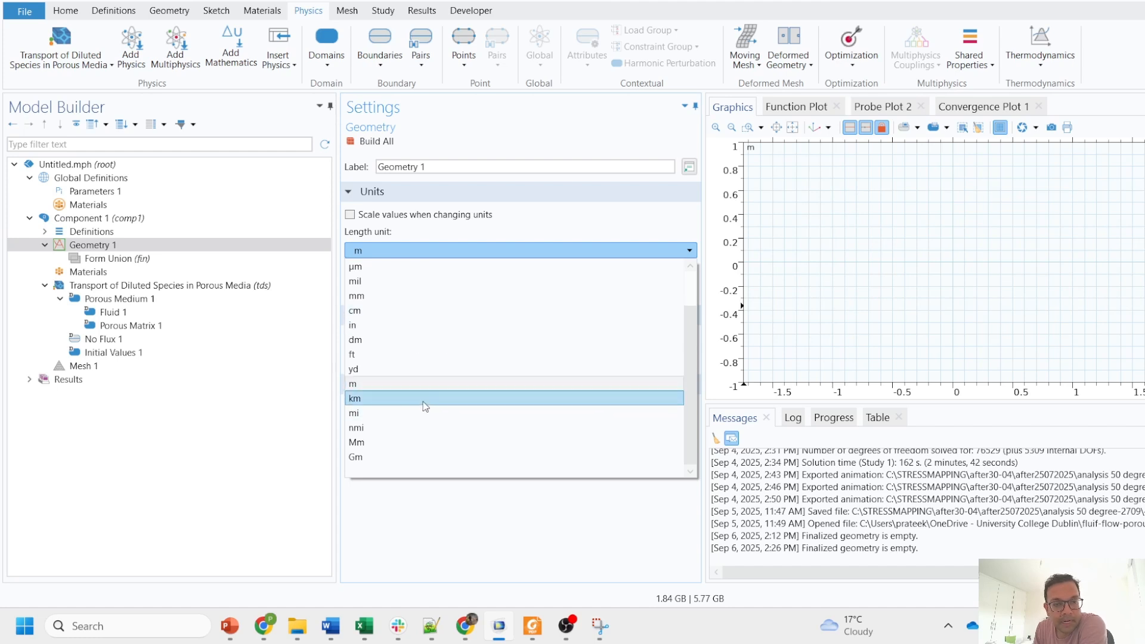
left_click(446, 311)
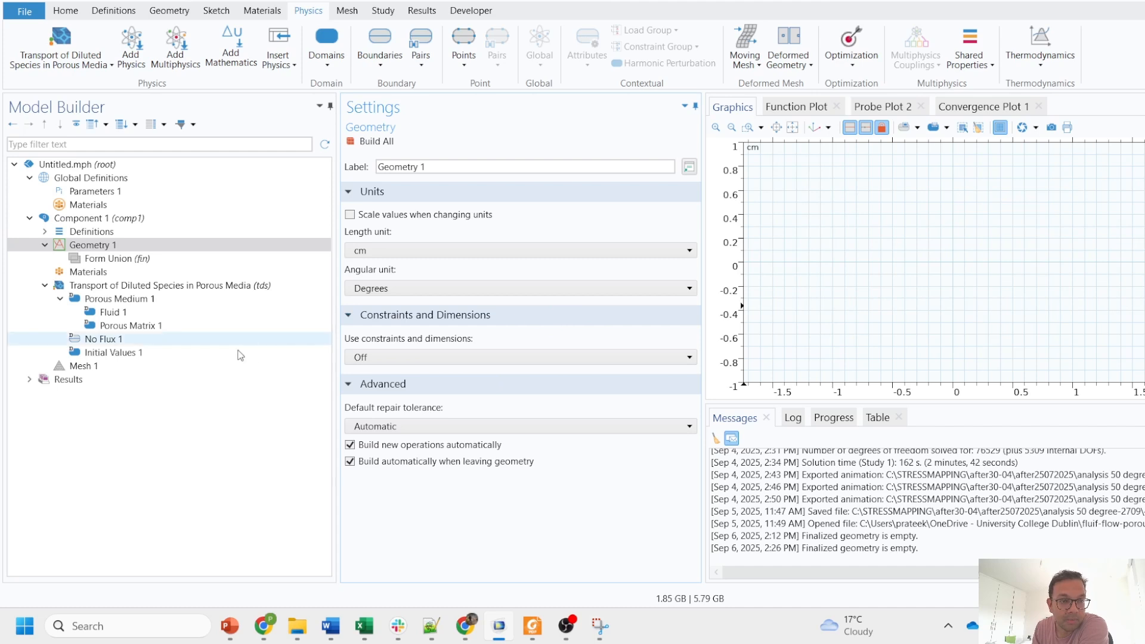
left_click(175, 353)
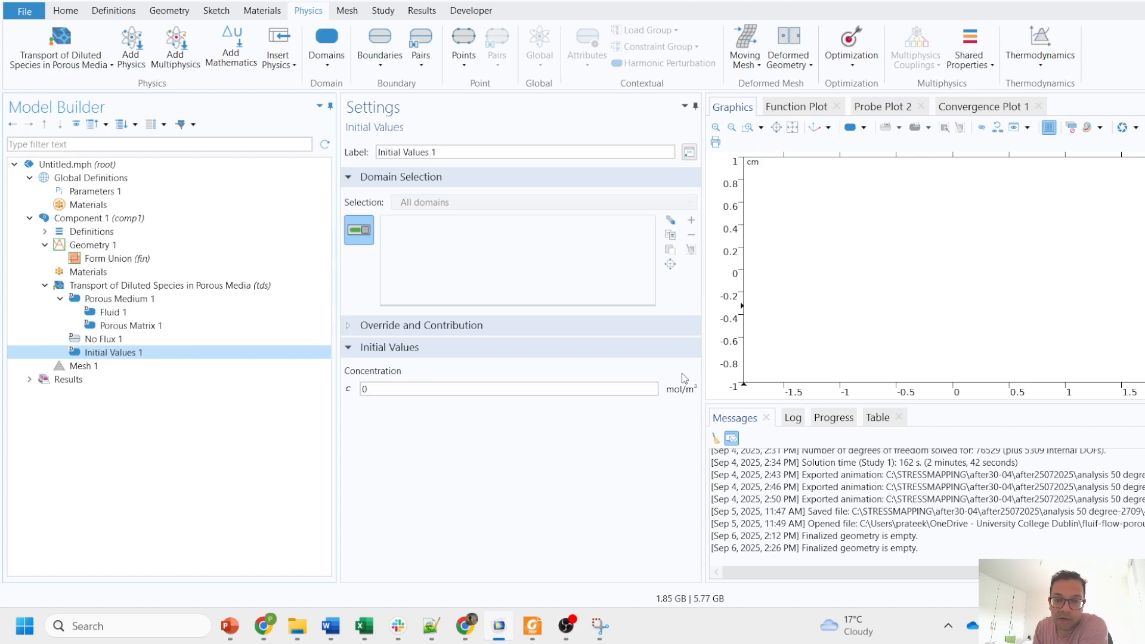
left_click(654, 387)
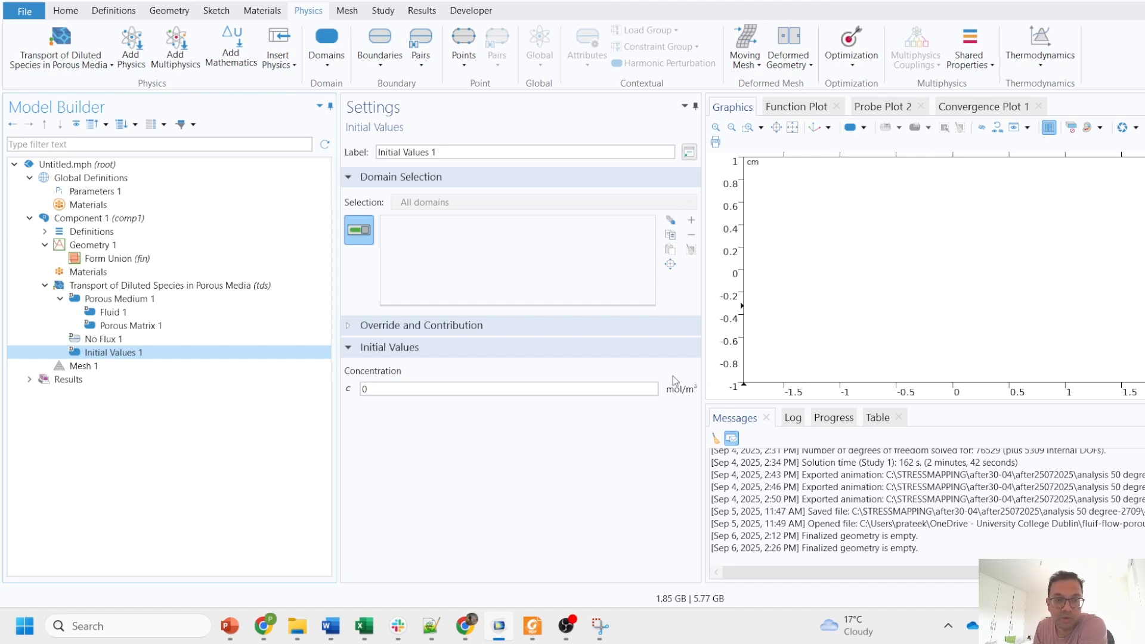
Add a rectangle to the geometry with width 1 cm and height 5 cm, and build all objects.
left_click(89, 245)
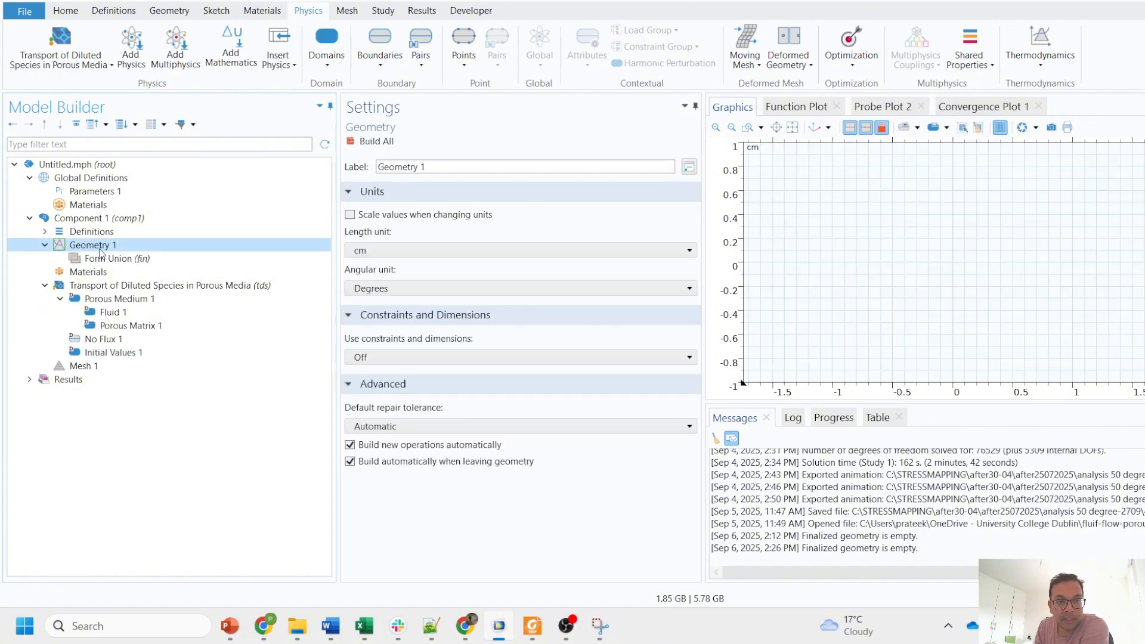
right_click(102, 253)
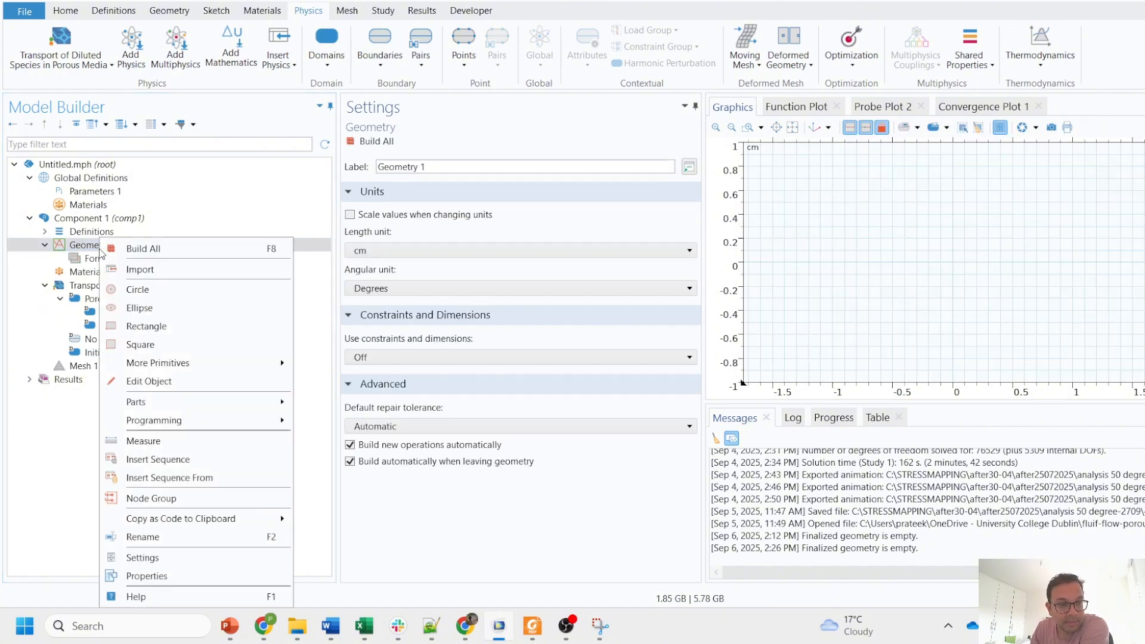
left_click(146, 326)
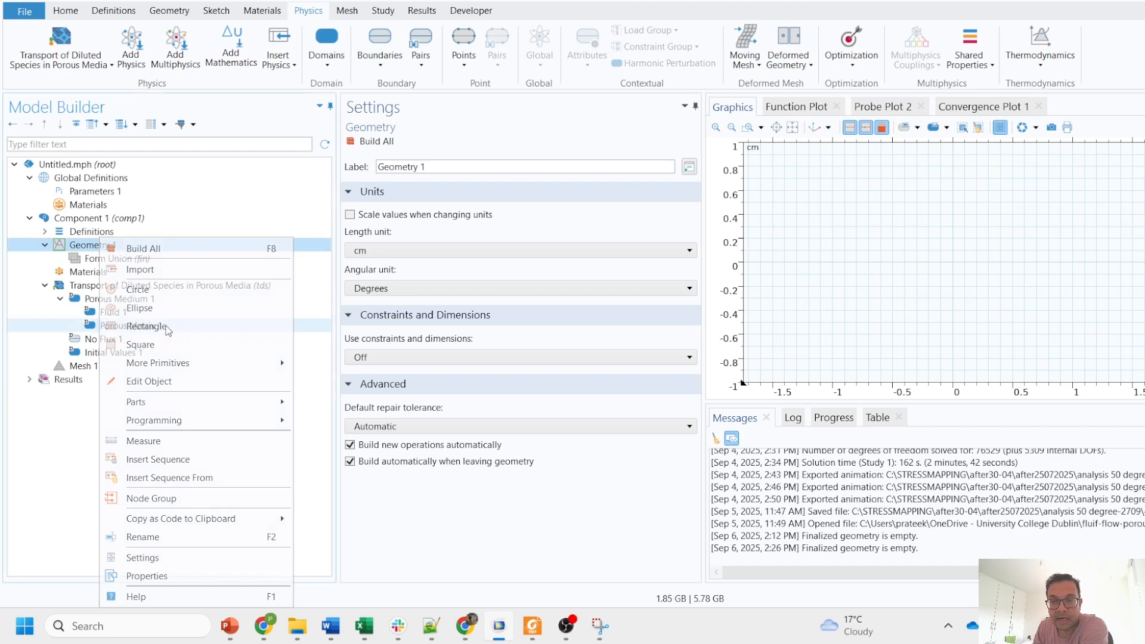
left_click(578, 267)
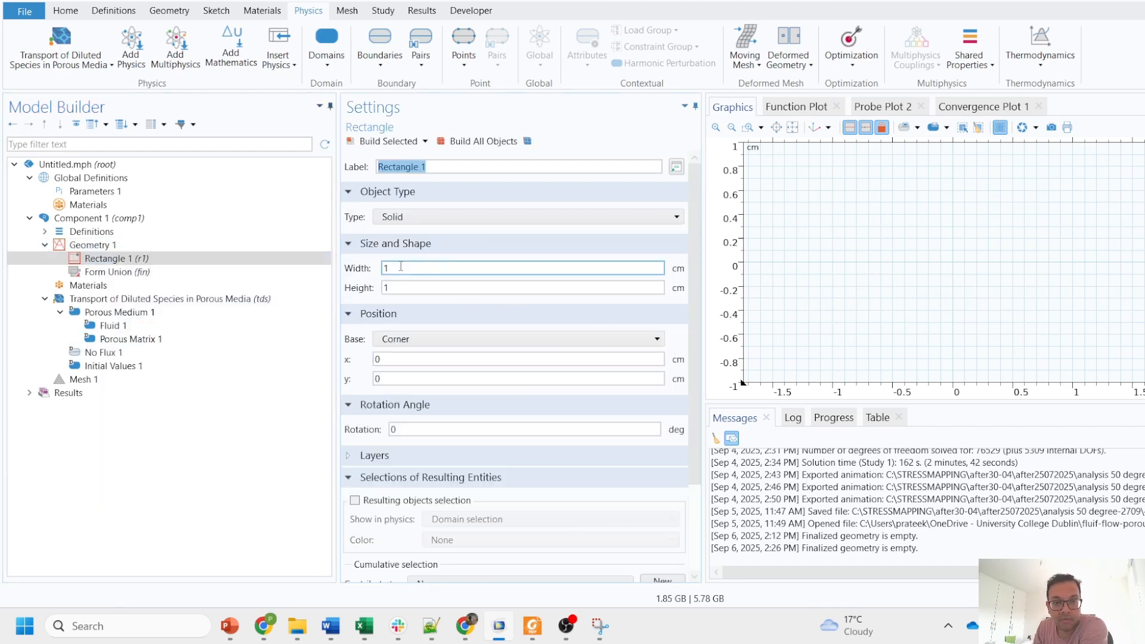
left_click(399, 287)
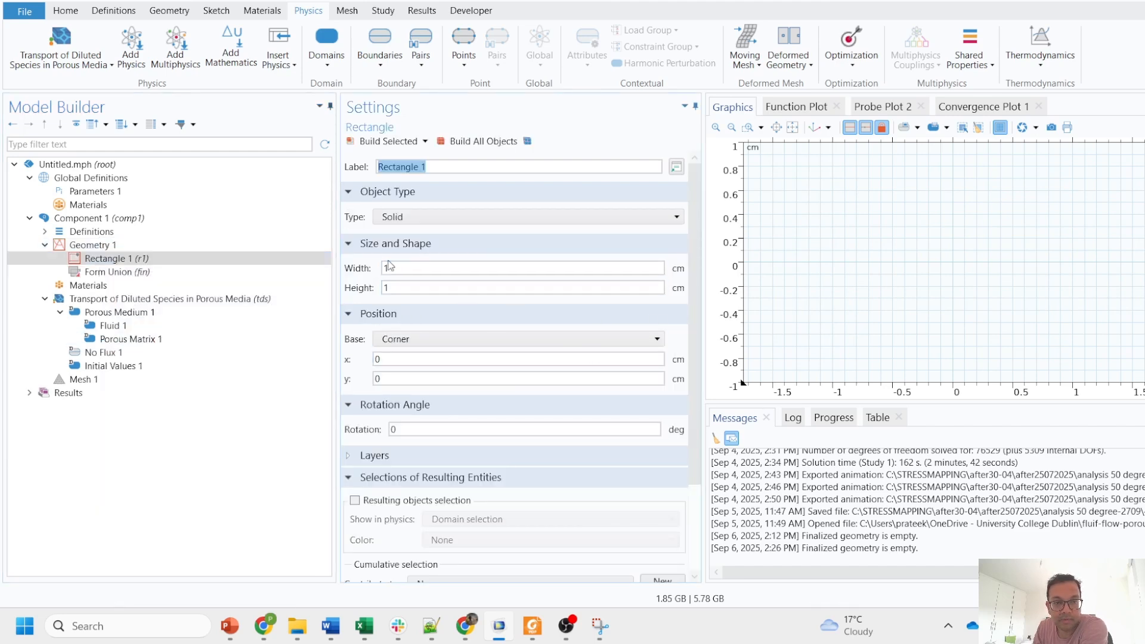
left_click(398, 286)
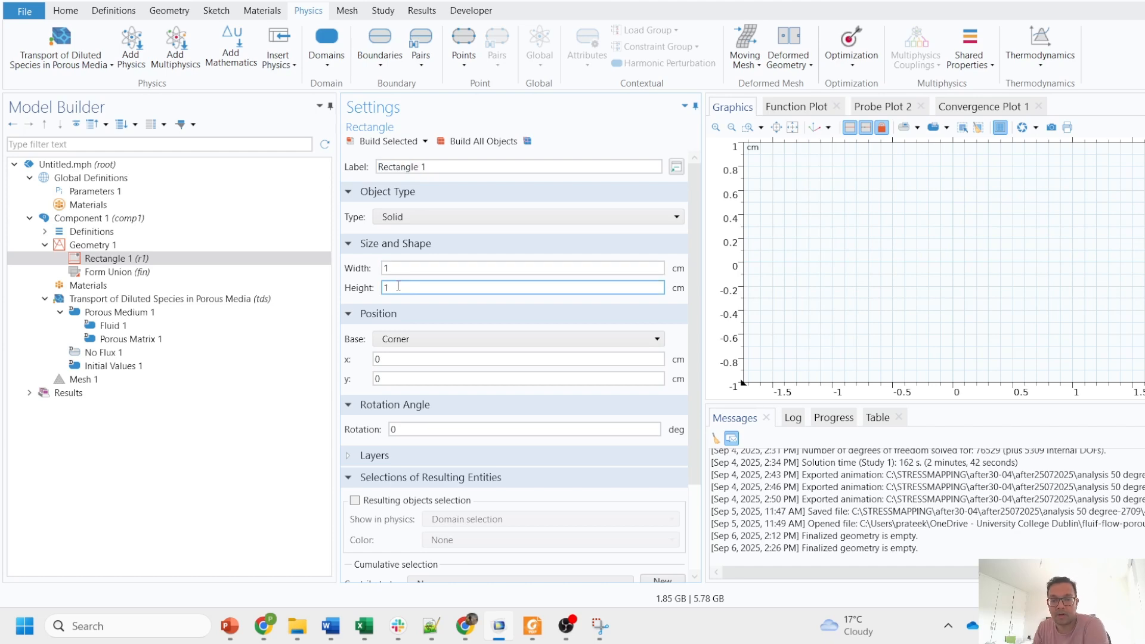
type("5")
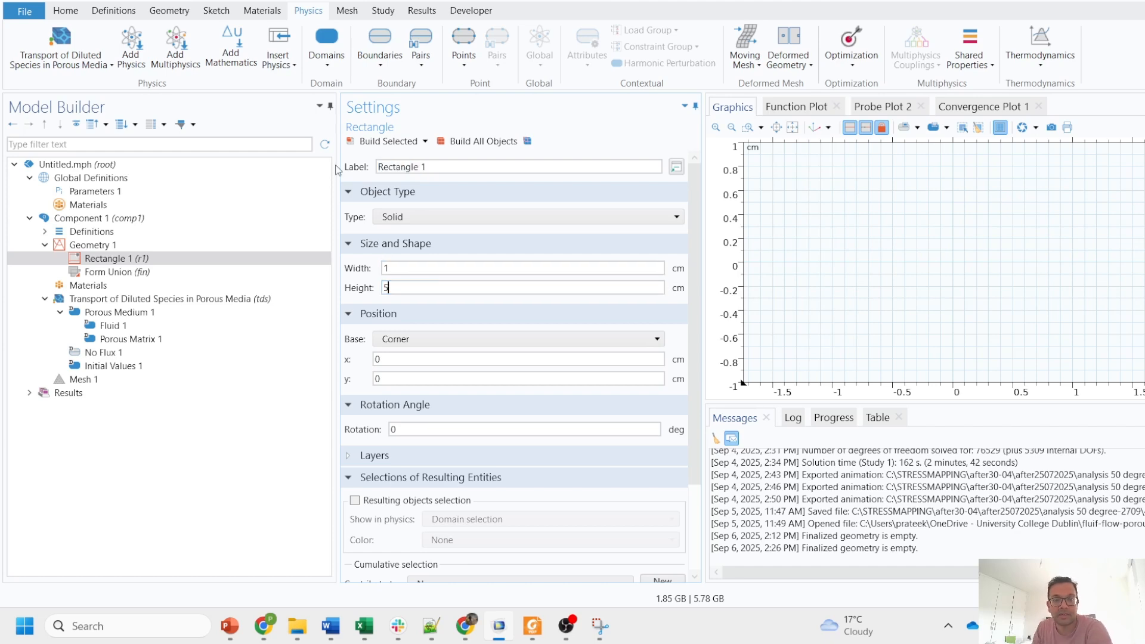
left_click(475, 142)
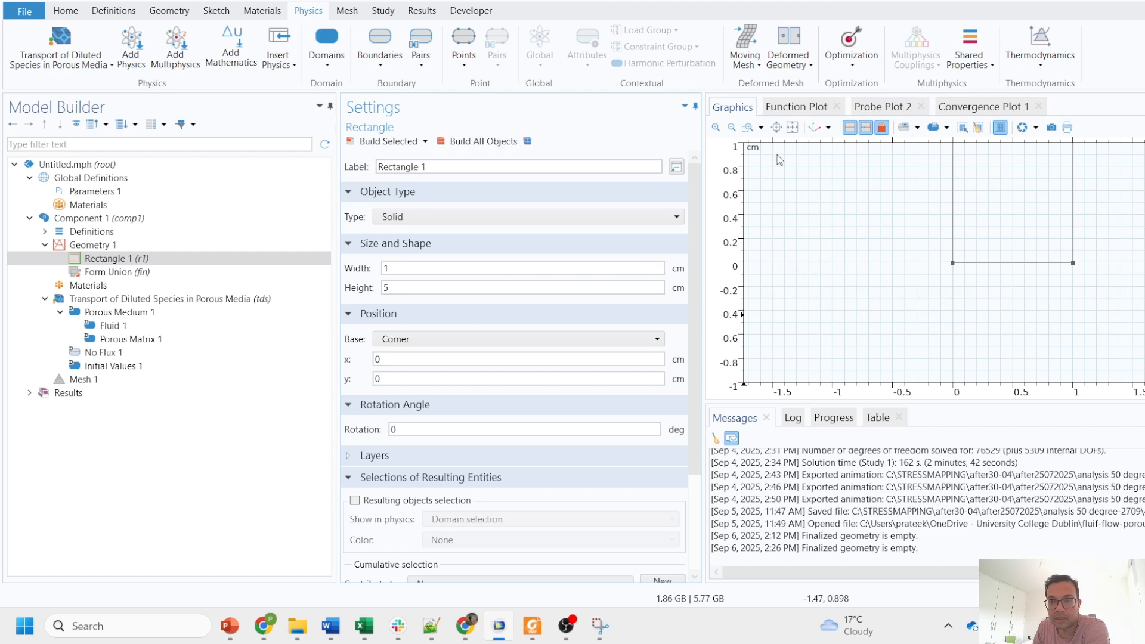
left_click(792, 128)
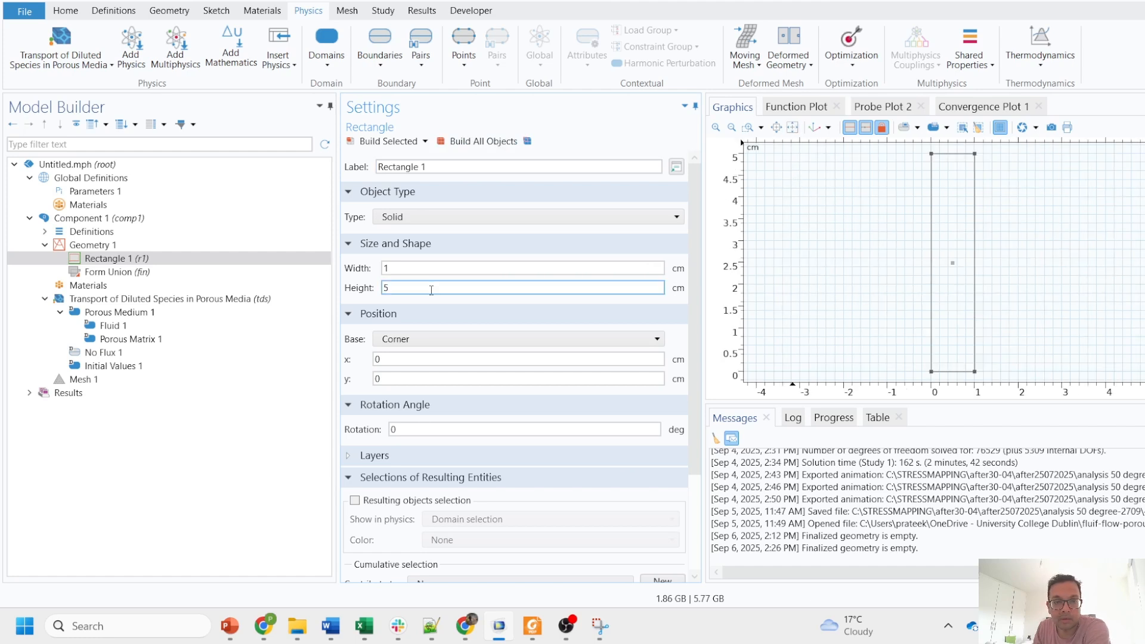
Resize the rectangle to a width of 10 cm and a height of 2 cm, and rebuild all objects.
left_click(423, 269)
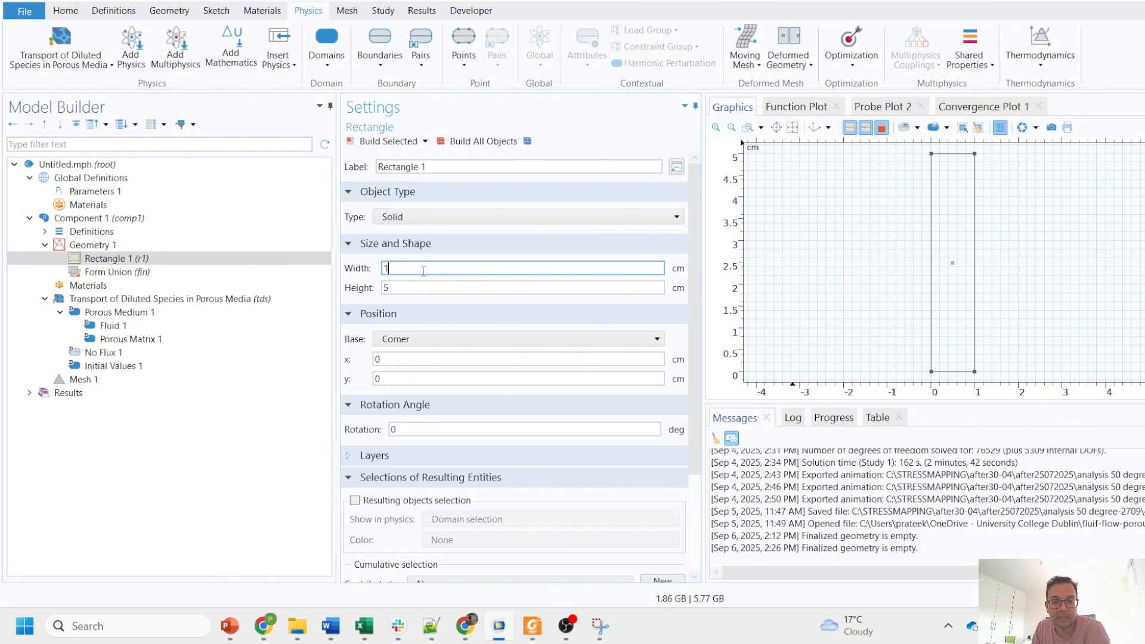
type("0")
key("Tab")
type("2")
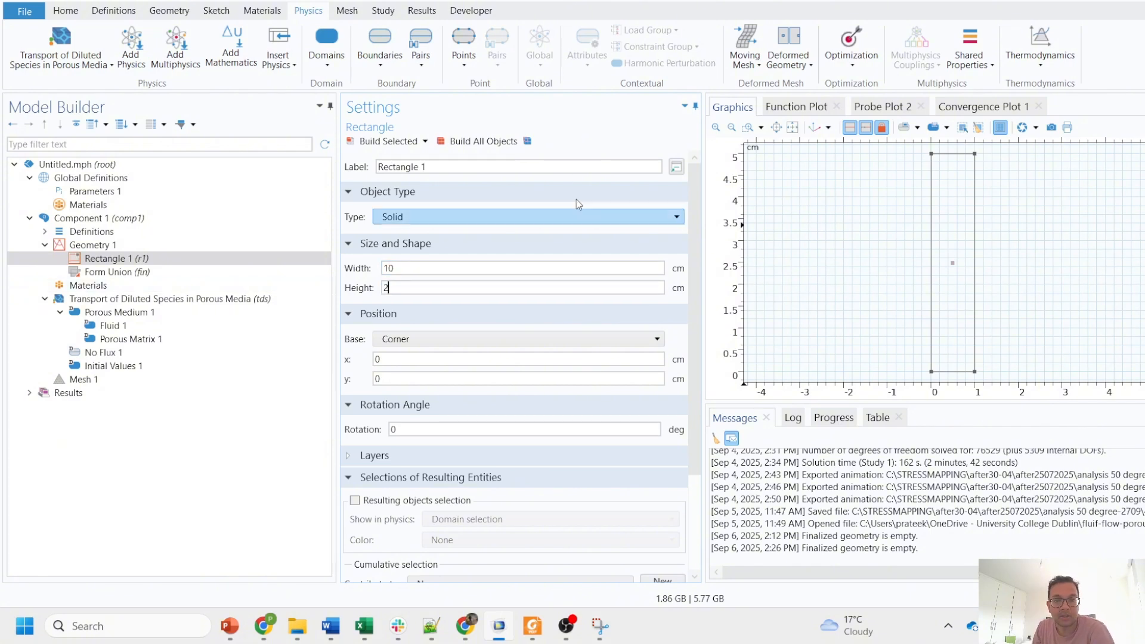
left_click(476, 142)
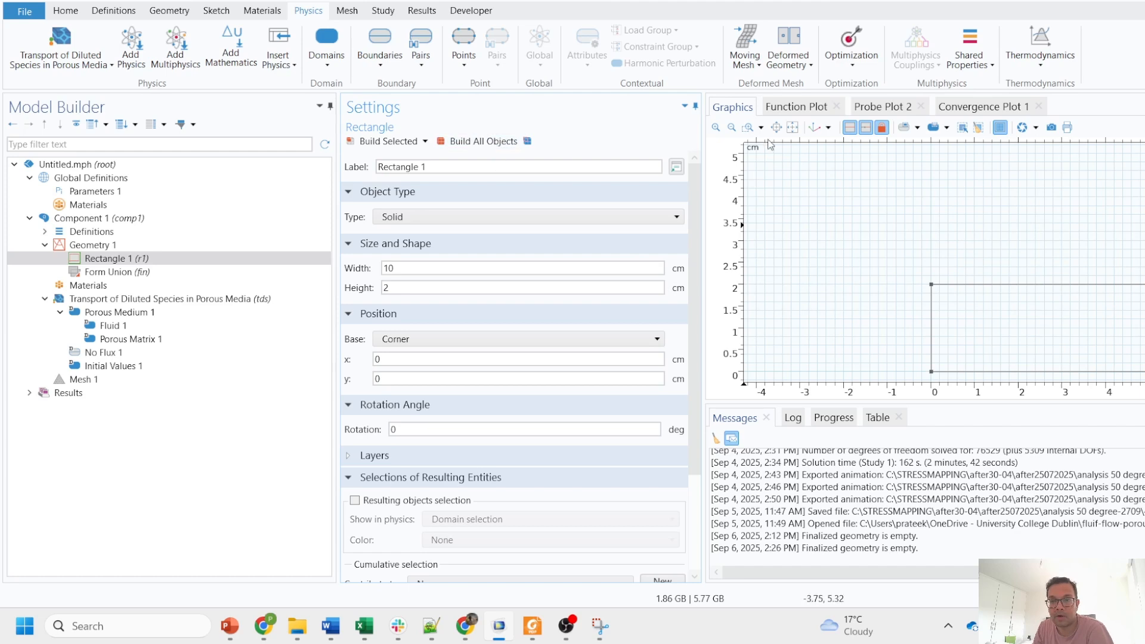
left_click(791, 128)
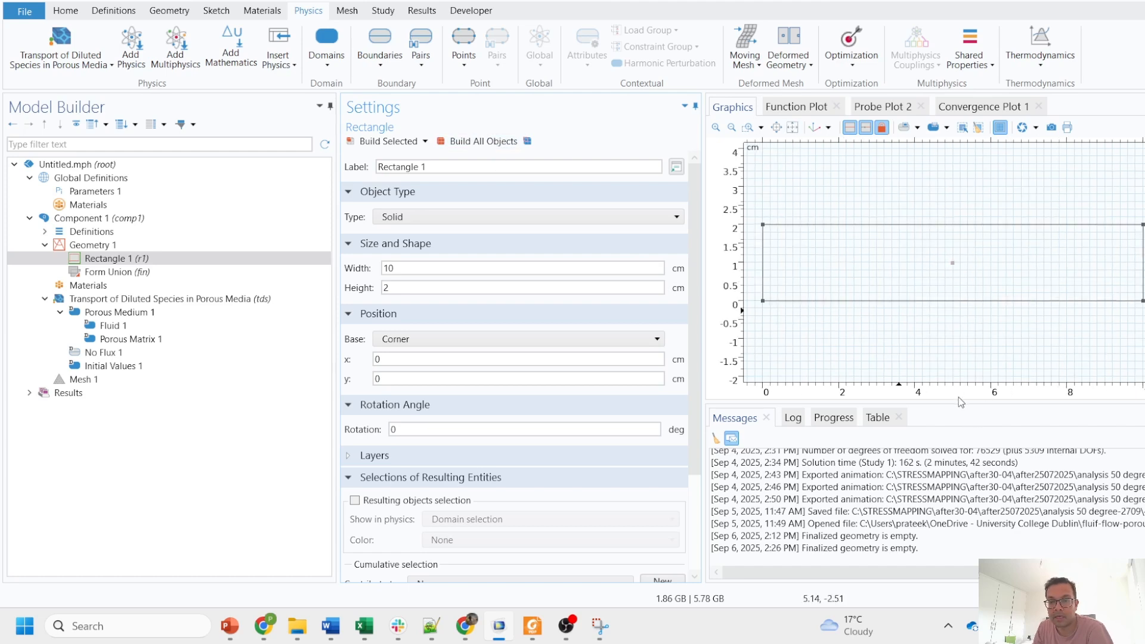
Sketch a closed solid polygon beneath the rectangle through (10, 0), (20, 0), (20, -12), (-7, -12), (-7, 0) and (0, 0) cm.
left_click_drag(958, 399, 958, 424)
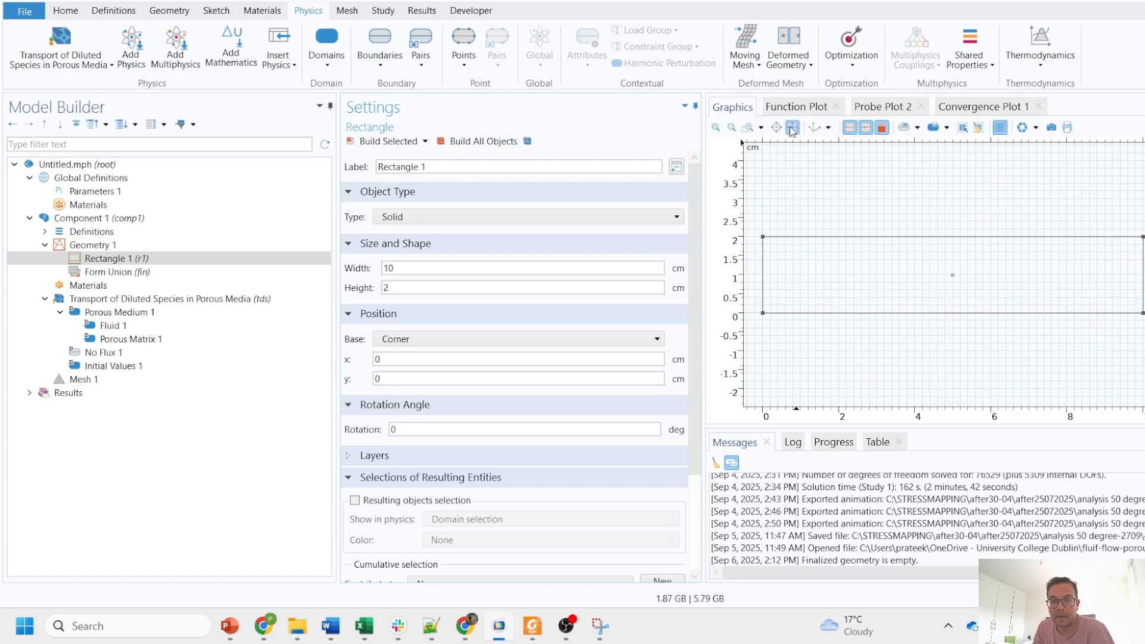
left_click(732, 128)
left_click(732, 127)
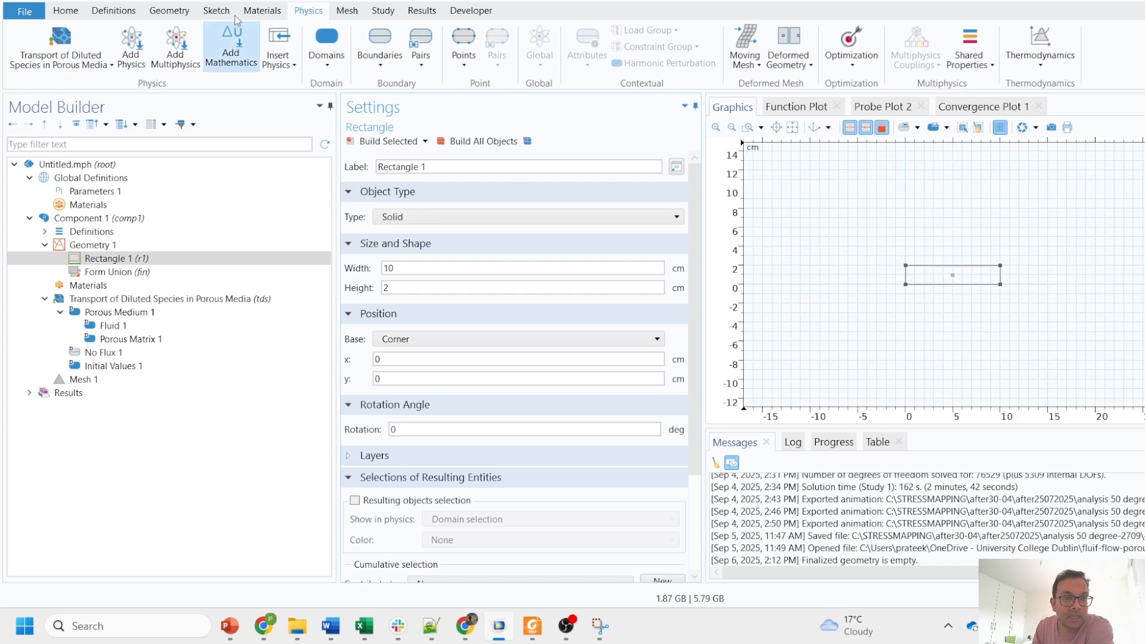
left_click(216, 11)
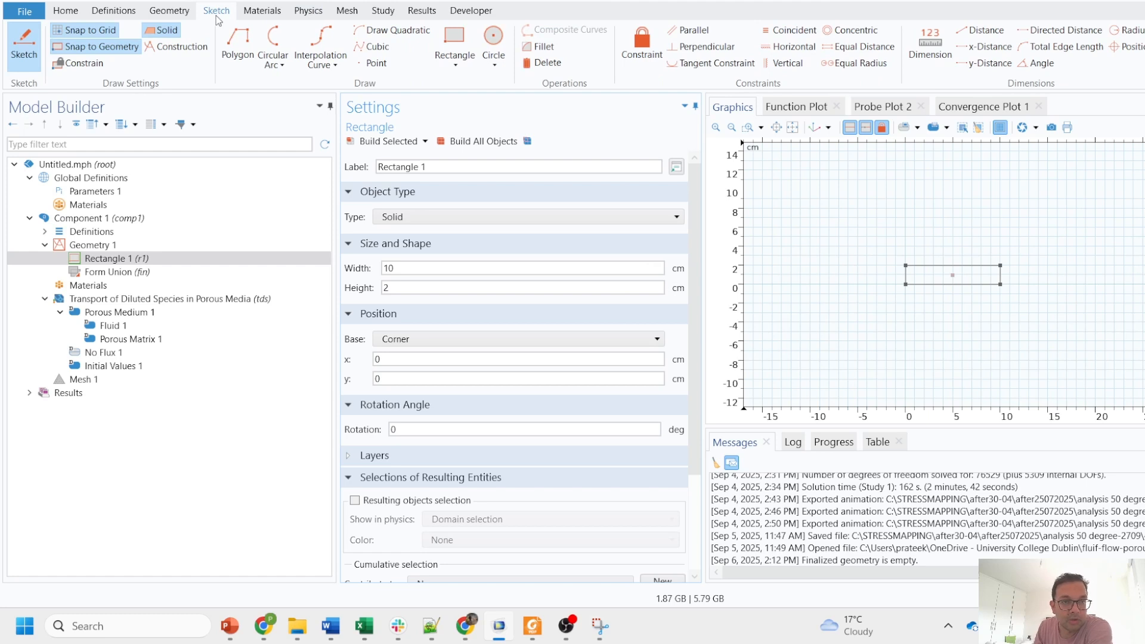
left_click(238, 61)
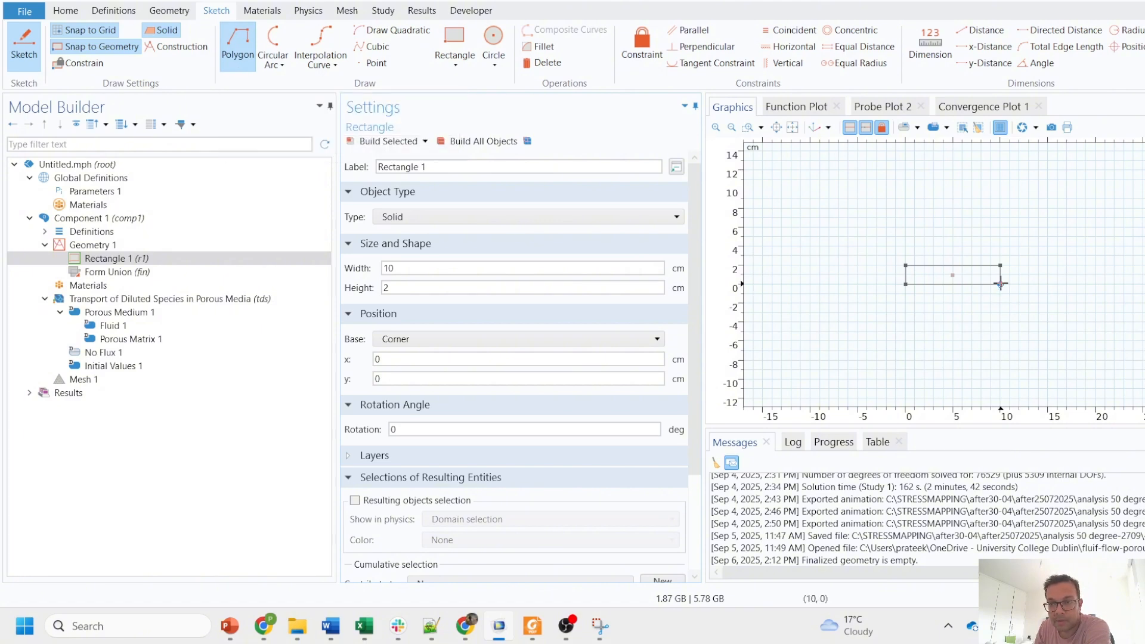
left_click(1001, 283)
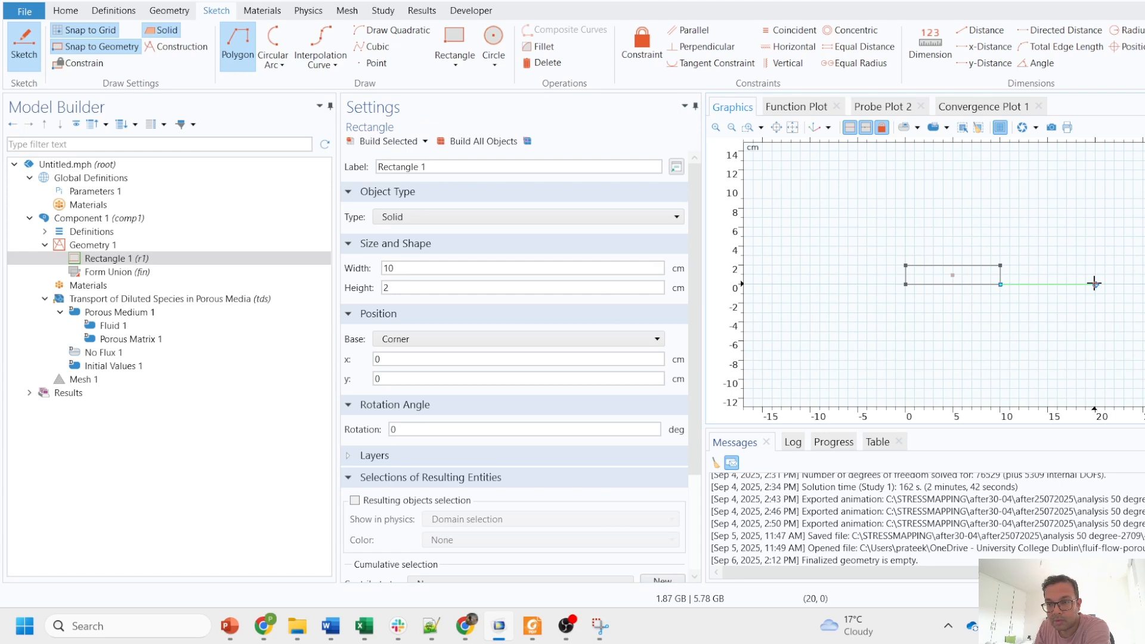
left_click(1095, 284)
left_click(1096, 397)
left_click(1000, 398)
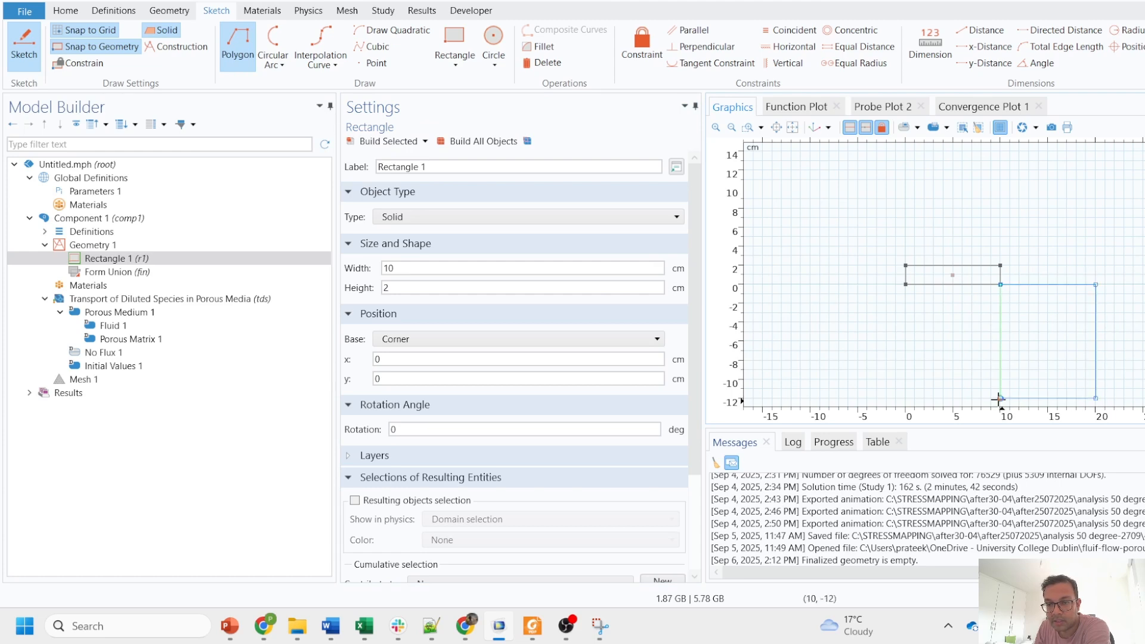
left_click(837, 398)
left_click(838, 284)
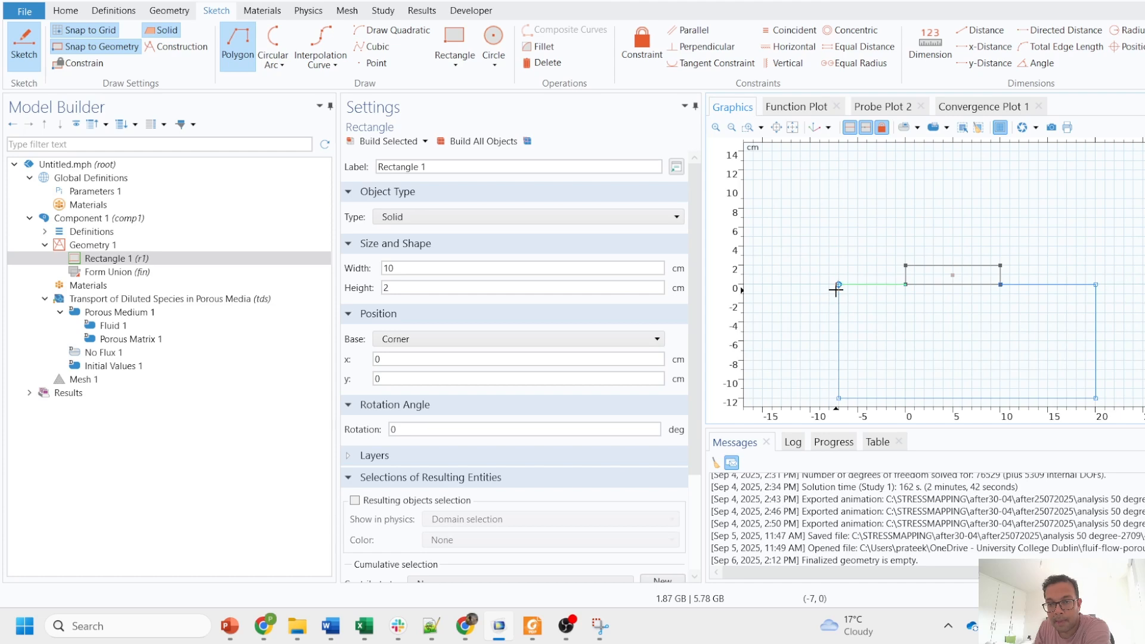
left_click(905, 285)
left_click(1000, 285)
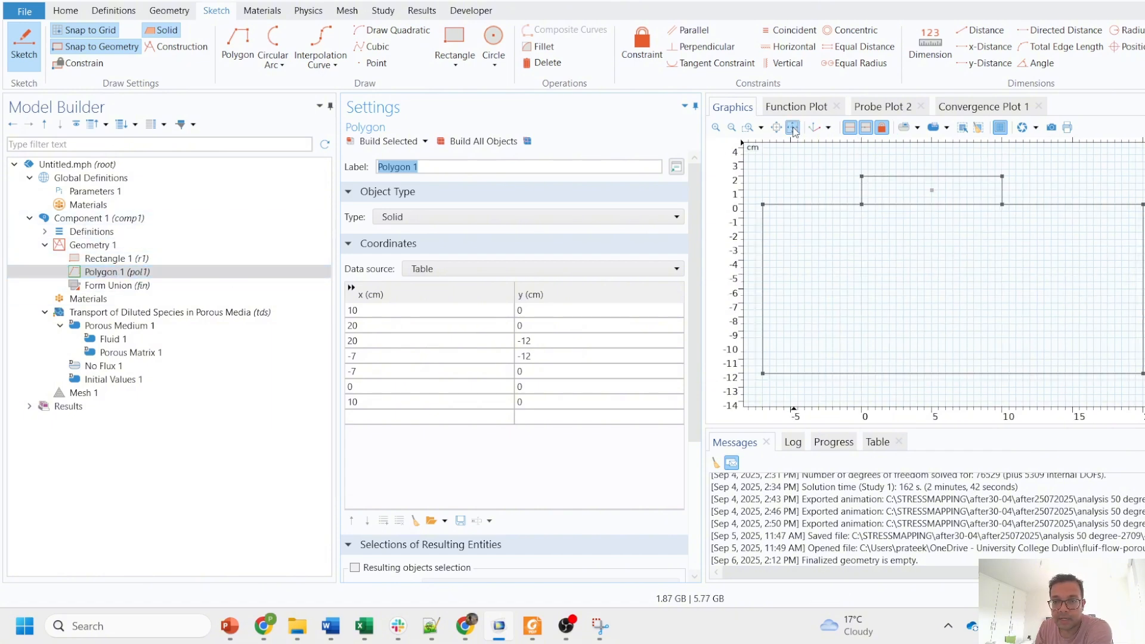
scroll(838, 171, "up", 2)
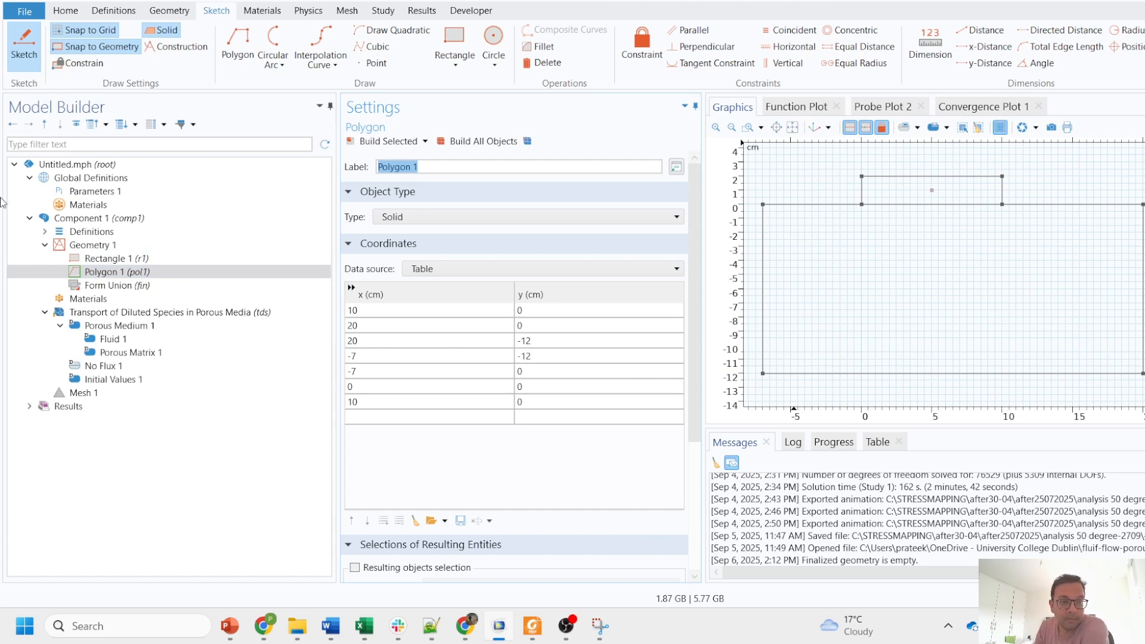
Search the material library for skin and add the Skin material to the component.
left_click(120, 298)
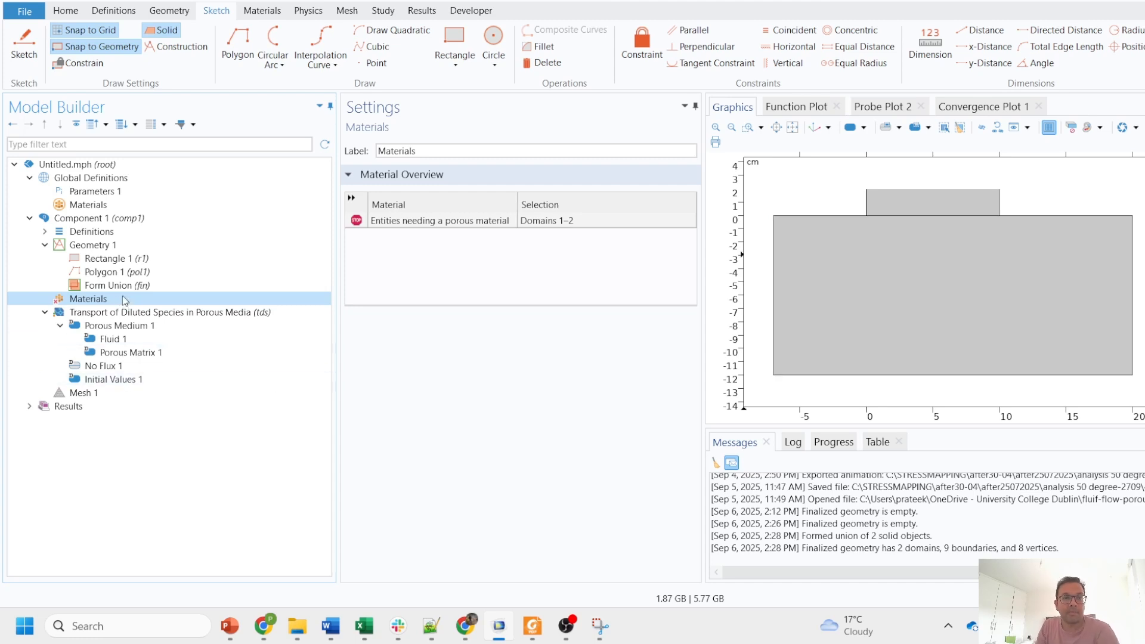
left_click(262, 10)
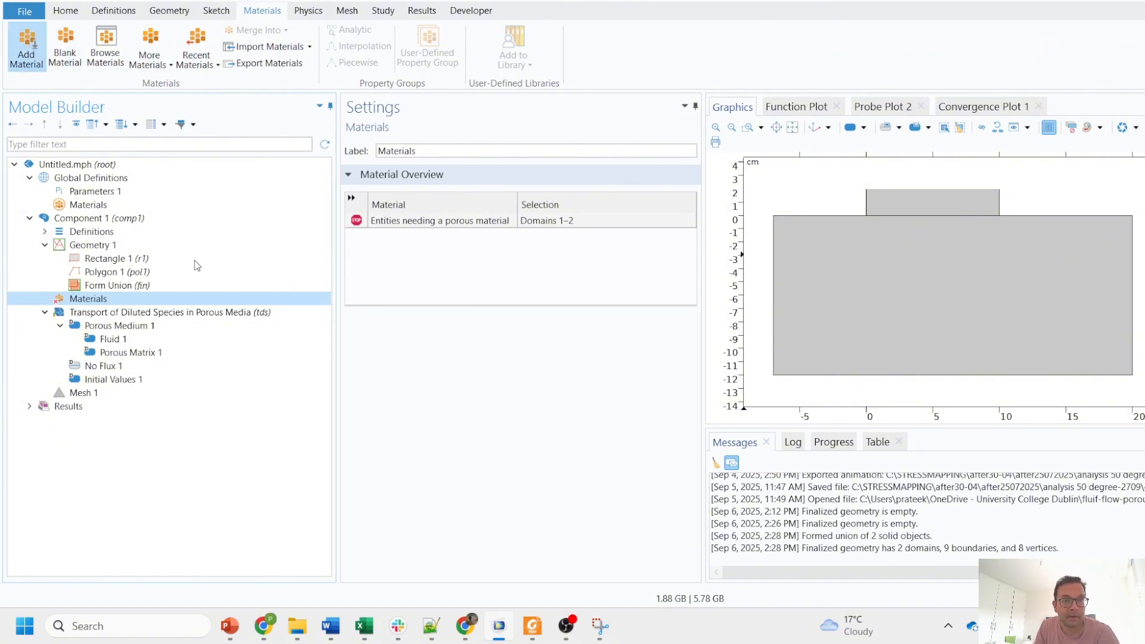
left_click(937, 143)
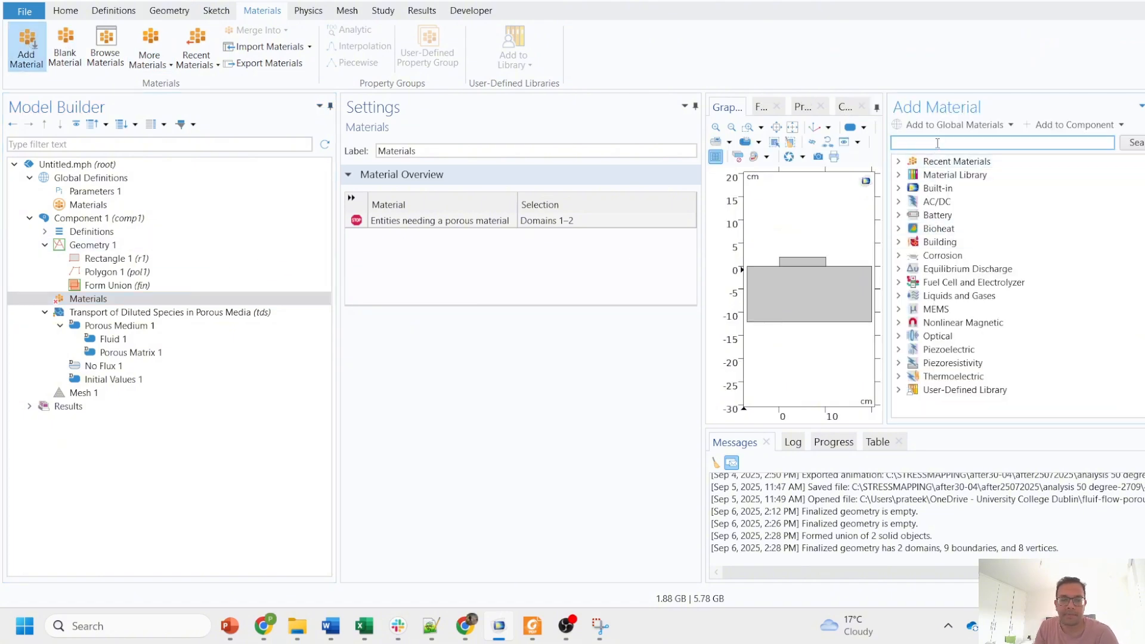
type("skin")
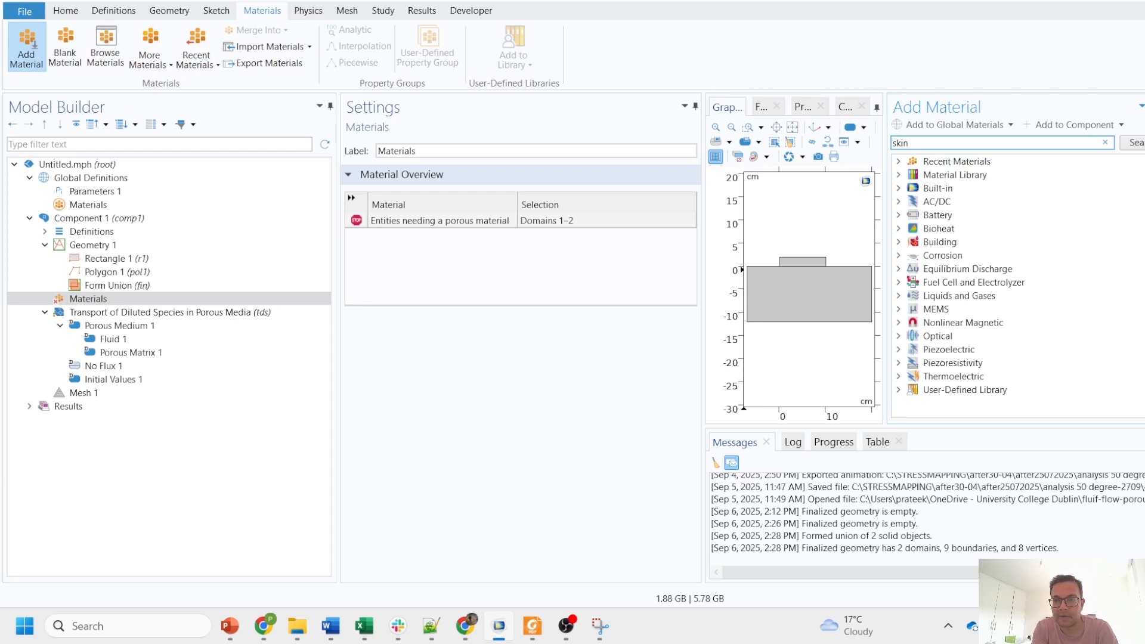
key("Return")
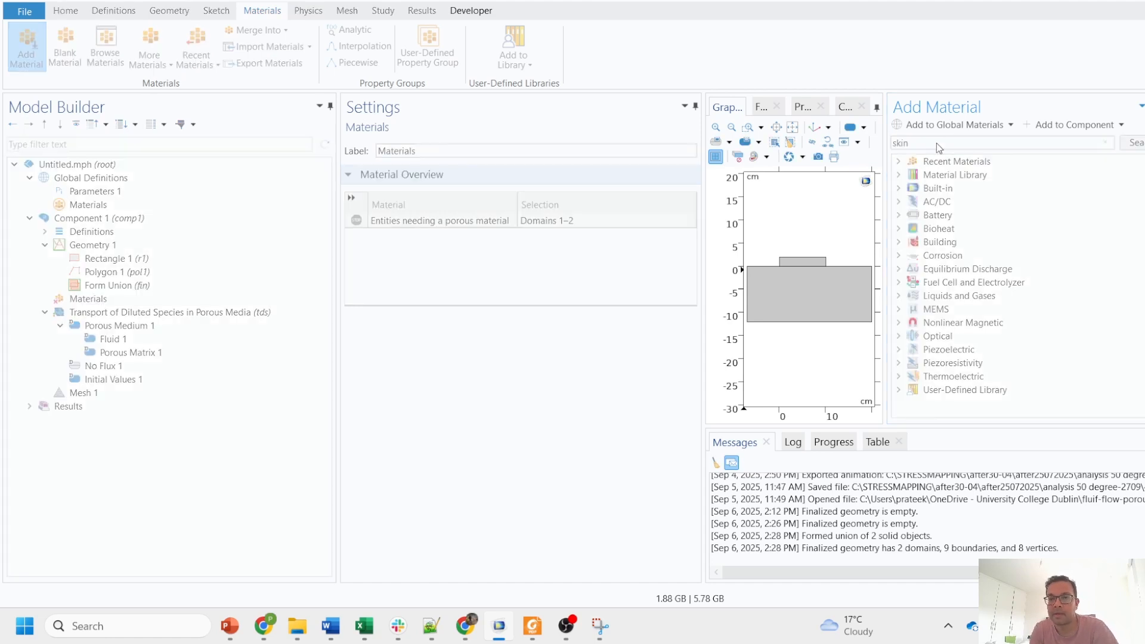
left_click(960, 174)
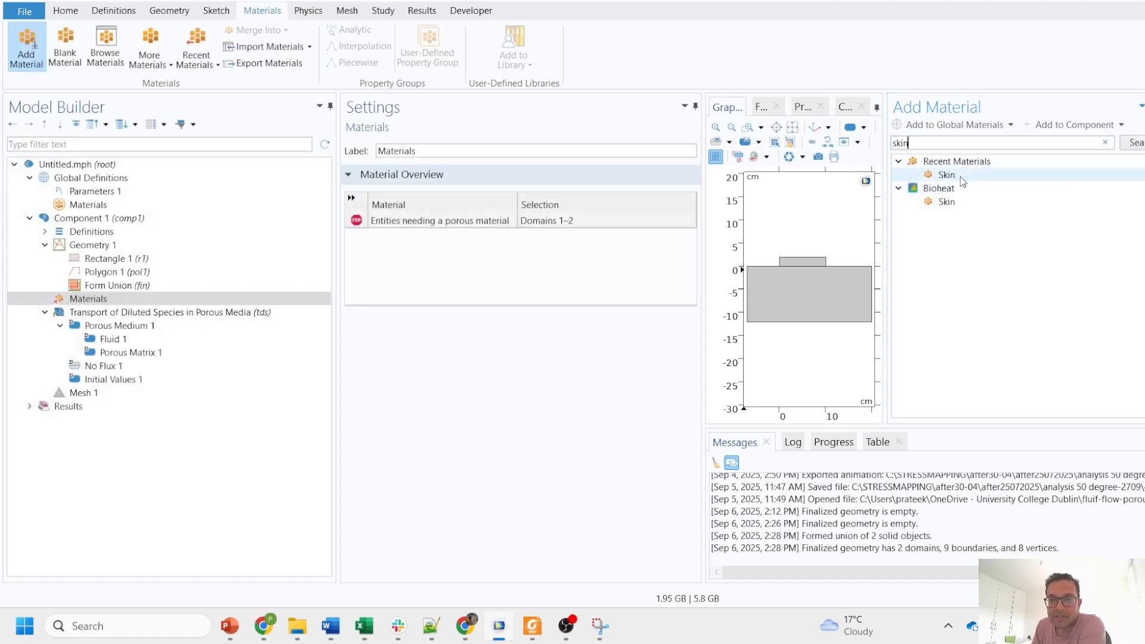
left_click(959, 176)
double_click(960, 176)
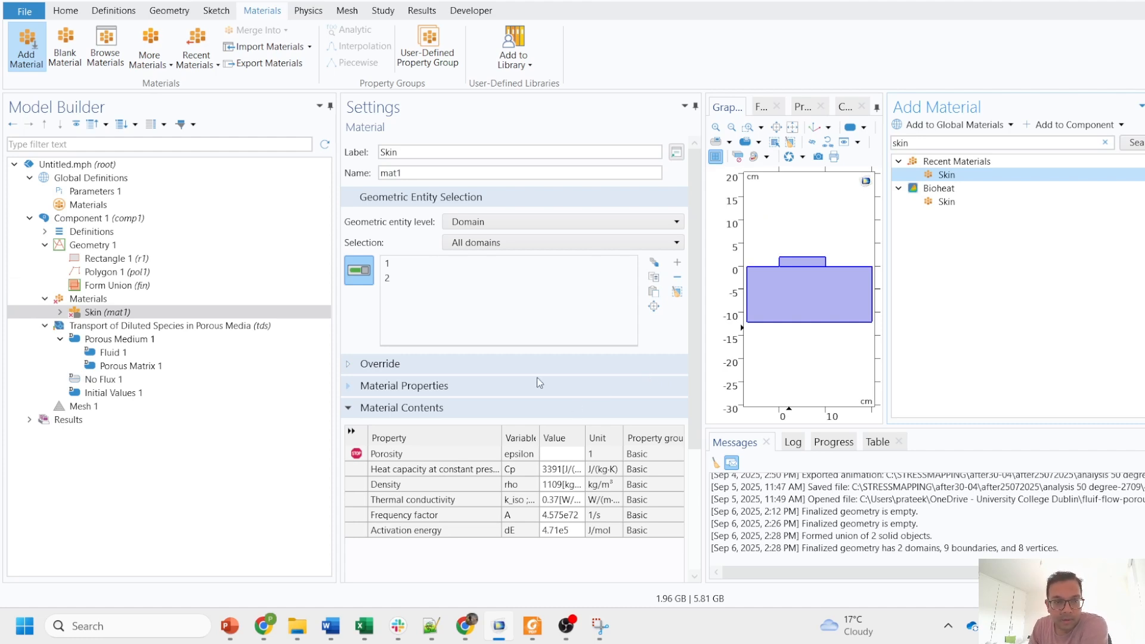
Set the Skin material's porosity to 0.1.
left_click(567, 453)
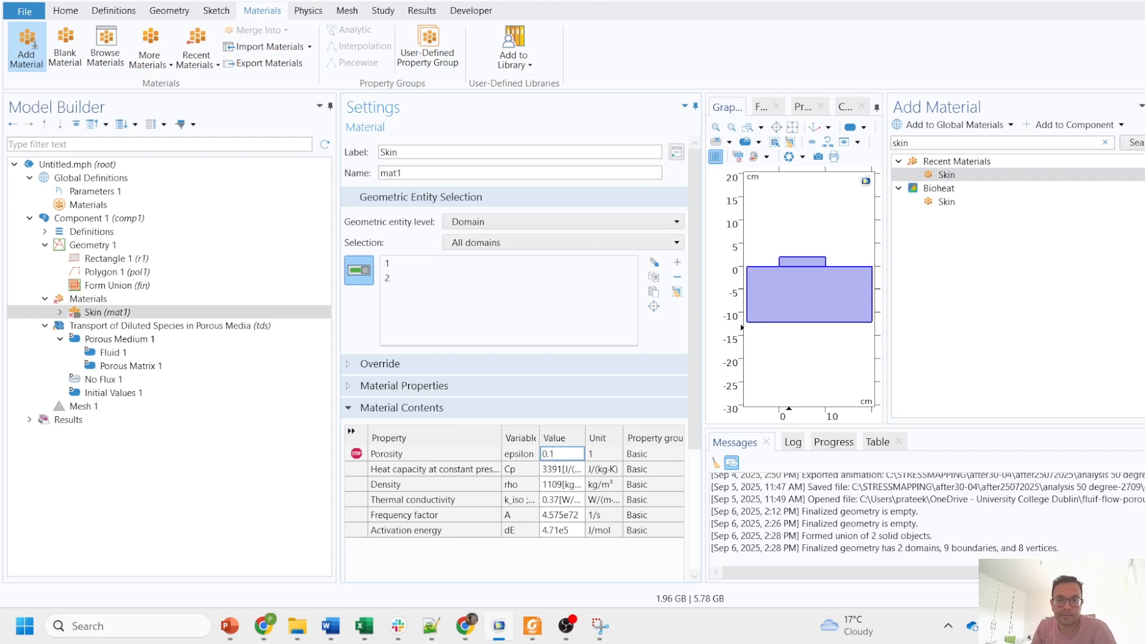
type("0.1")
key("Return")
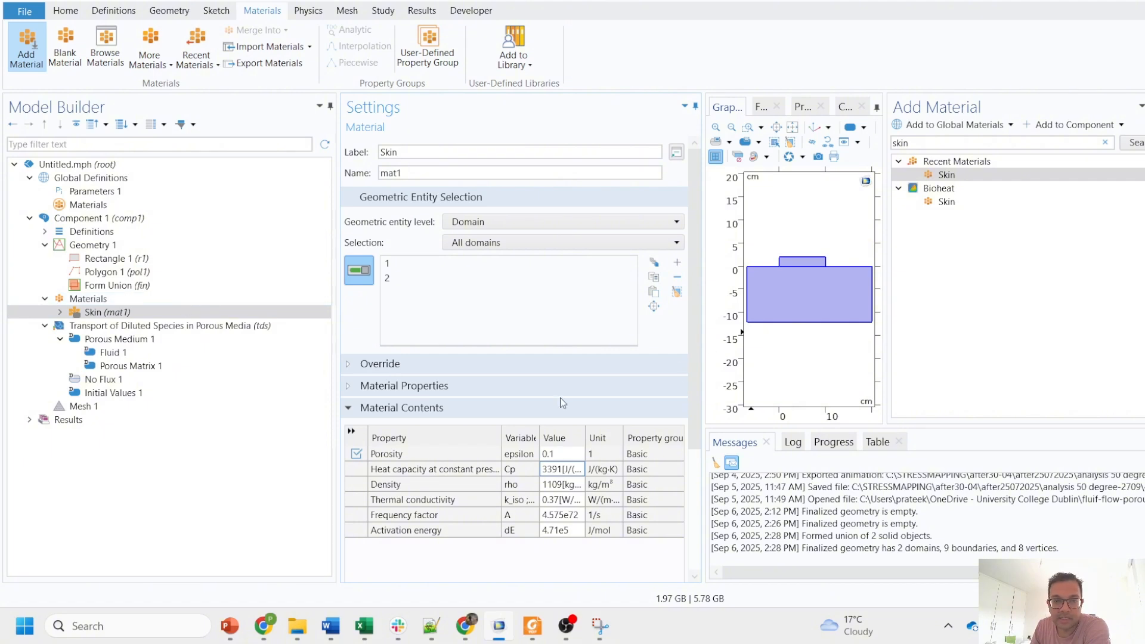
Search the material library for polymer and browse the listed materials.
left_click(925, 143)
double_click(925, 143)
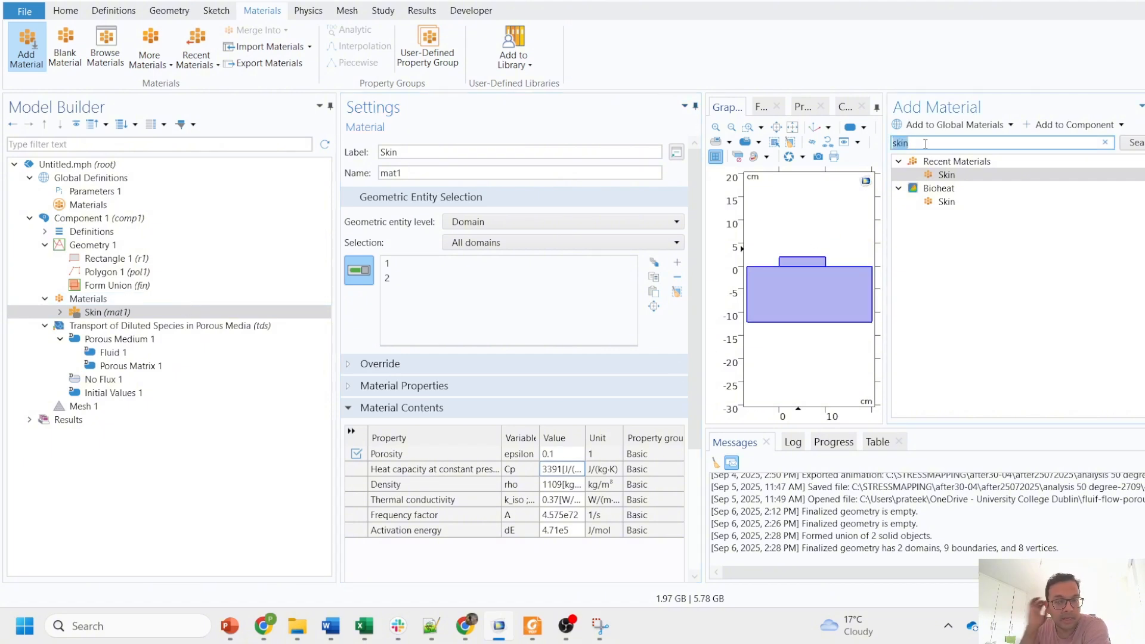
type("polymer")
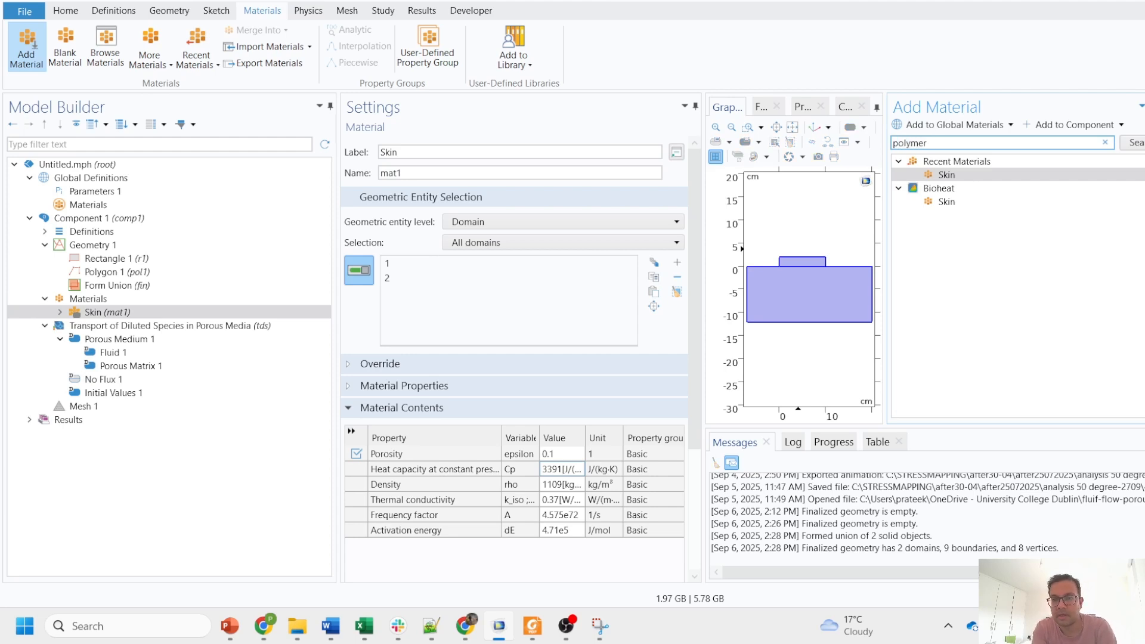
key("Return")
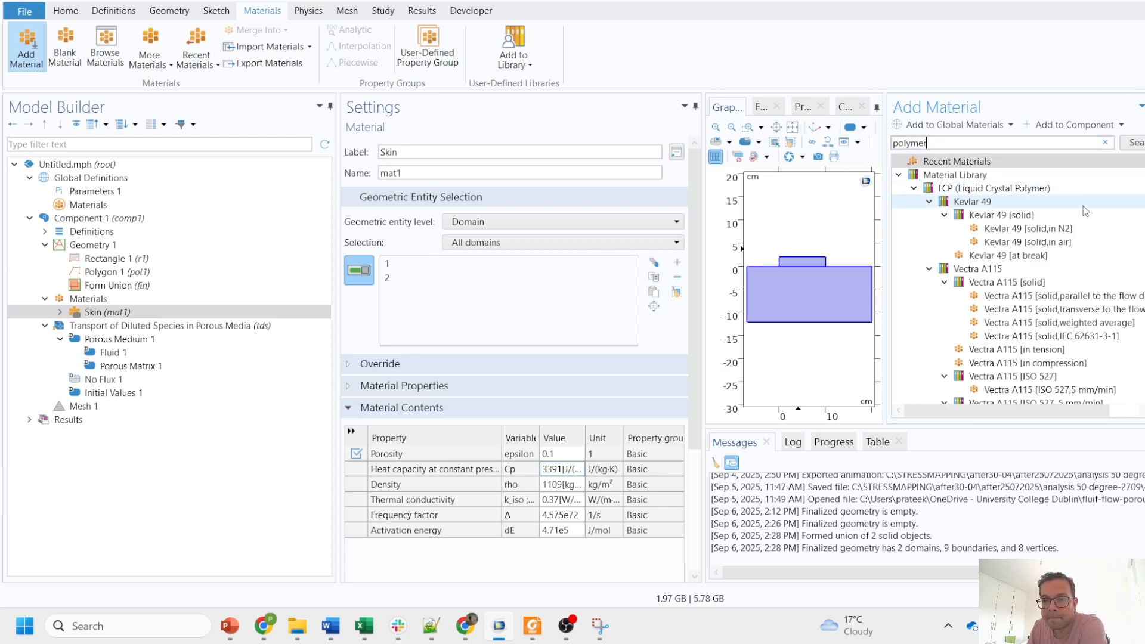
scroll(1079, 221, "down", 10)
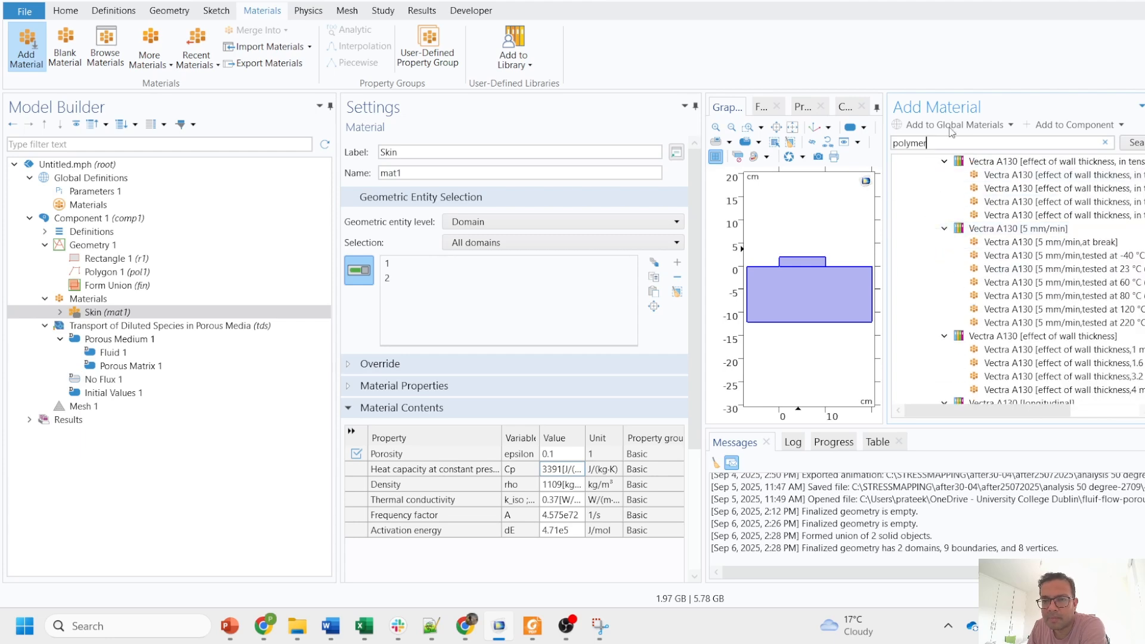
Search the material library for PVA and add the polyvinyl alcohol material by Schnepf et al. 2017 to the component.
left_click_drag(939, 144, 781, 142)
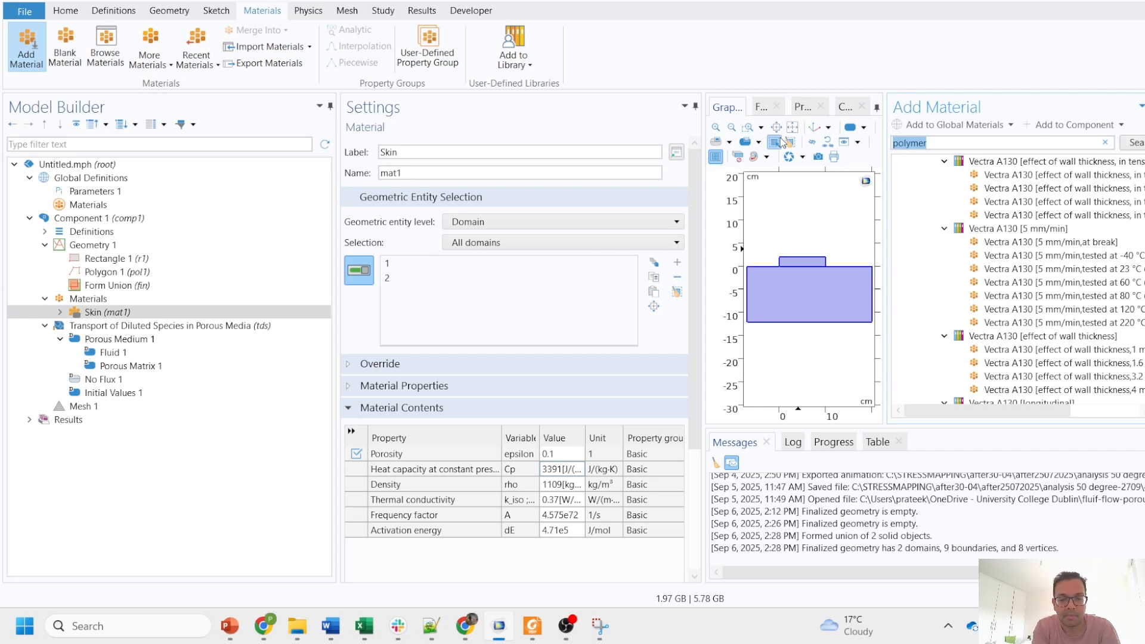
type("PVA")
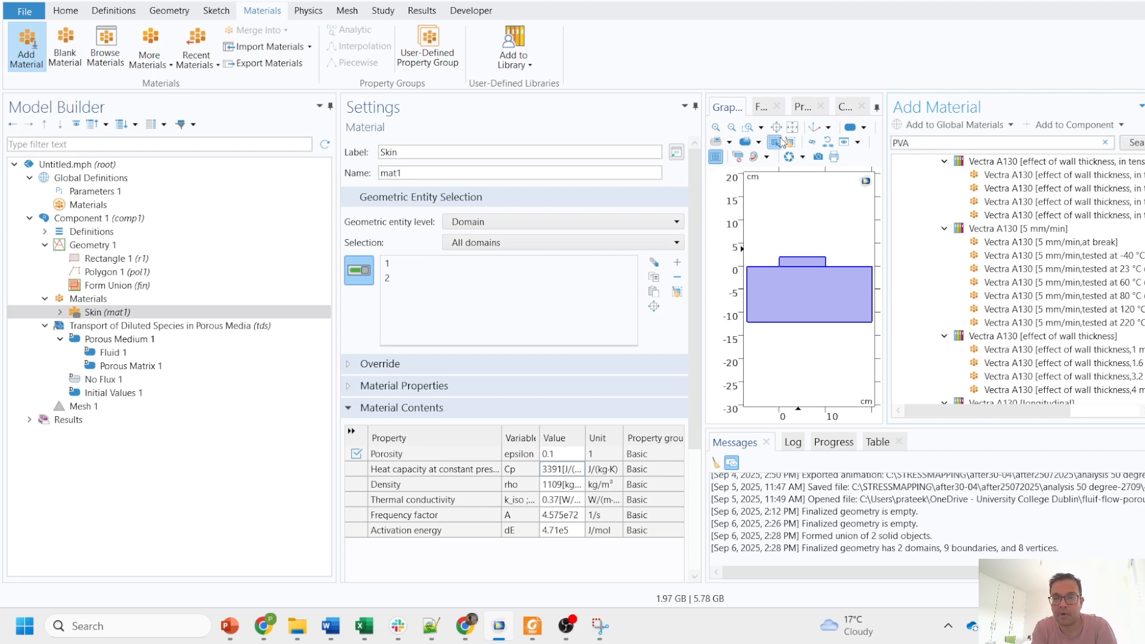
key("Return")
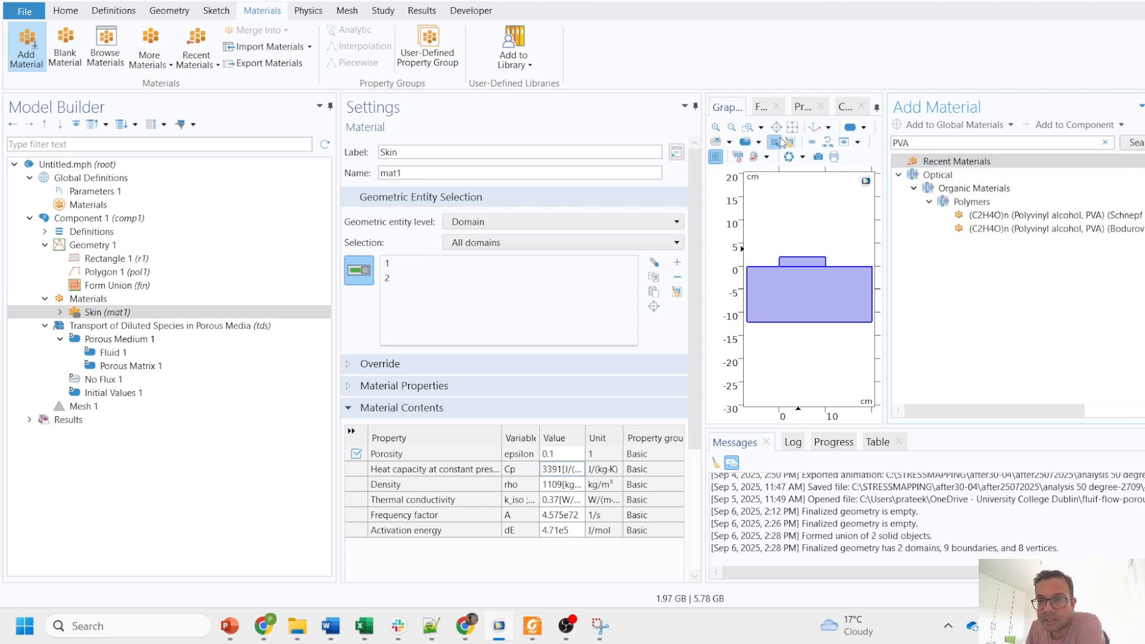
double_click(1047, 215)
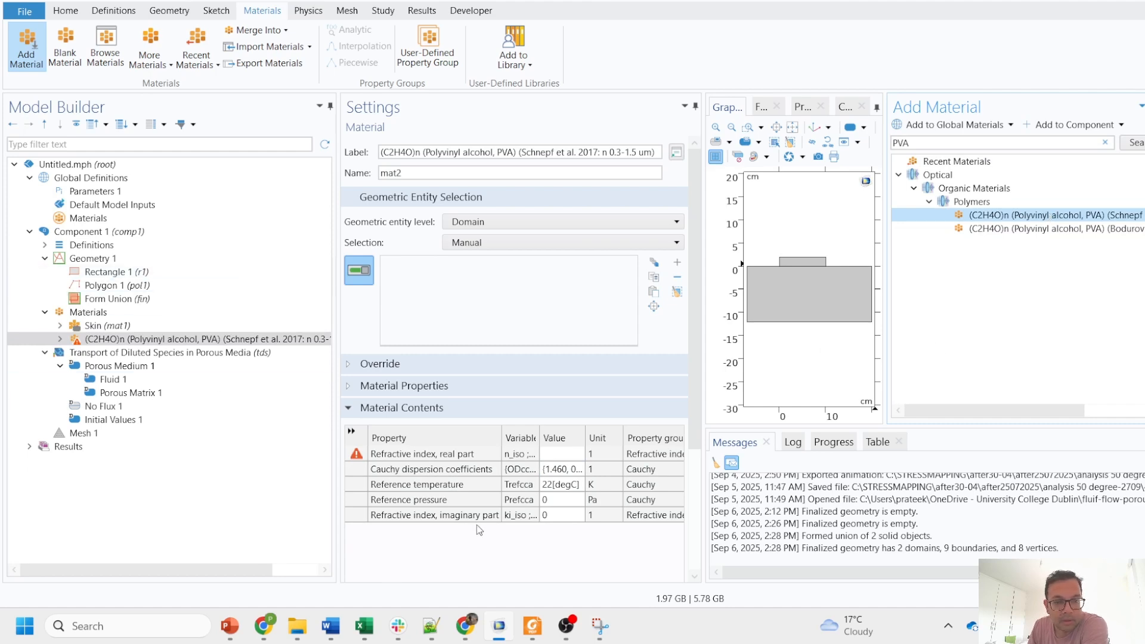
left_click(475, 457)
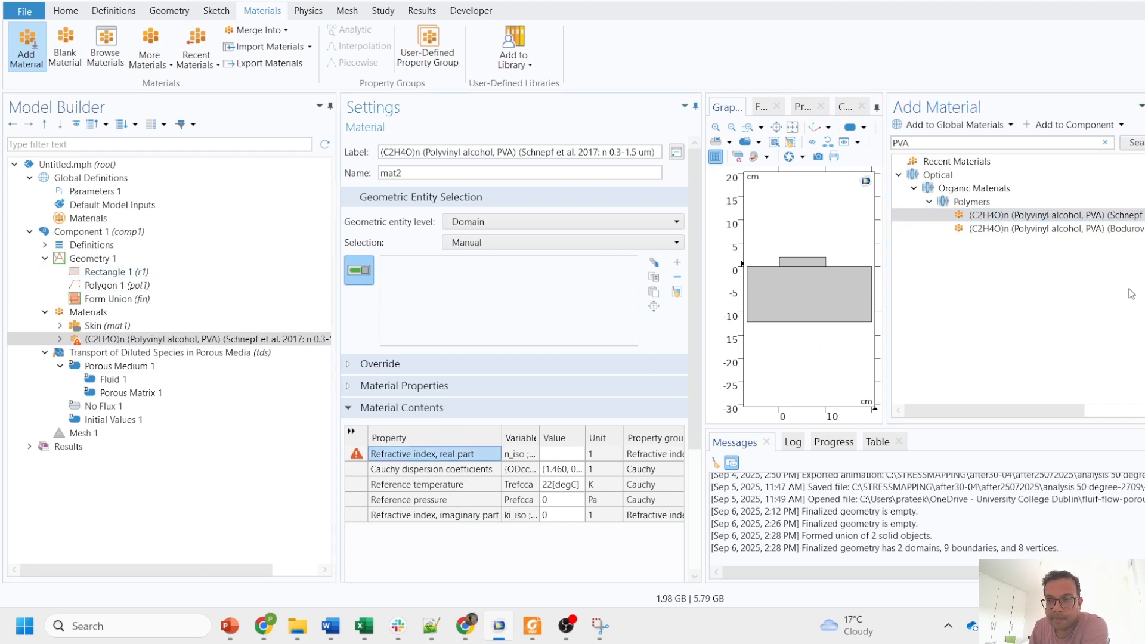
Delete the polyvinyl alcohol material from the component.
right_click(226, 340)
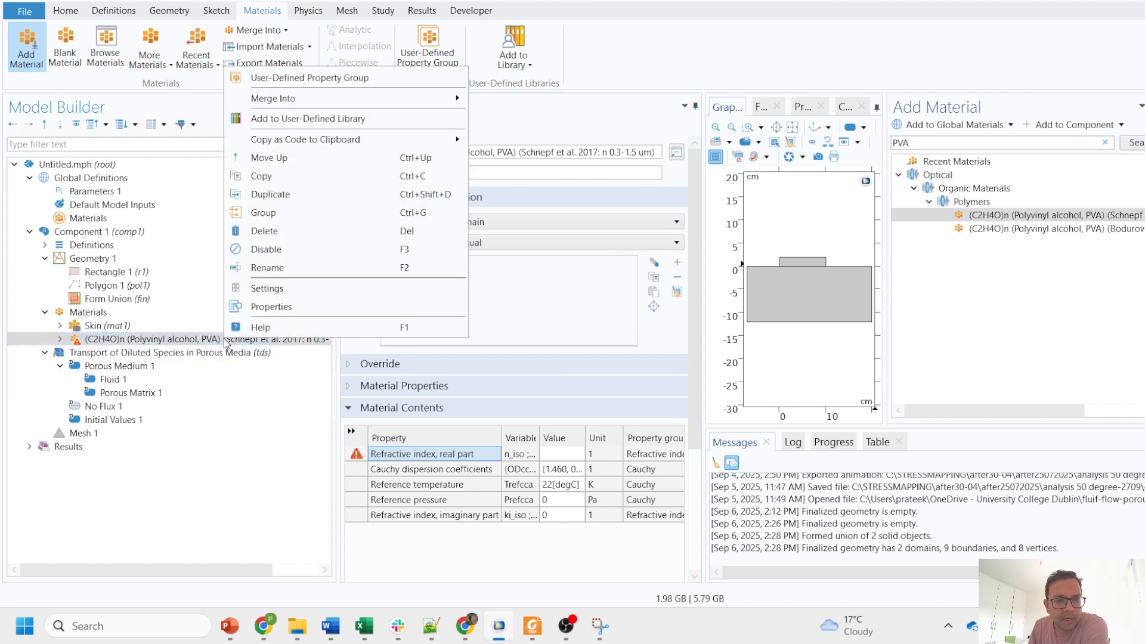
left_click(294, 233)
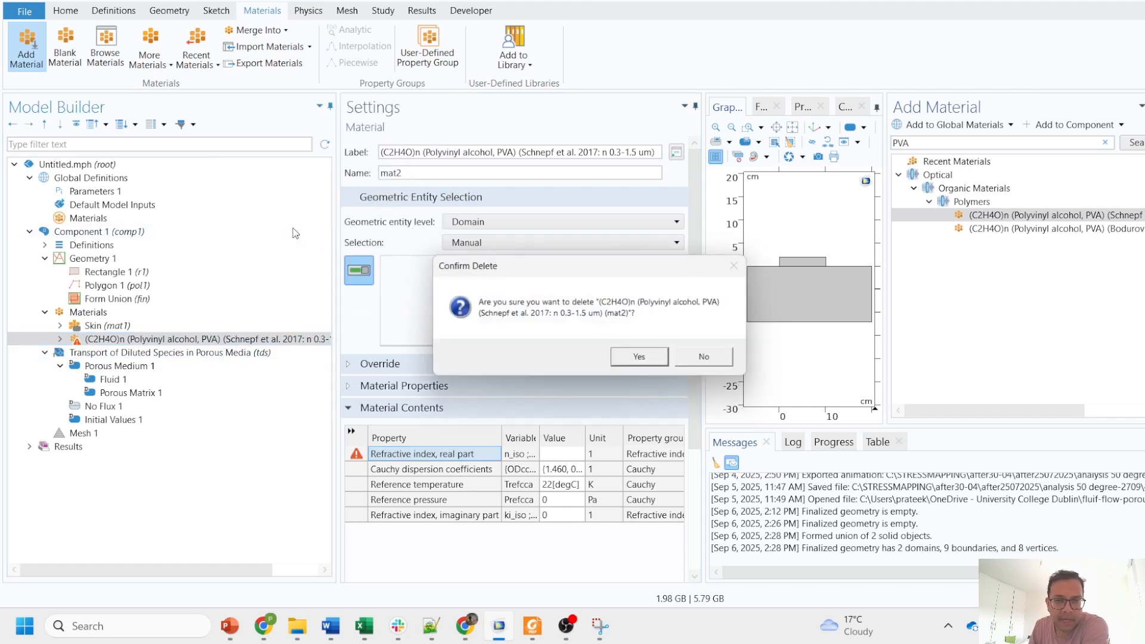
left_click(644, 359)
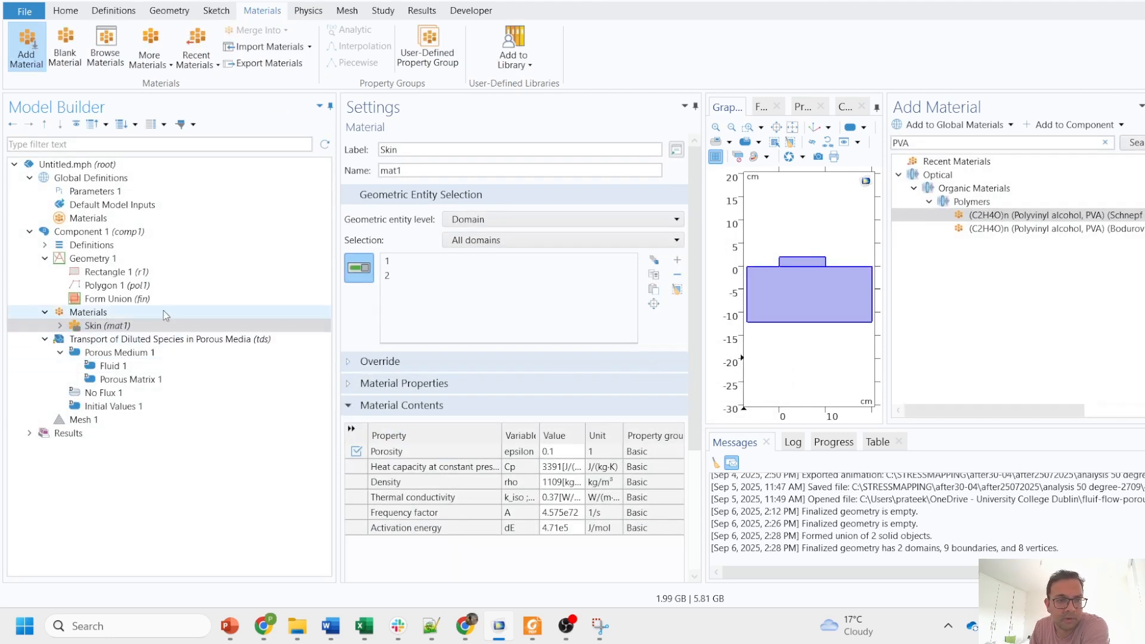
Add a blank material to the component, label it Patch and assign it to the small upper rectangle domain.
right_click(164, 311)
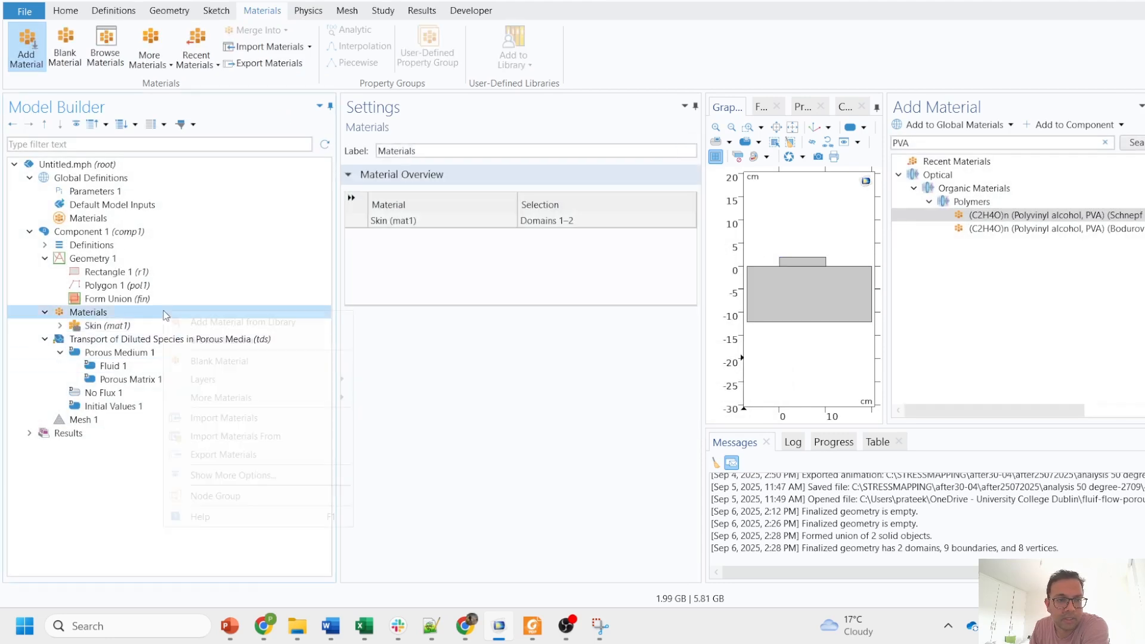
left_click(248, 362)
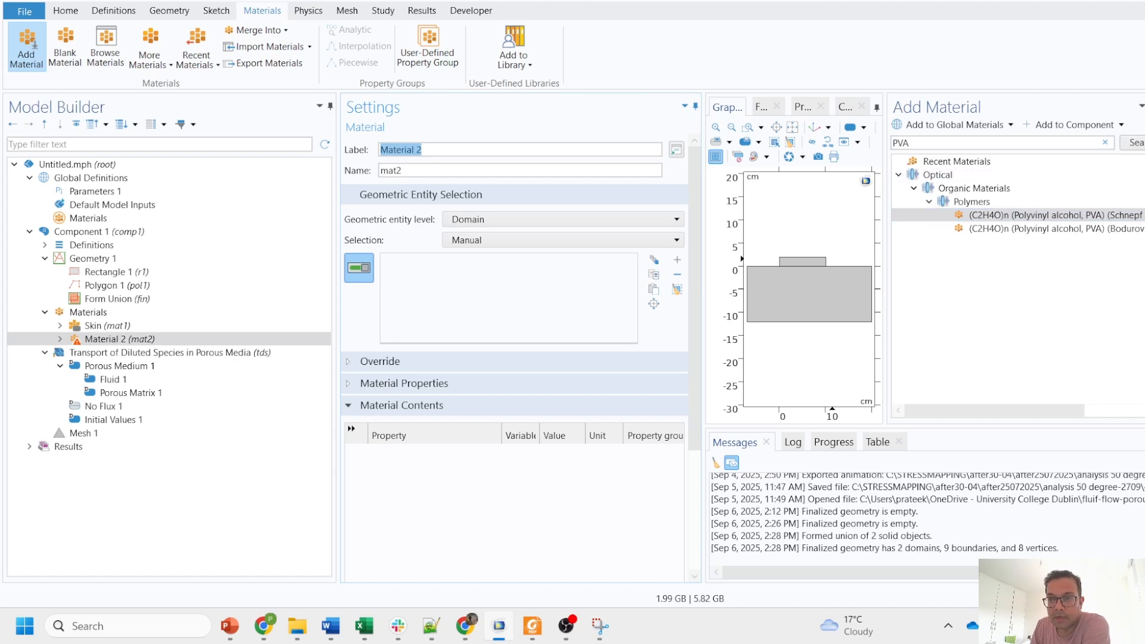
left_click(1144, 106)
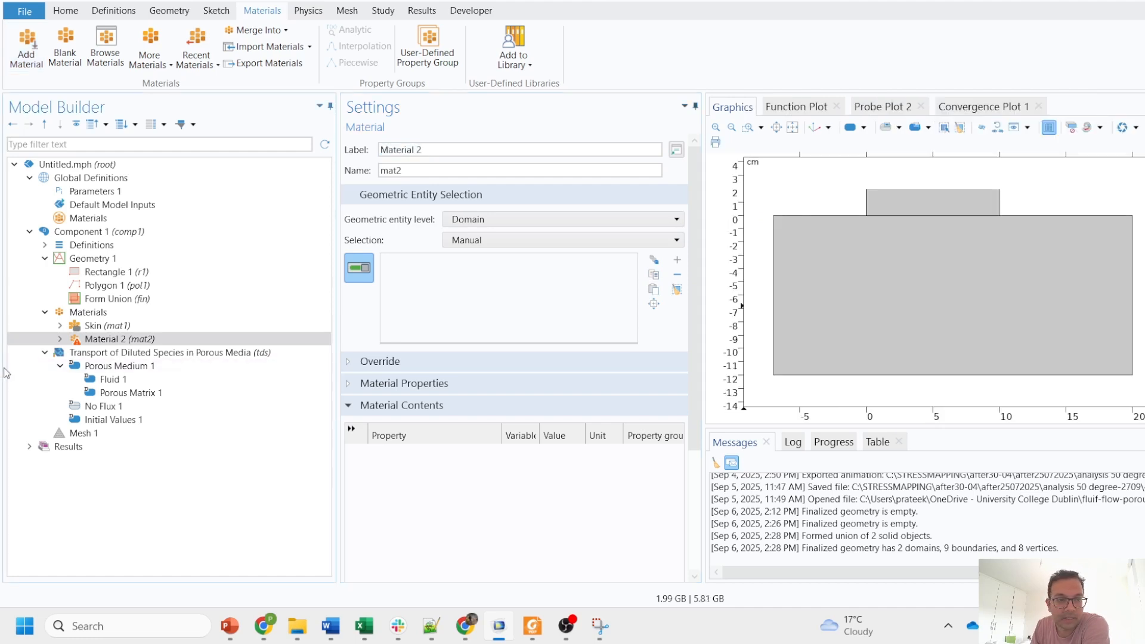
left_click(437, 147)
key("ctrl+a")
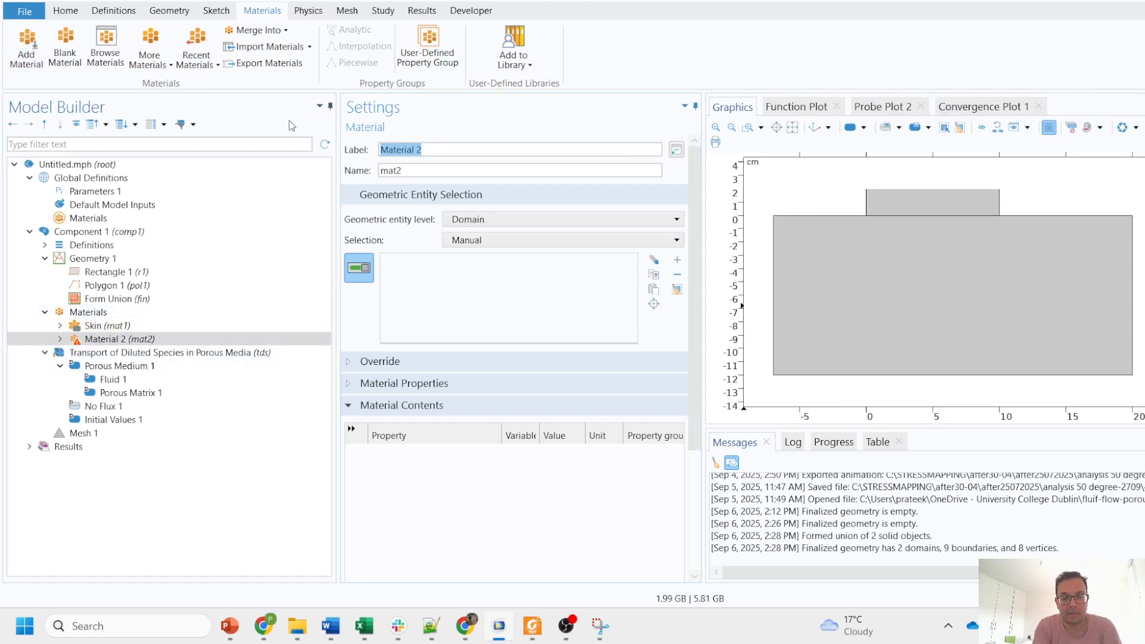
type("Patch")
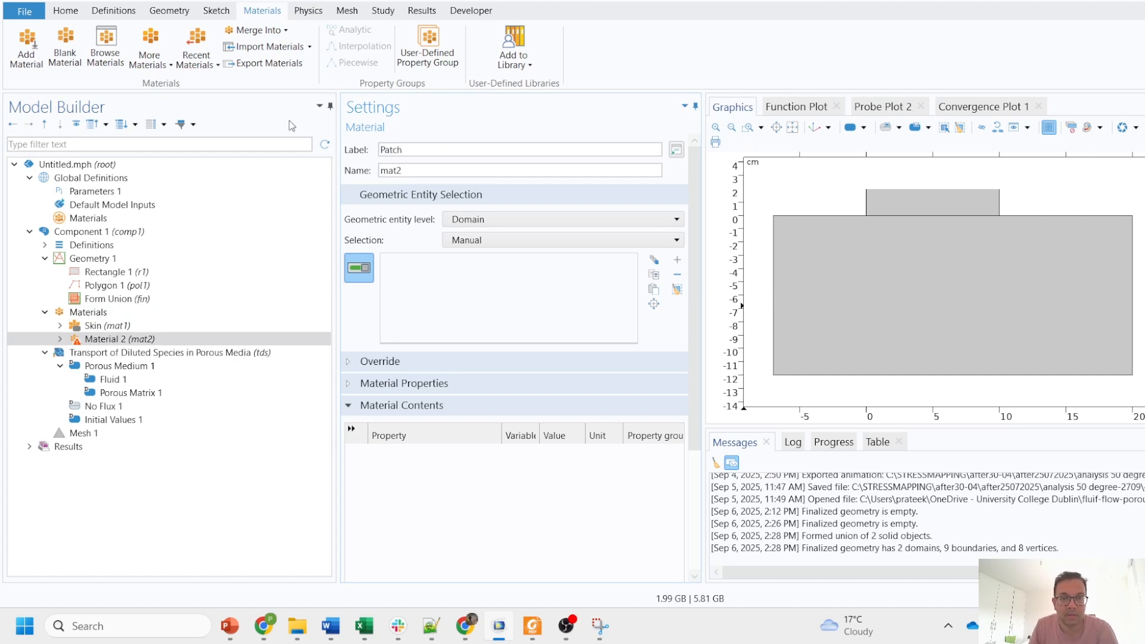
left_click(917, 212)
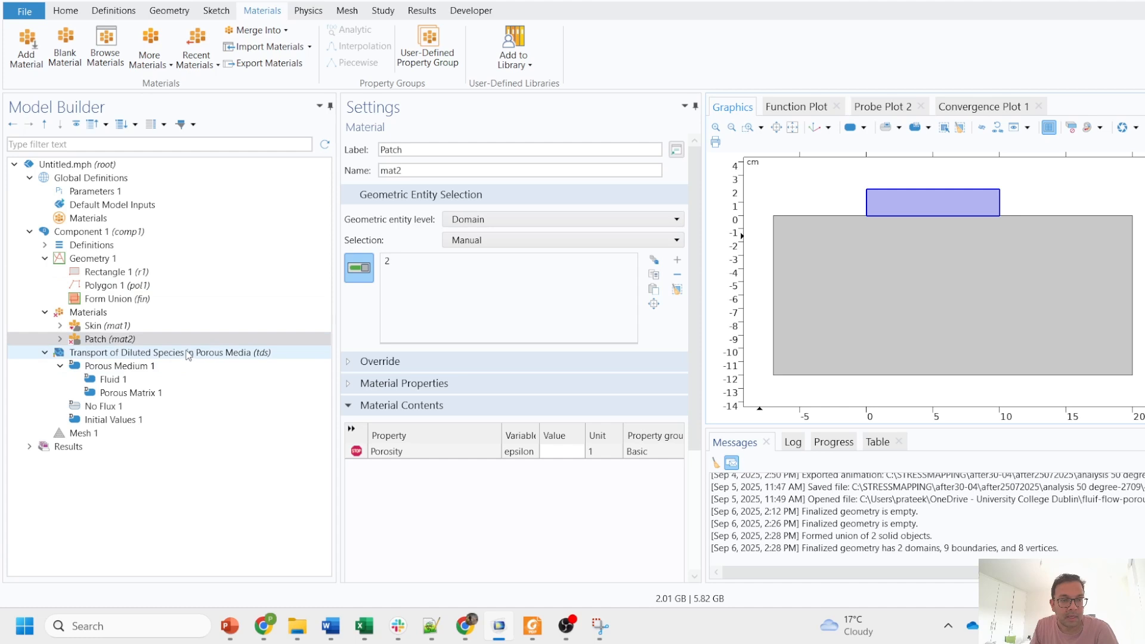
Set the Patch material's porosity to 1.
left_click(113, 325)
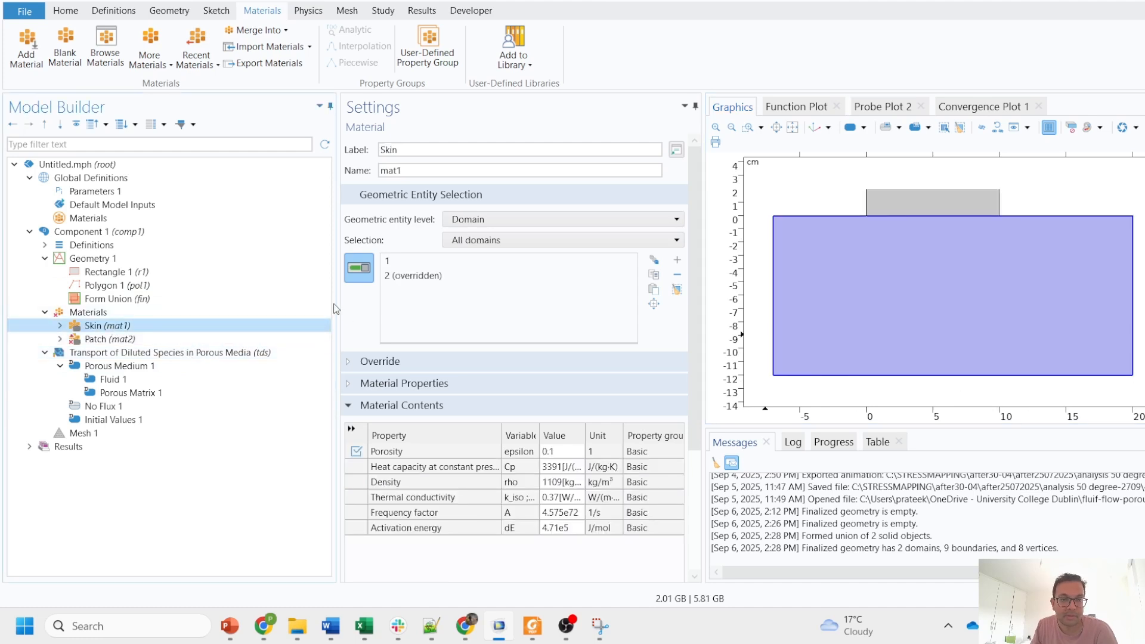
left_click_drag(336, 307, 294, 301)
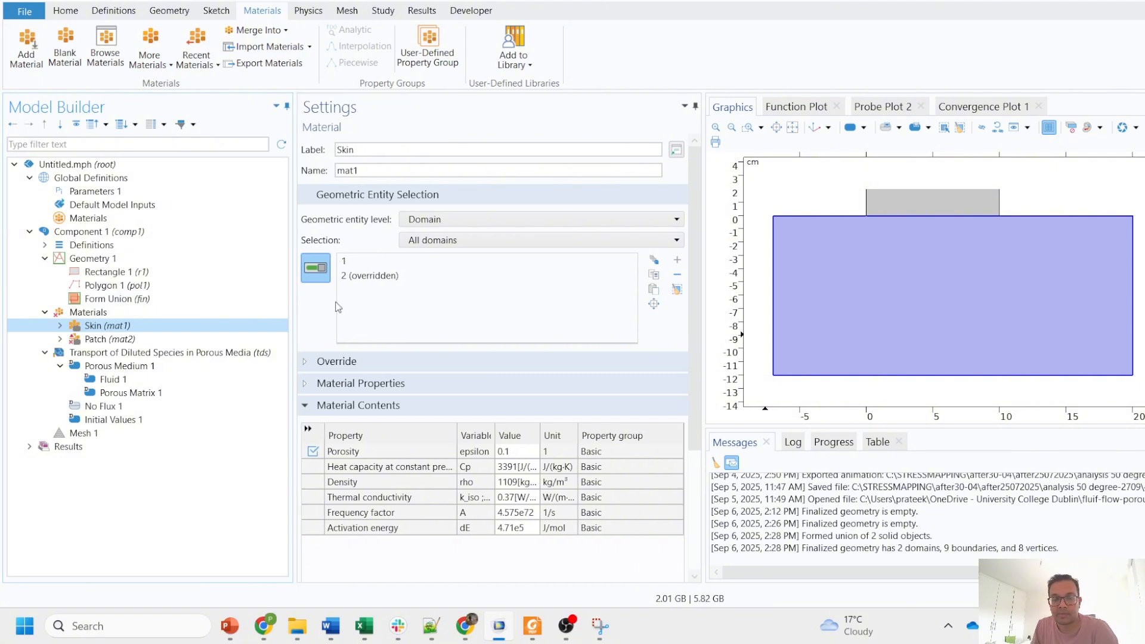
left_click(220, 354)
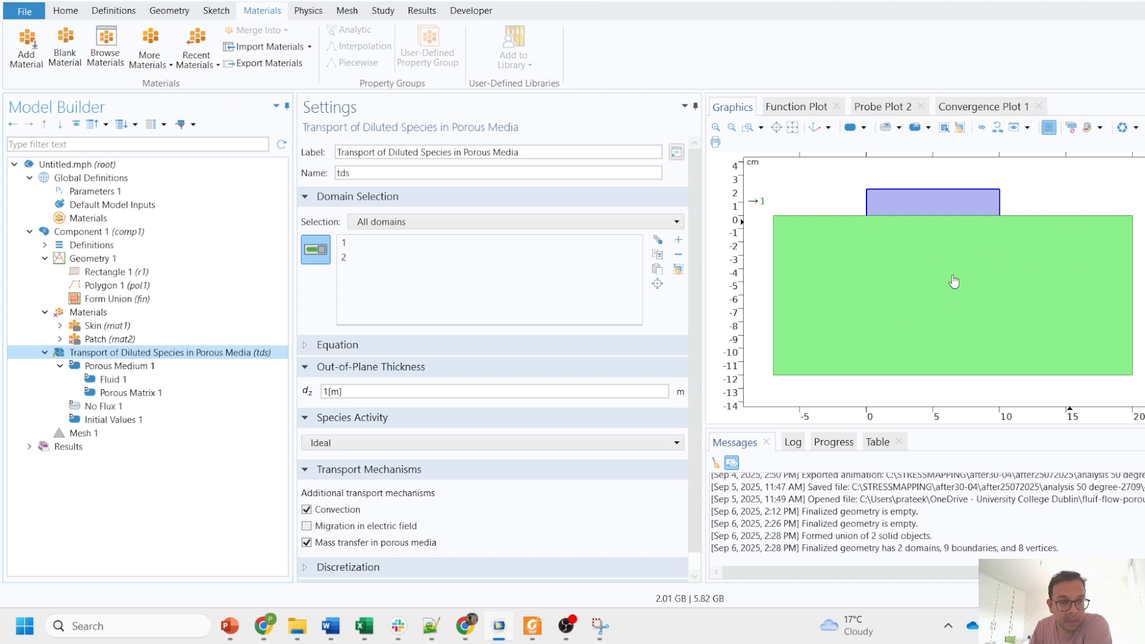
left_click(109, 338)
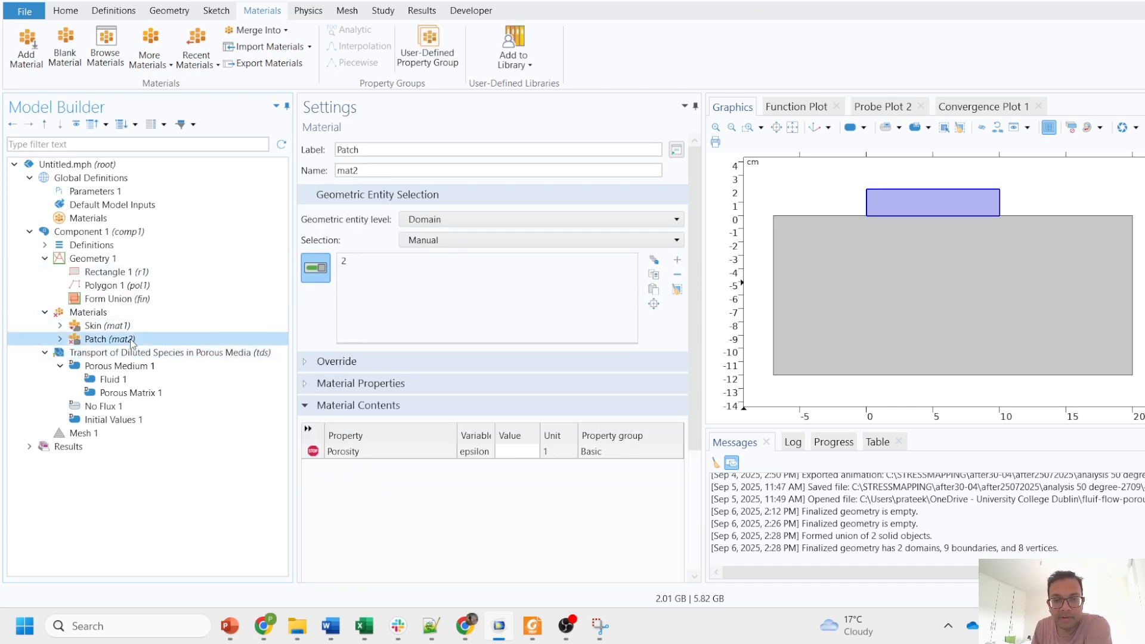
left_click(523, 453)
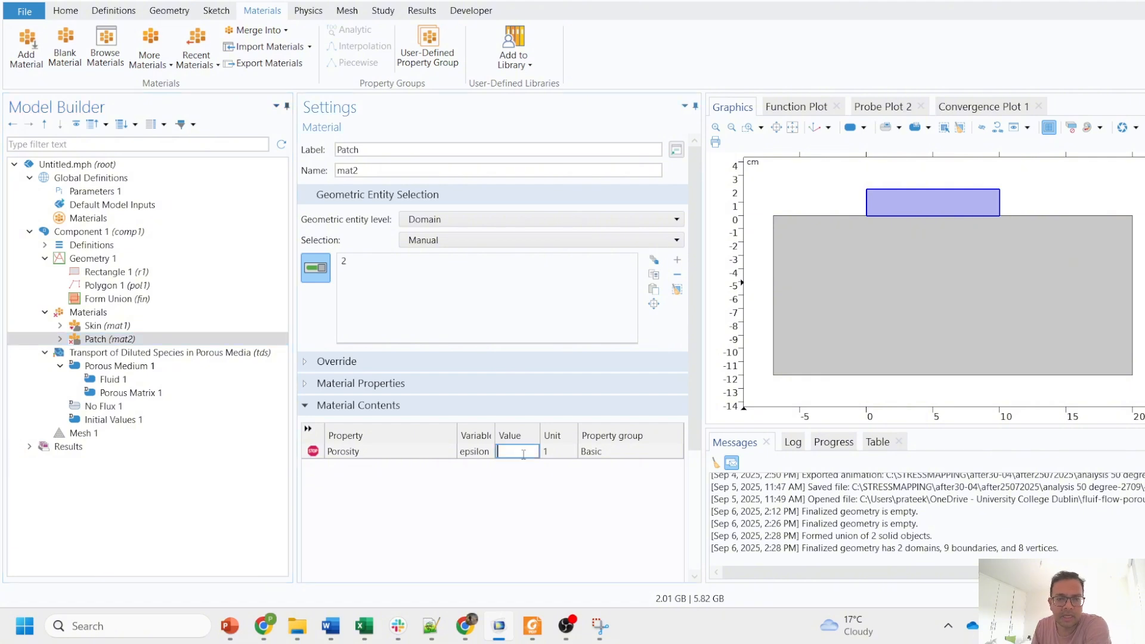
type("1")
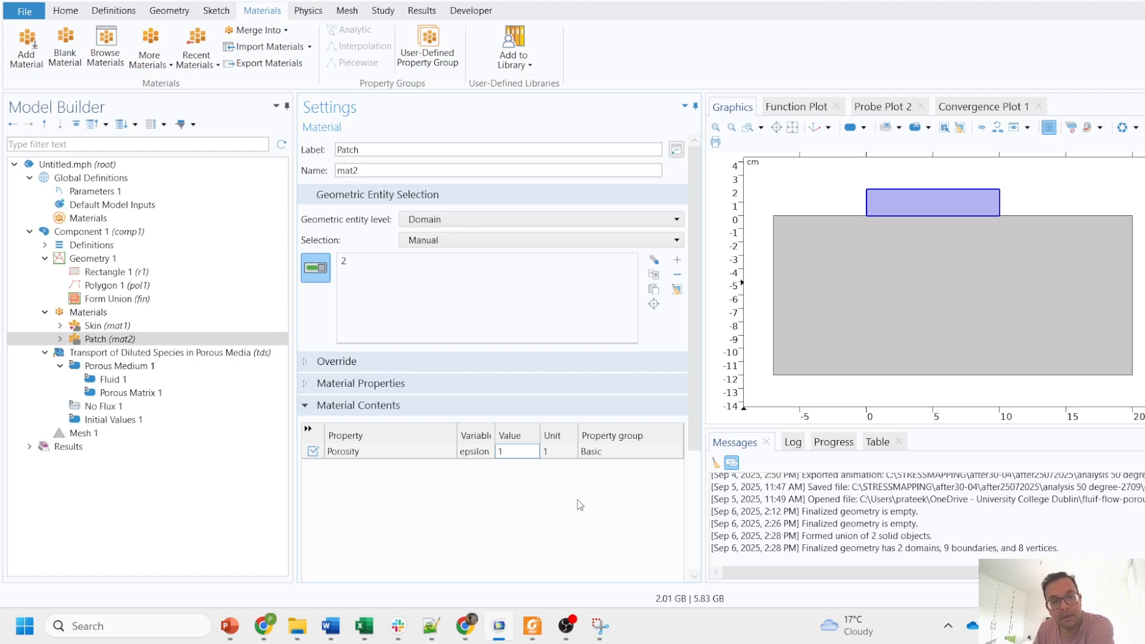
Disable convection in the Transport of Diluted Species in Porous Media interface and name its concentration variable c_drug.
left_click(246, 355)
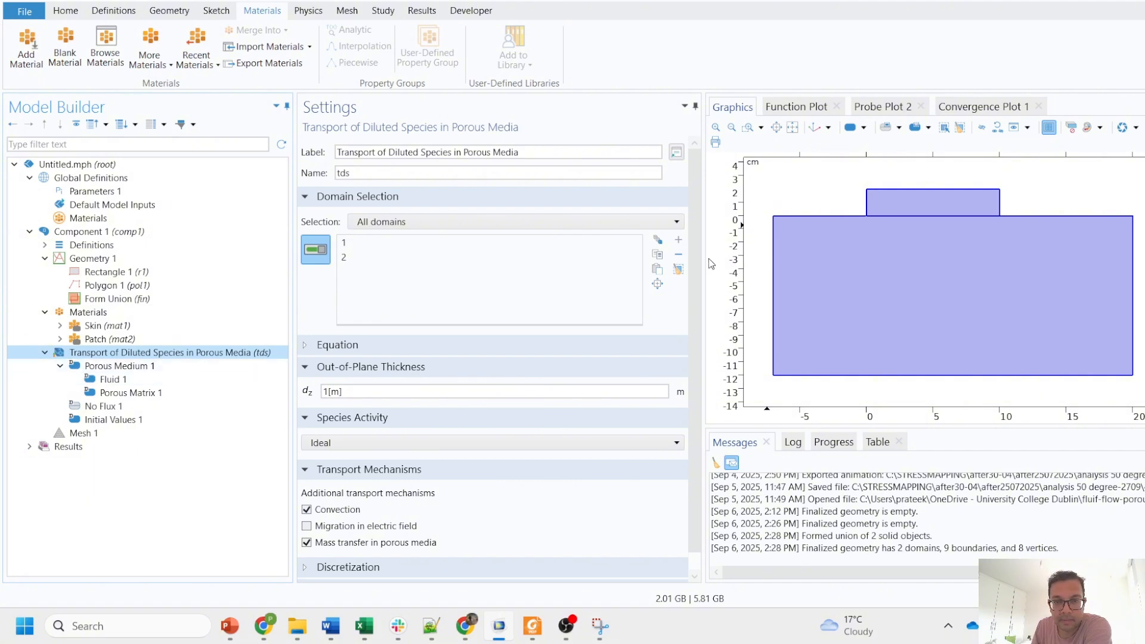
scroll(692, 255, "down", 1)
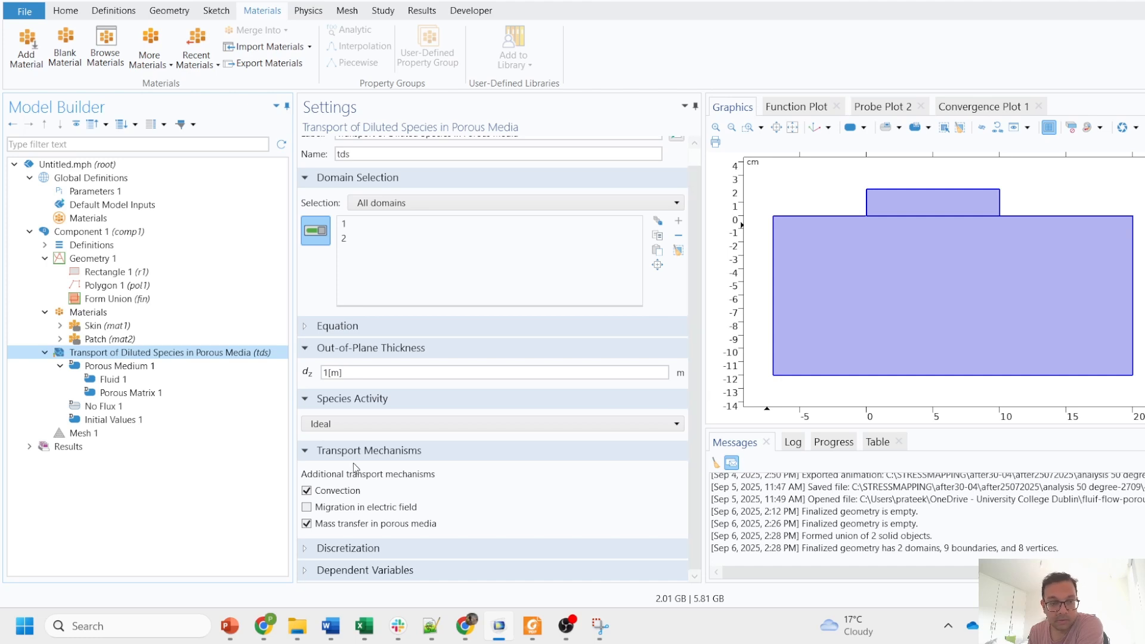
left_click(306, 491)
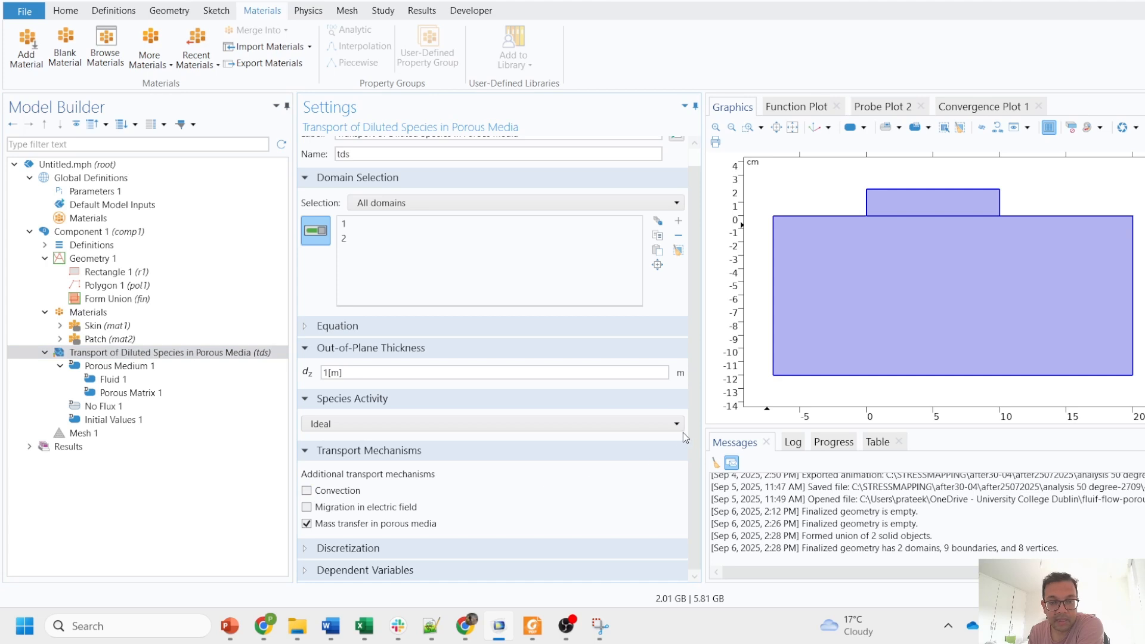
left_click(341, 570)
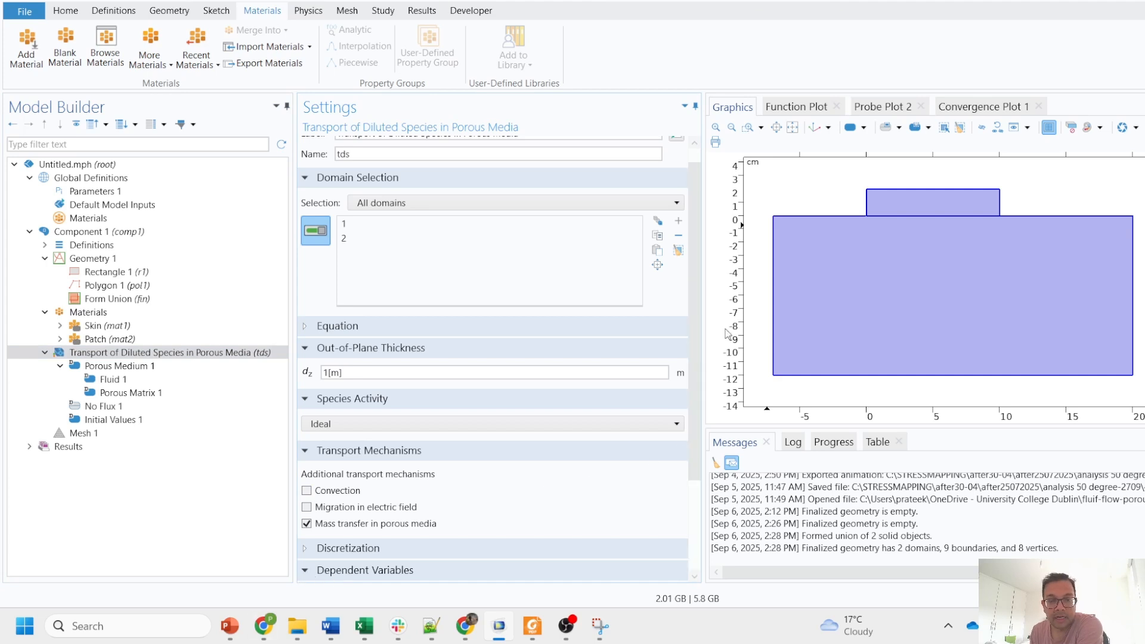
scroll(696, 301, "down", 4)
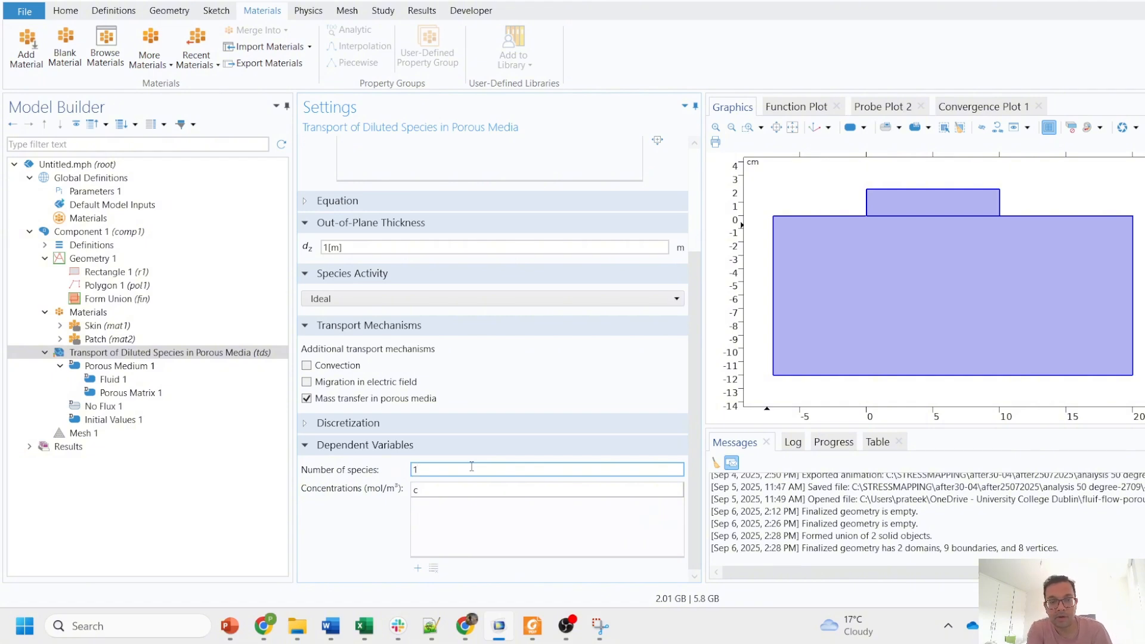
left_click(434, 490)
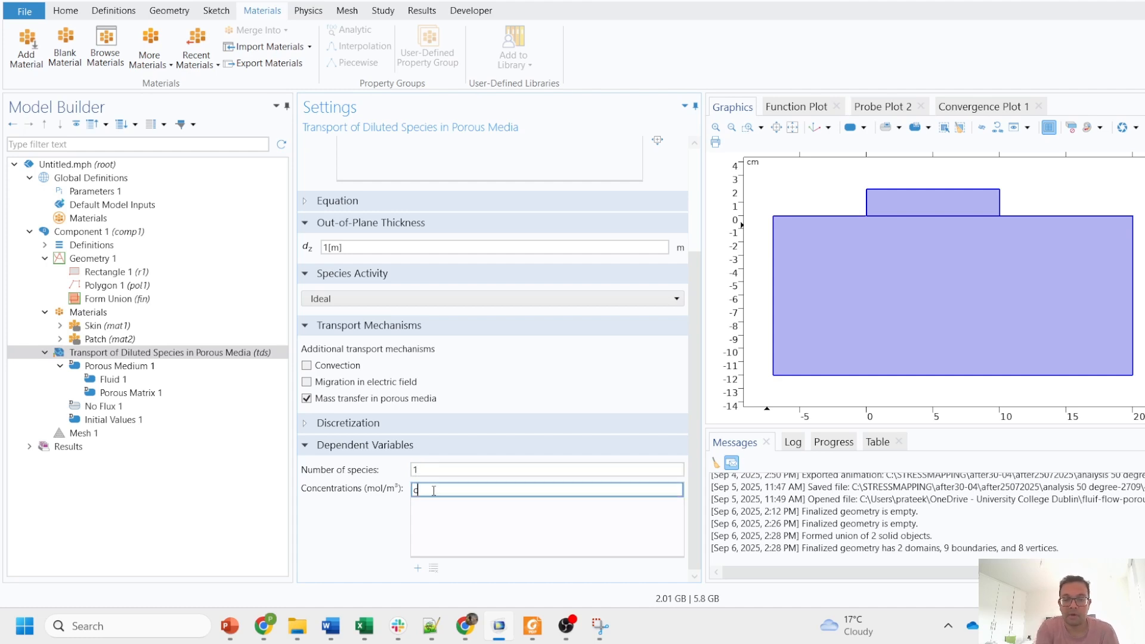
type("_drug")
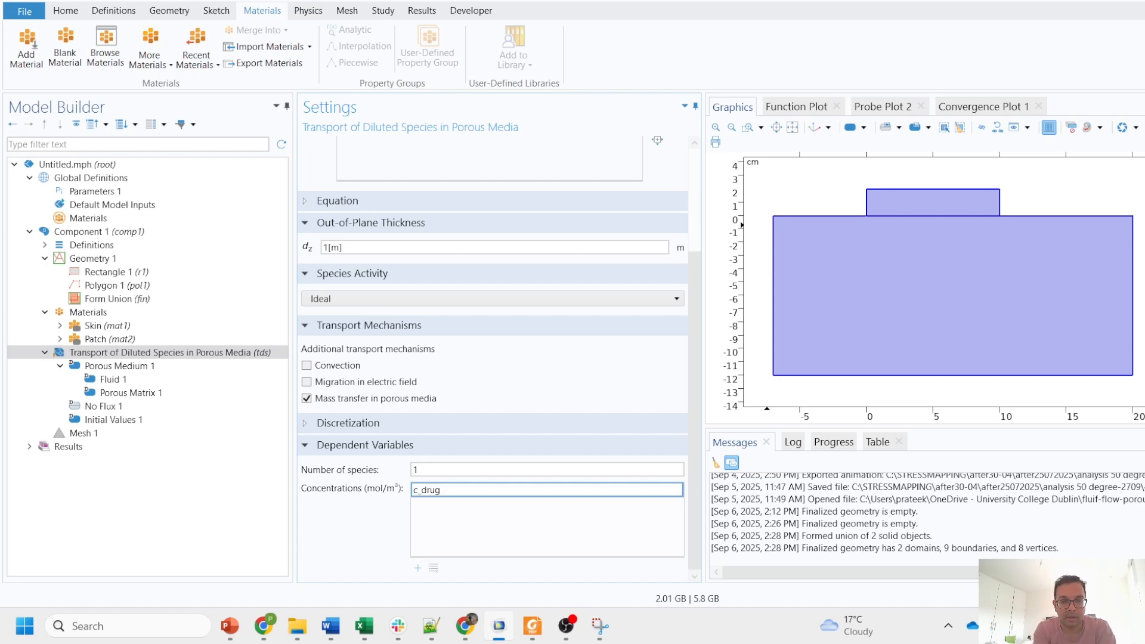
right_click(163, 357)
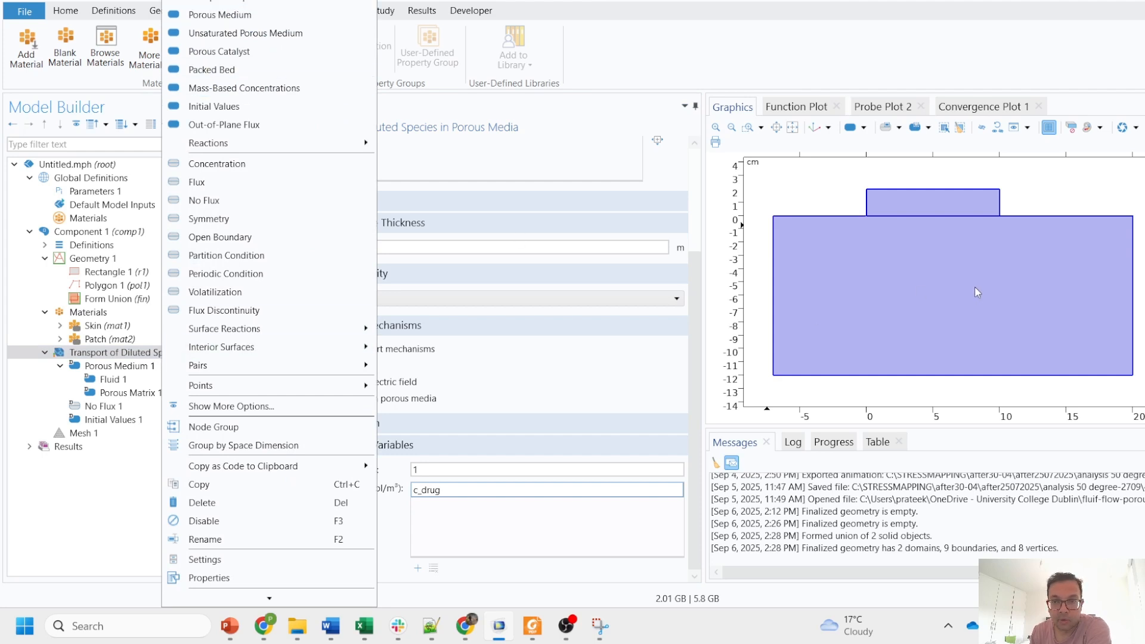
left_click(1002, 208)
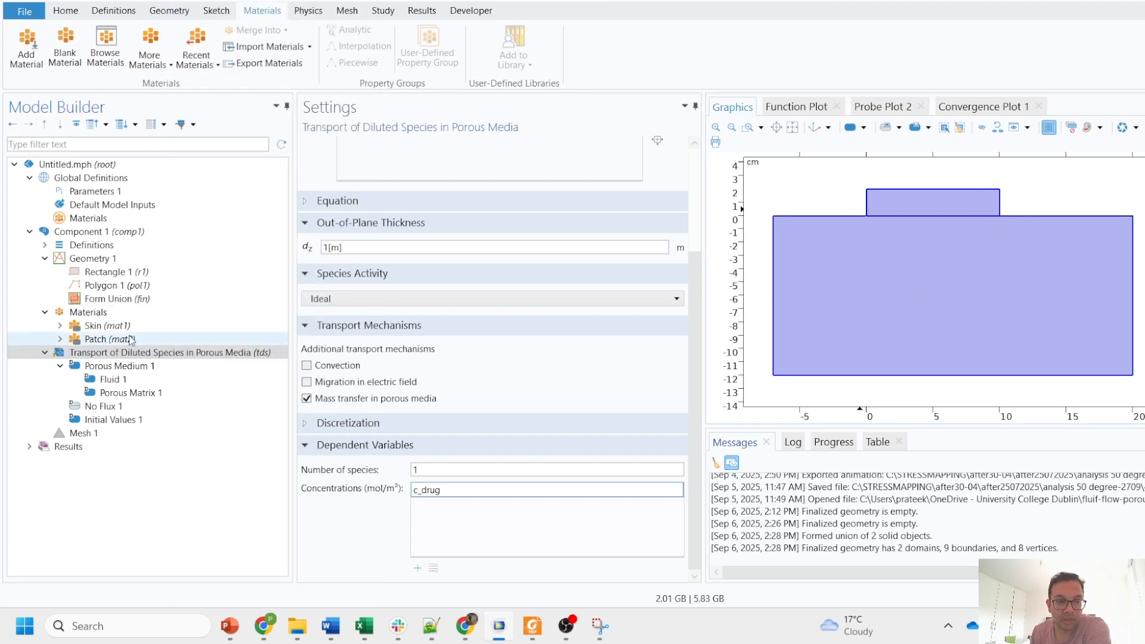
left_click(173, 356)
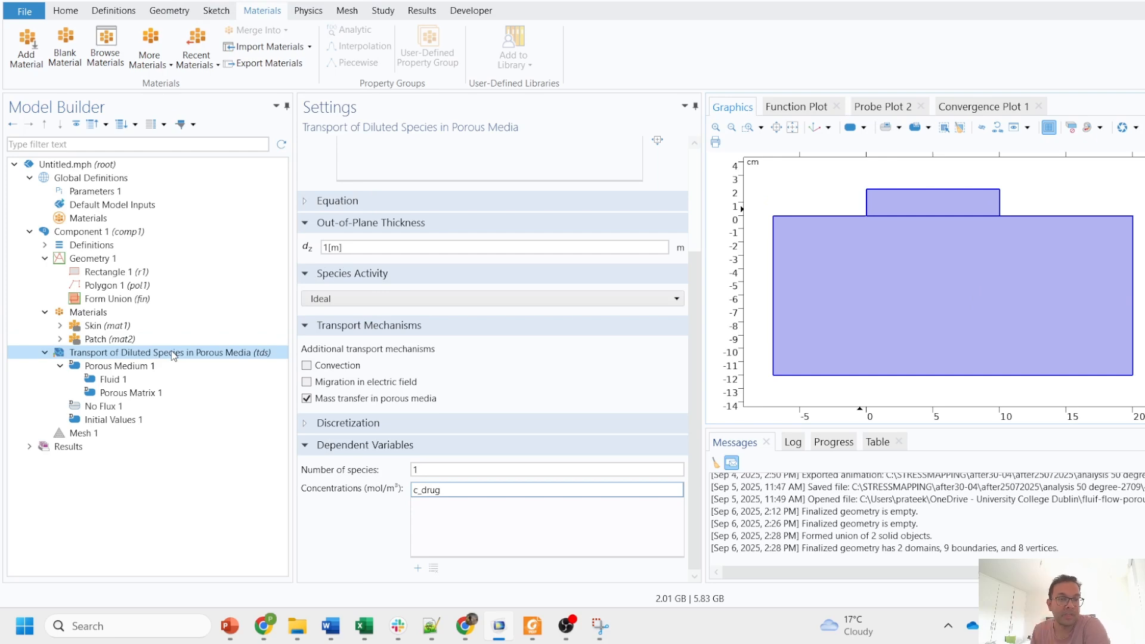
right_click(173, 355)
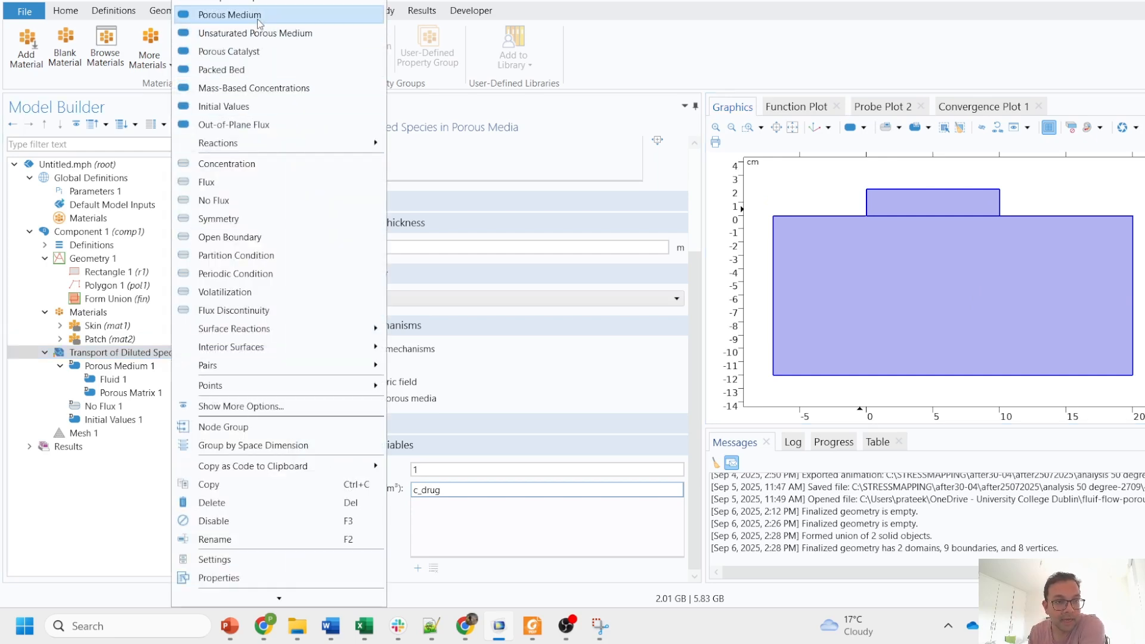
left_click(130, 378)
left_click(141, 366)
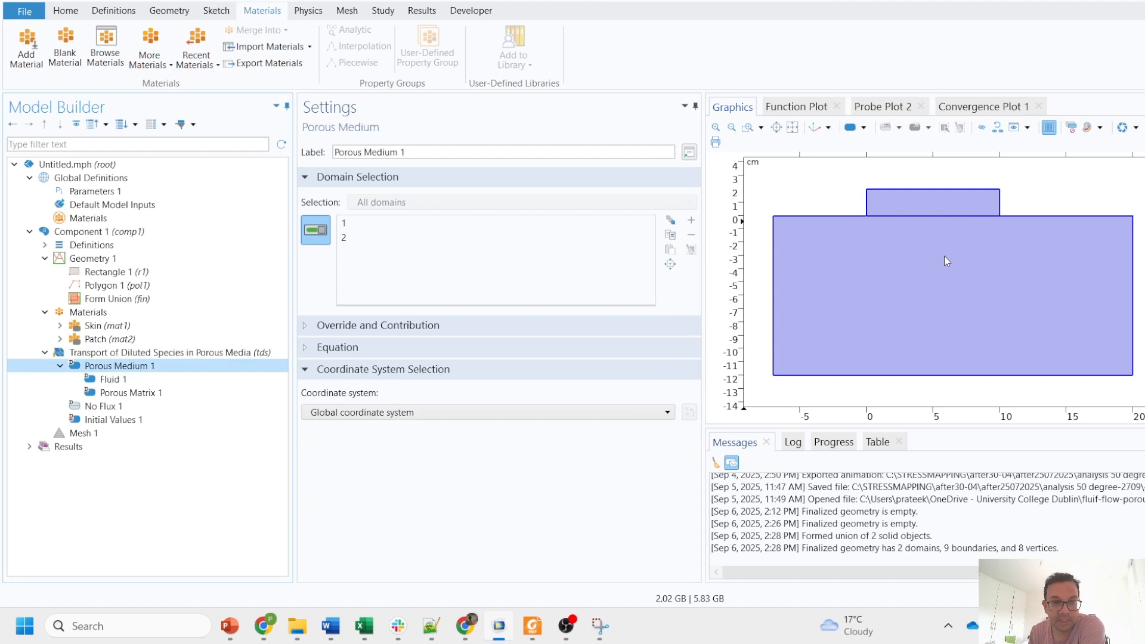
Add a Transport Properties node to the Transport of Diluted Species in Porous Media interface.
left_click(191, 356)
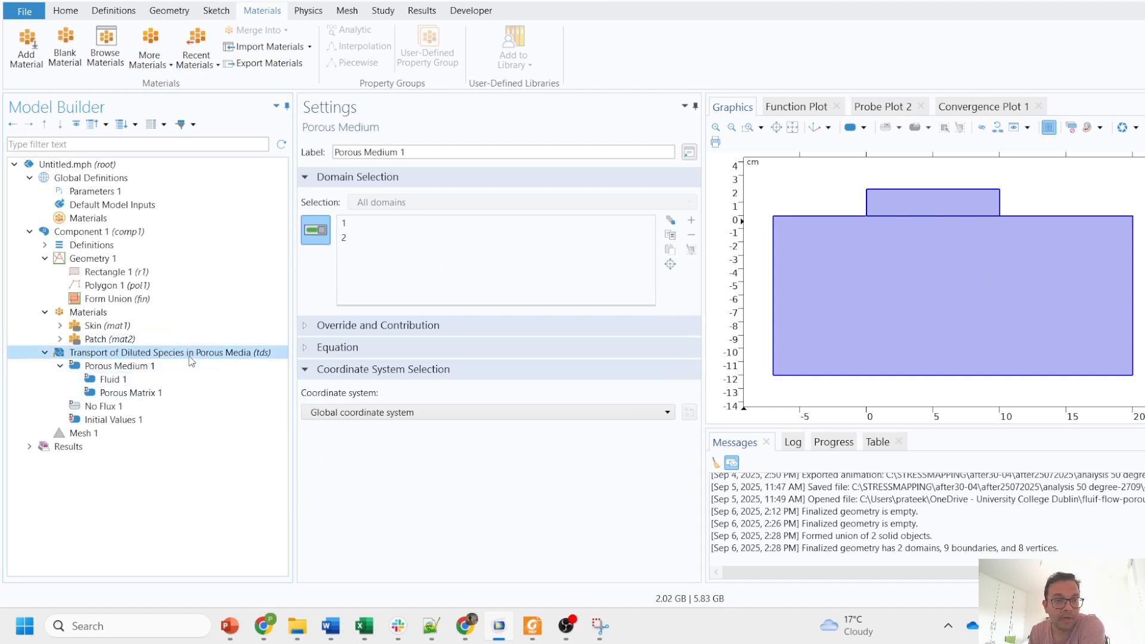
right_click(192, 357)
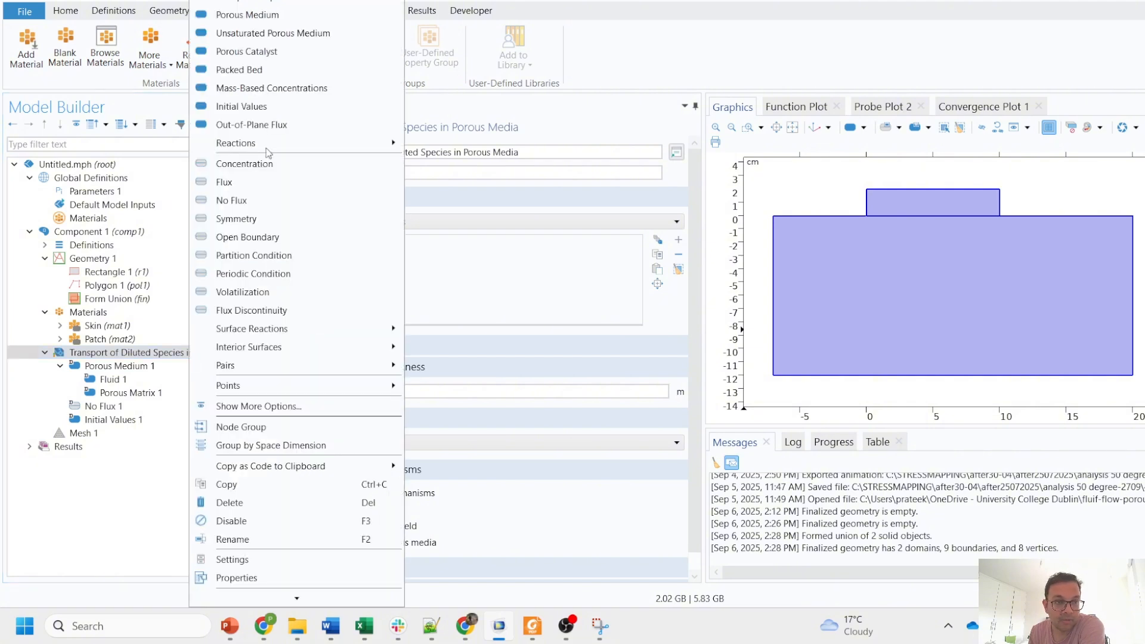
left_click(276, 13)
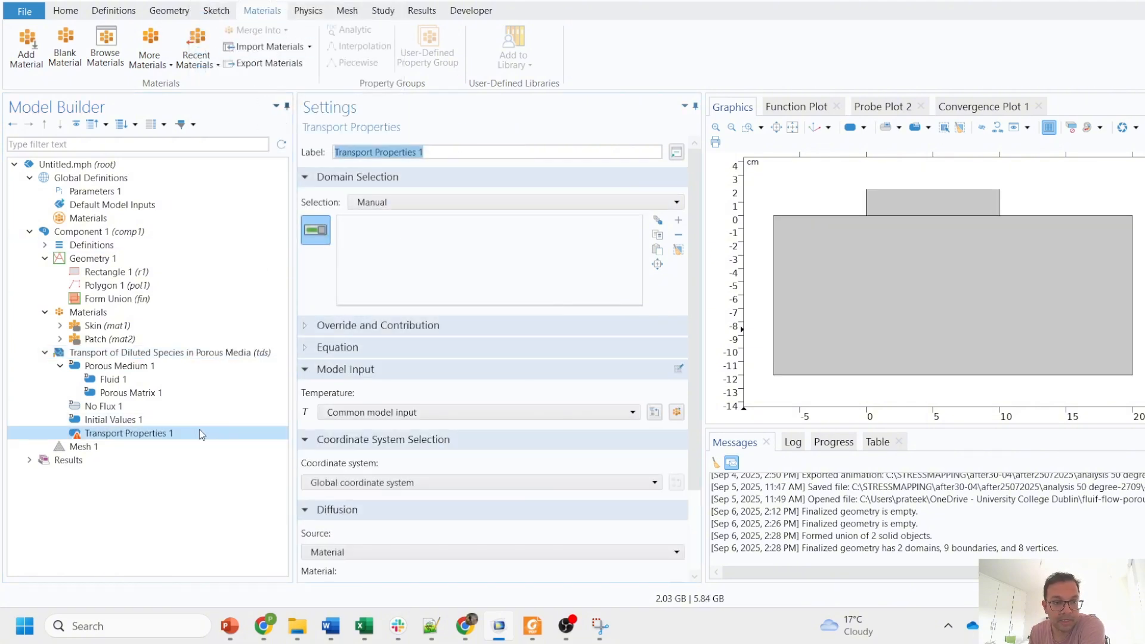
Assign the Transport Properties node to the small upper patch domain and set its diffusion material to Patch (mat2).
left_click(907, 215)
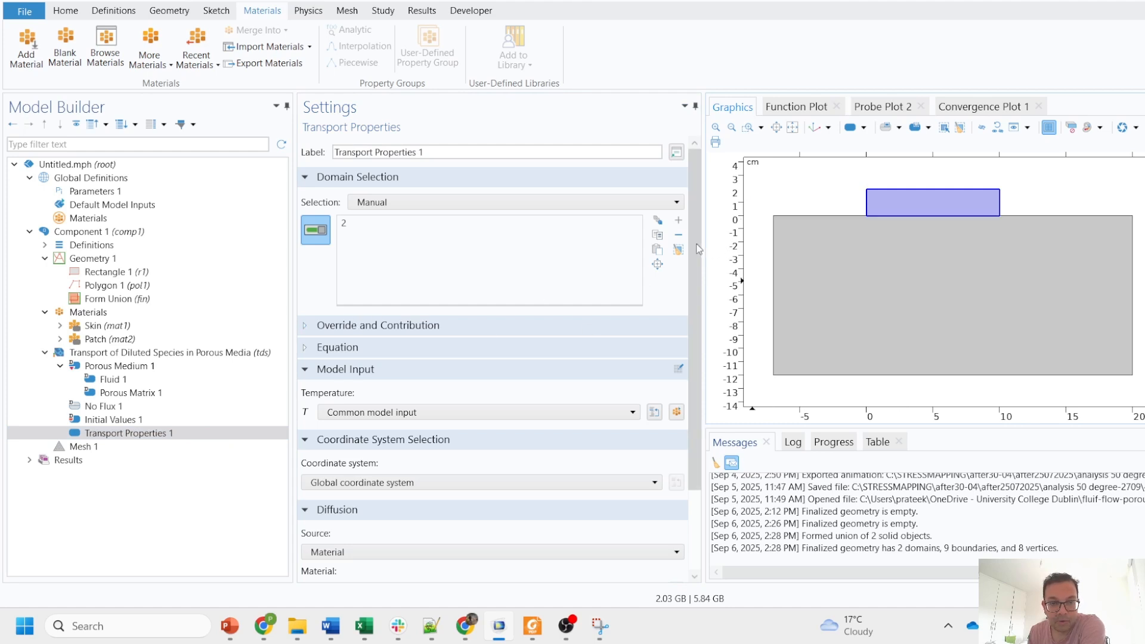
scroll(697, 381, "down", 3)
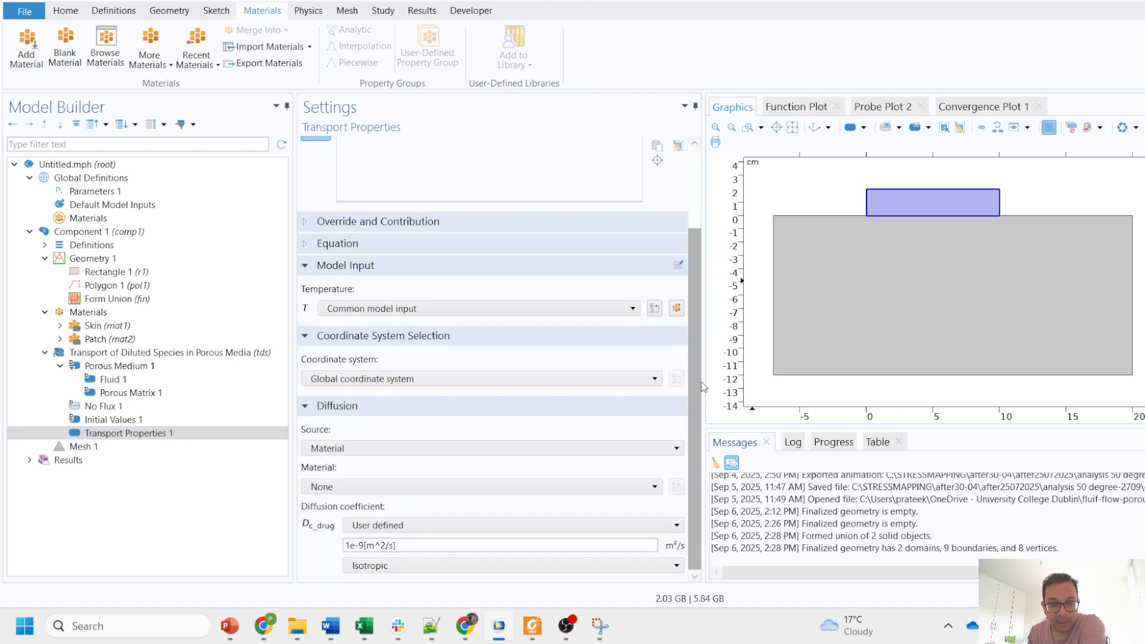
left_click(632, 447)
left_click(632, 447)
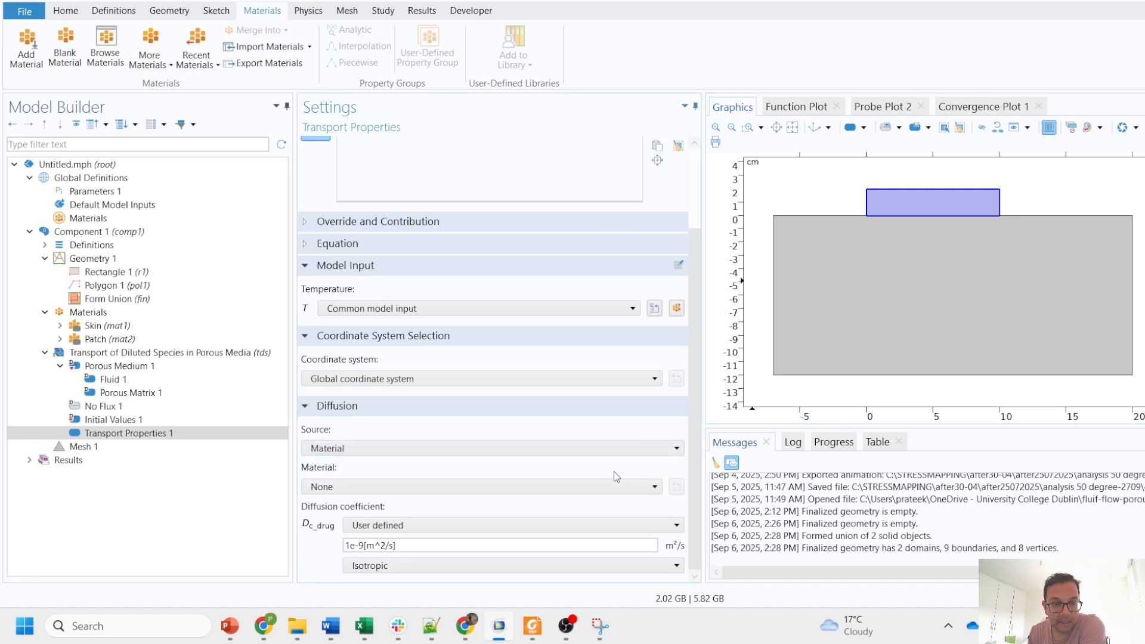
left_click(607, 487)
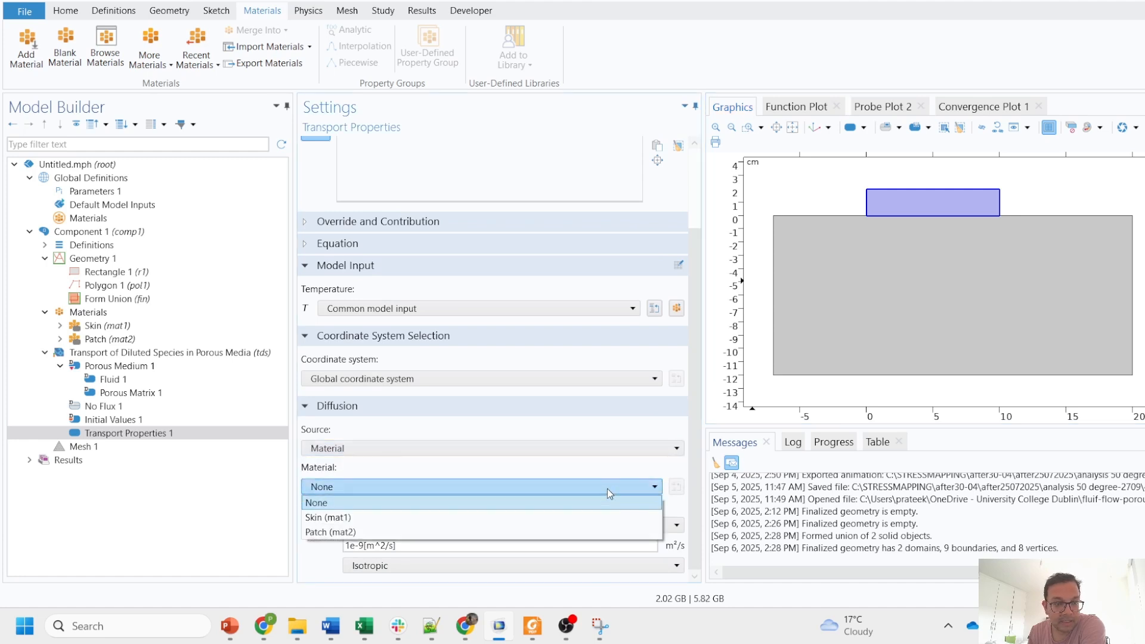
left_click(469, 536)
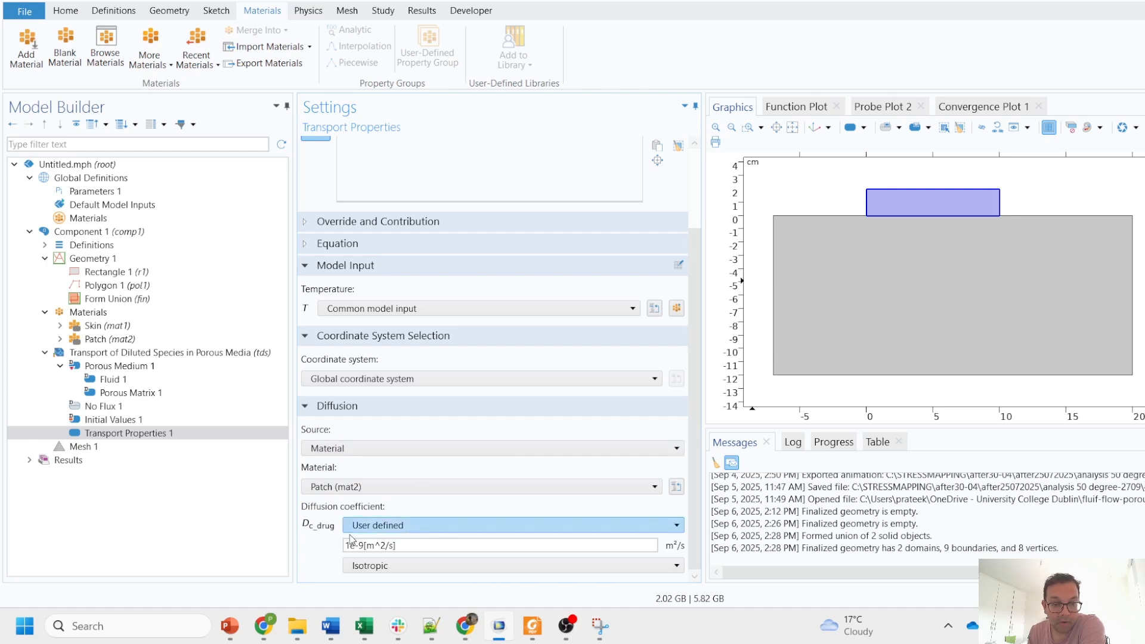
left_click(372, 542)
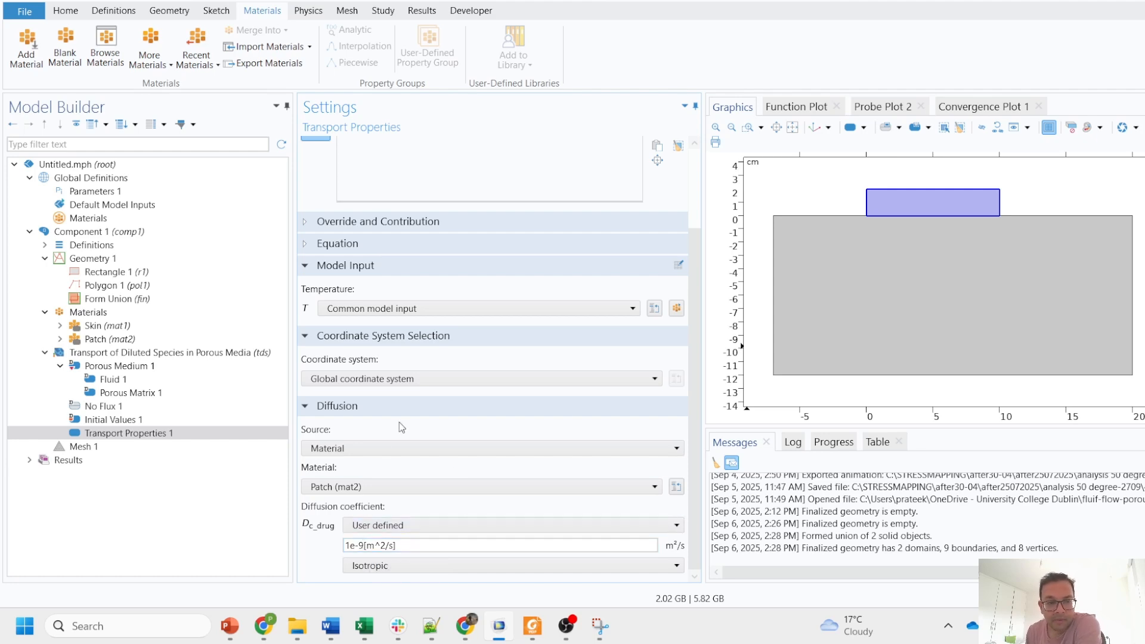
Switch to Chrome, open the author's own Google Scholar profile in a new tab and look through its publications on microneedle modelling.
left_click(461, 637)
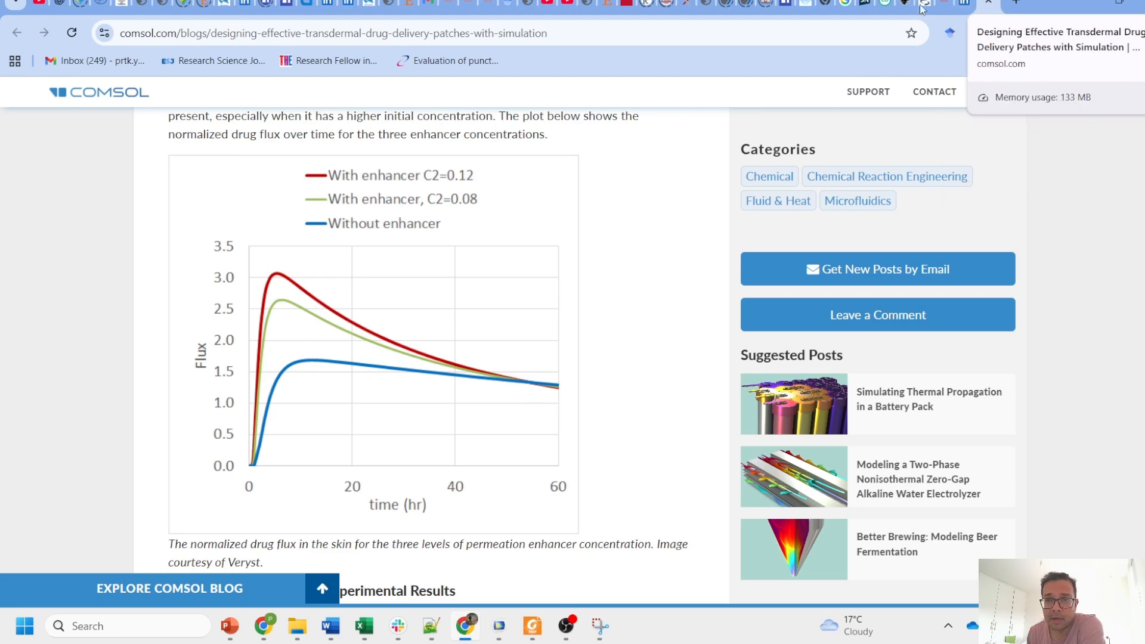
left_click(1016, 2)
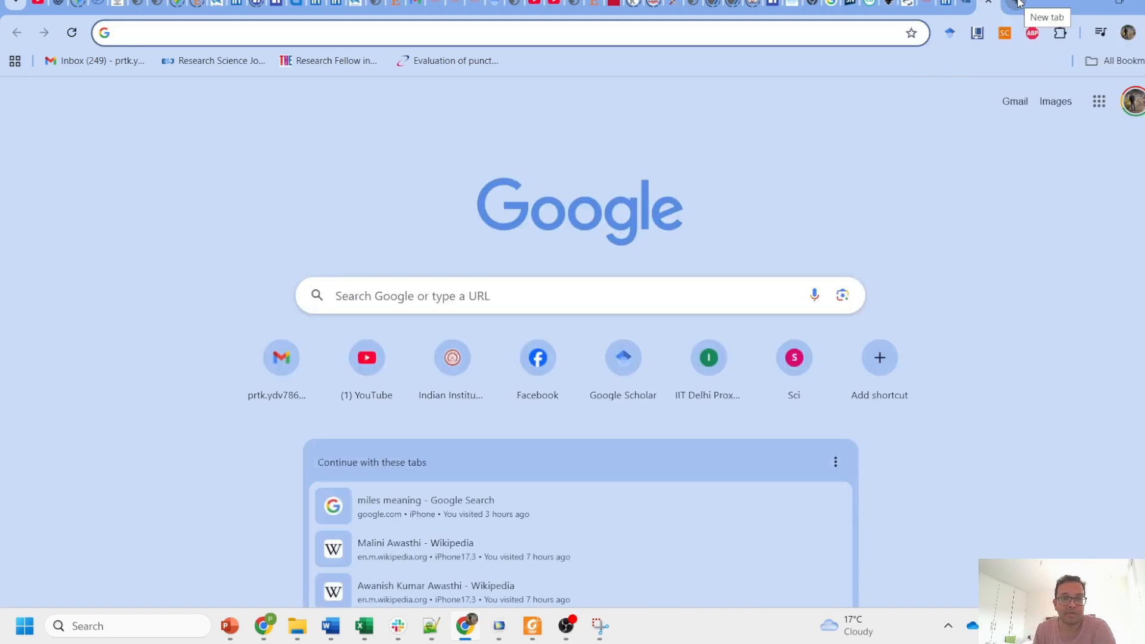
type("google")
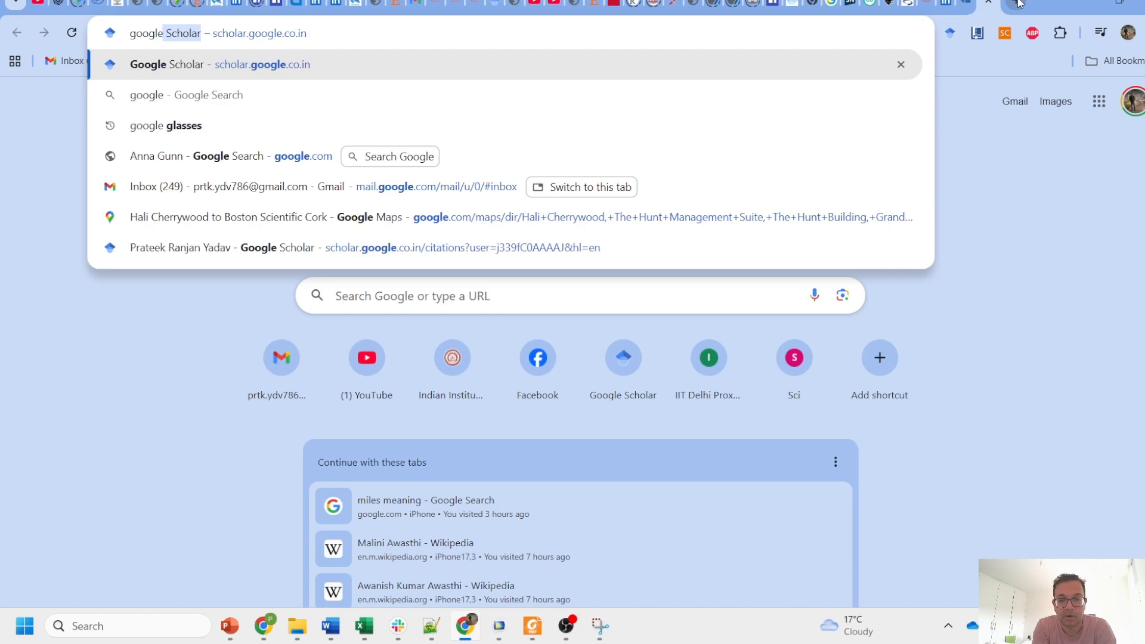
key("Return")
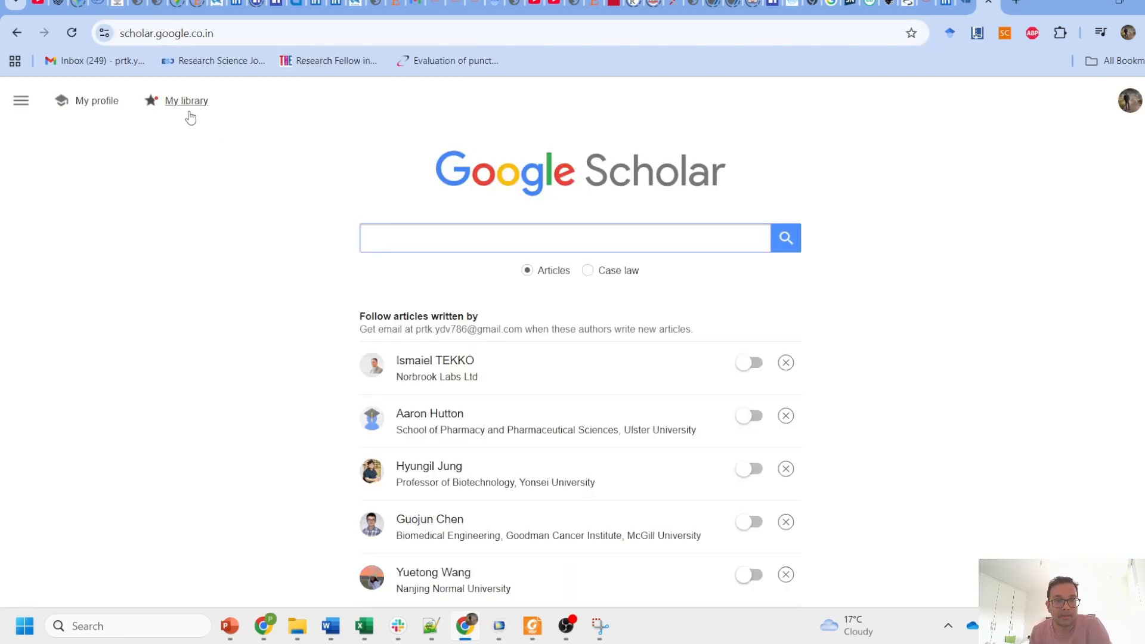
left_click(90, 101)
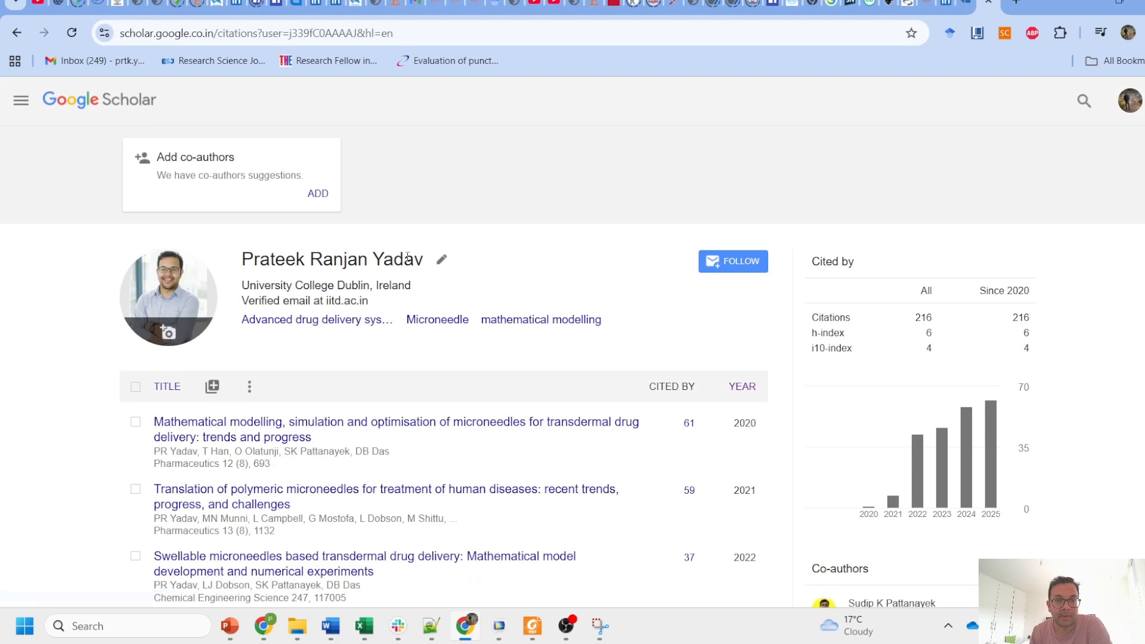
scroll(588, 217, "down", 3)
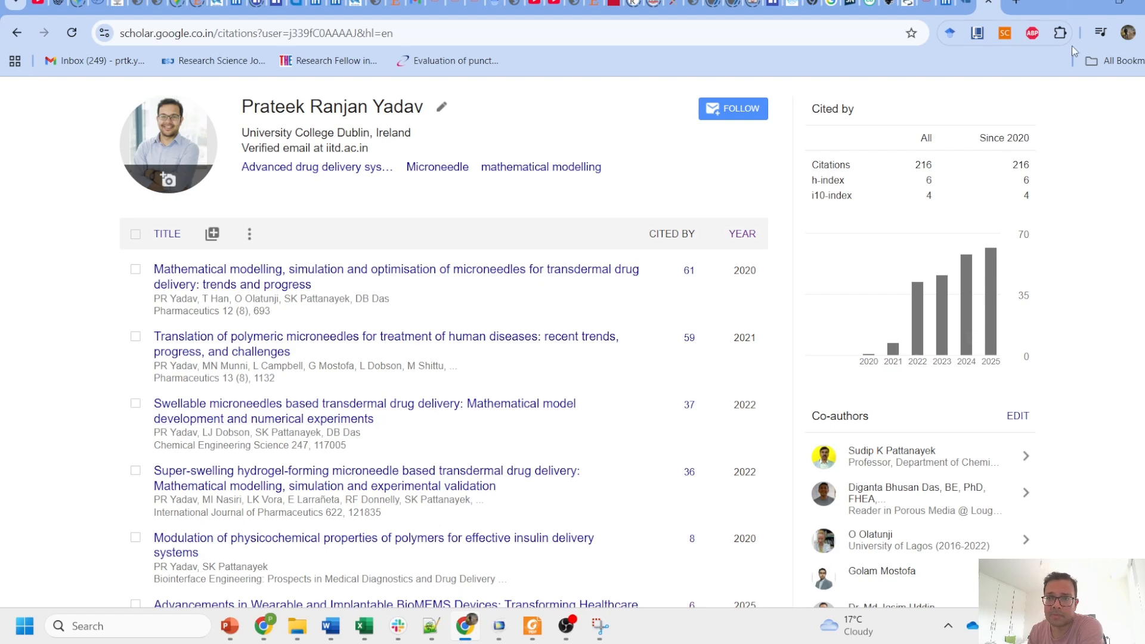
key("alt+Tab")
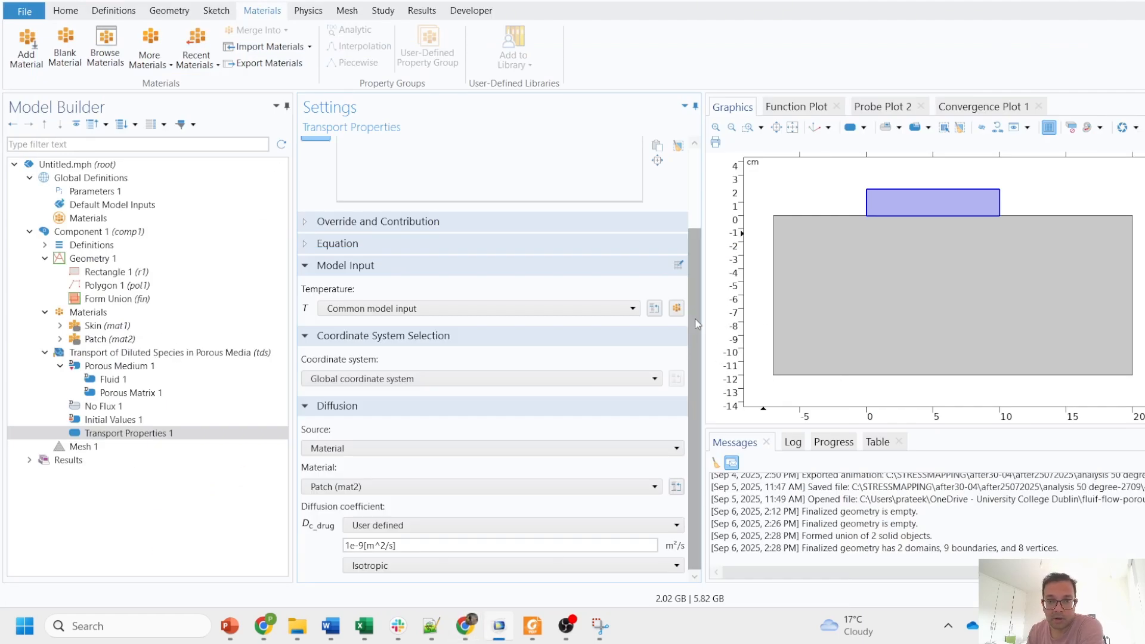
Set the patch's c_drug diffusion coefficient in Transport Properties to 1e-10[m^2/s], keeping it Isotropic.
left_click_drag(695, 319, 694, 345)
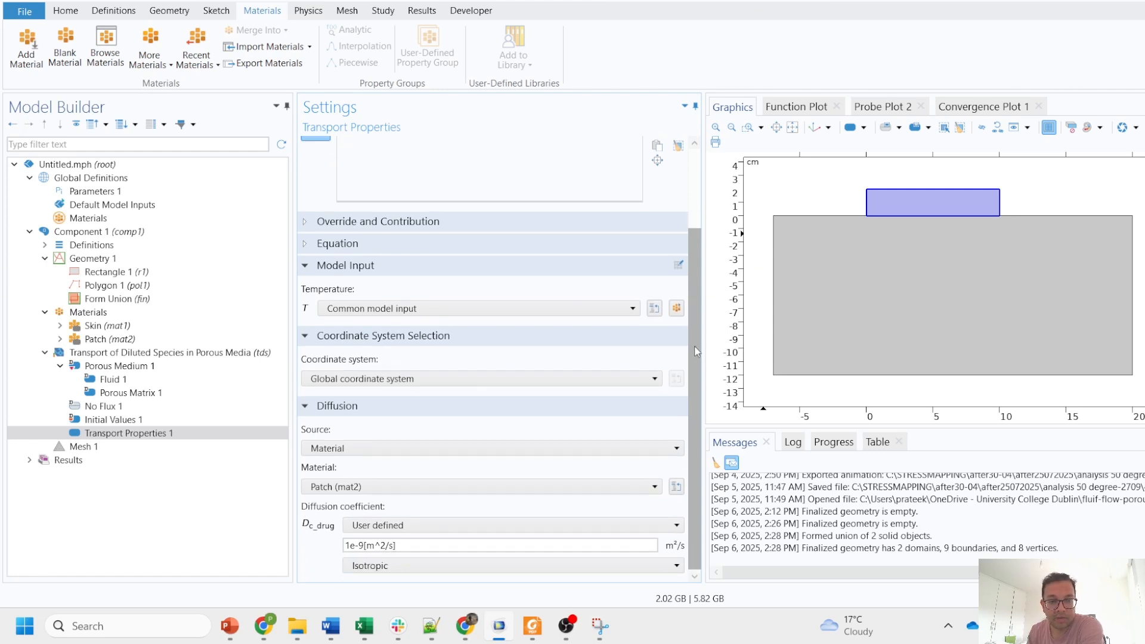
left_click(360, 545)
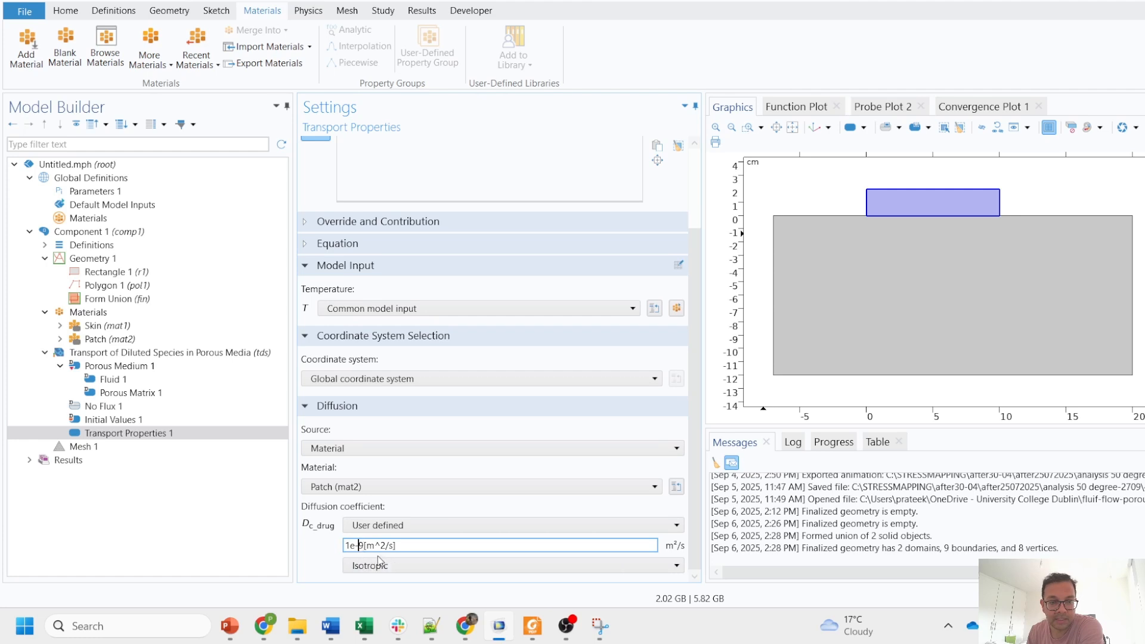
key("BackSpace")
type("10")
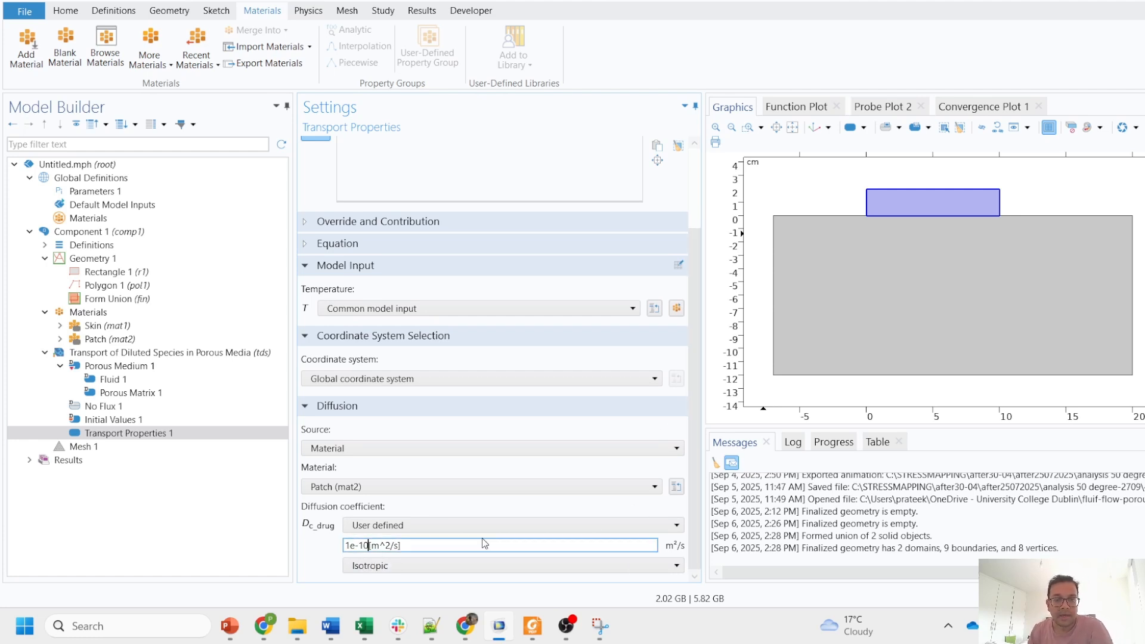
left_click(477, 569)
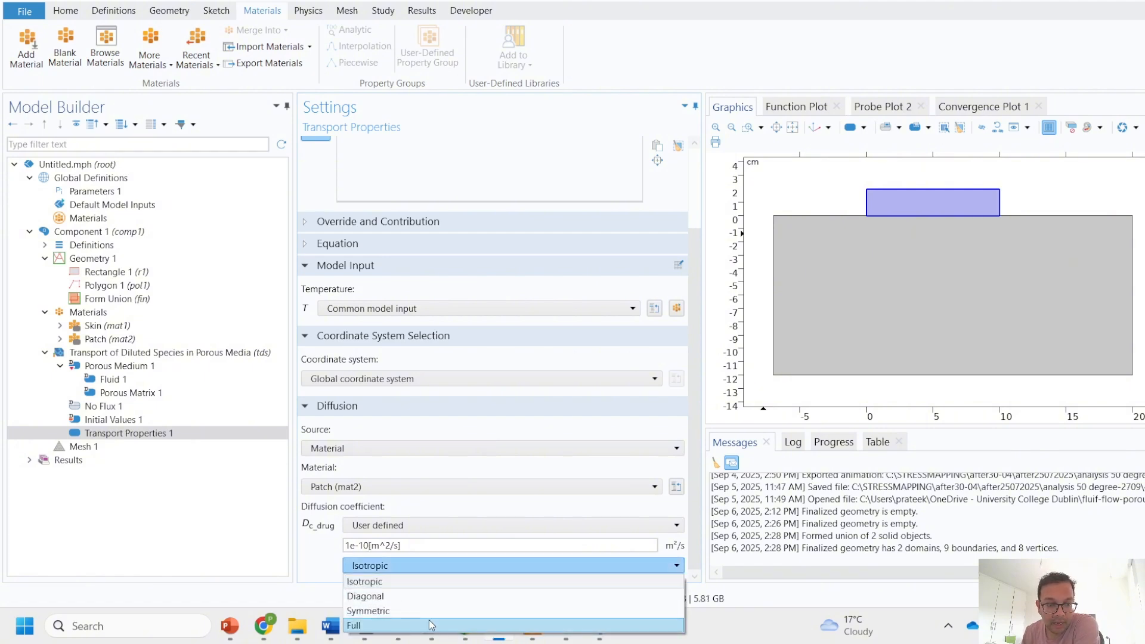
left_click(429, 568)
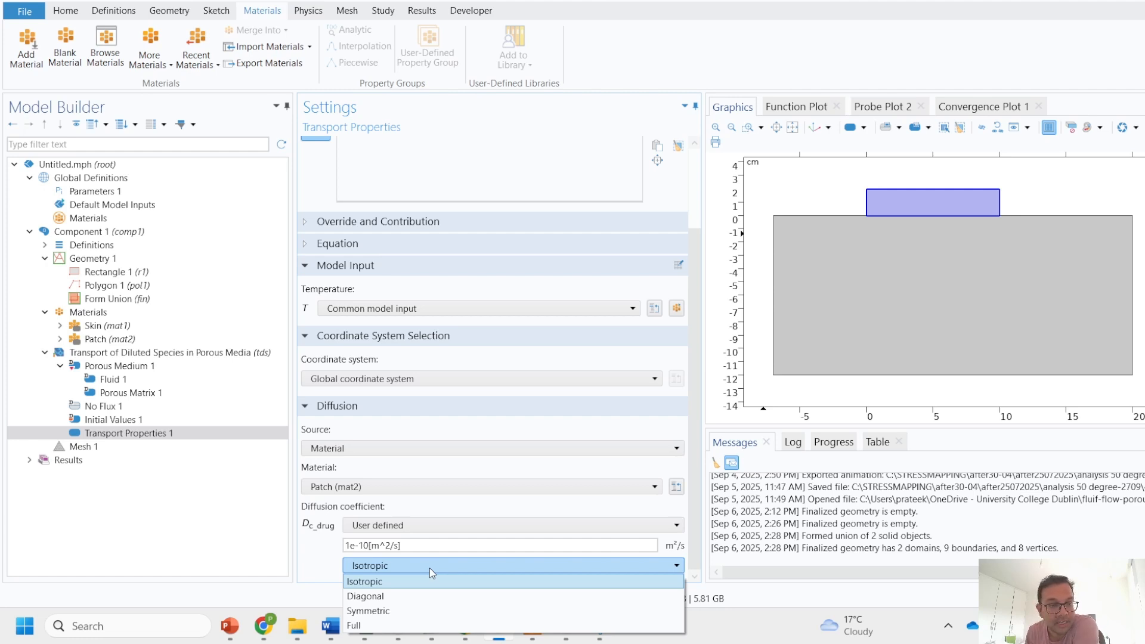
left_click(429, 567)
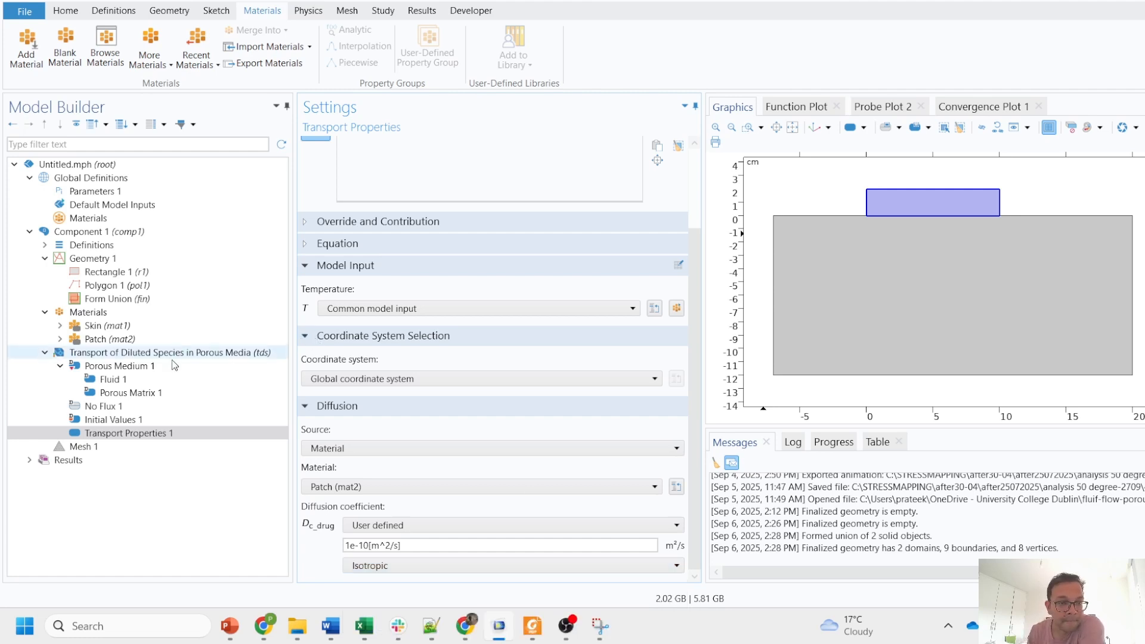
Search the material library for water and add H2O (water) [liquid] to the component.
left_click(120, 365)
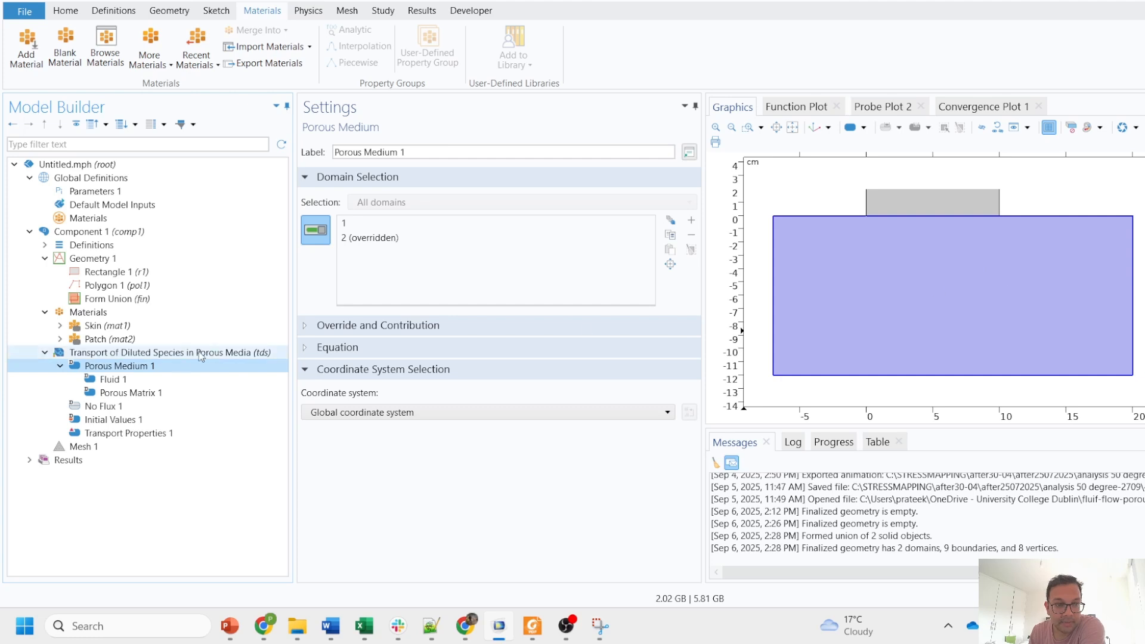
left_click(127, 381)
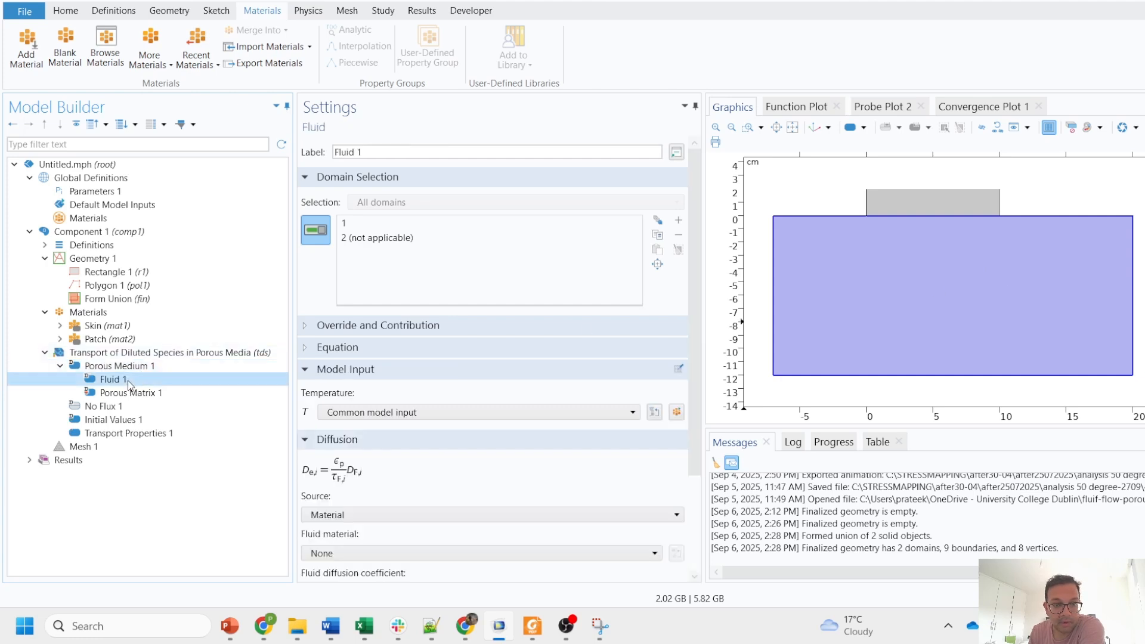
left_click_drag(697, 316, 701, 446)
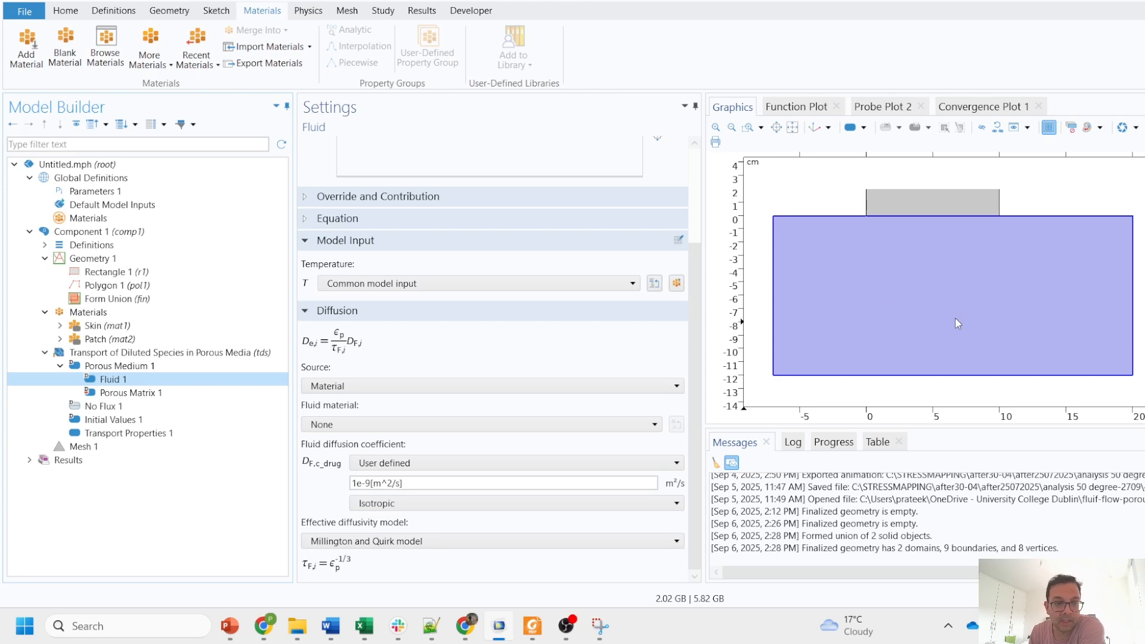
left_click(113, 313)
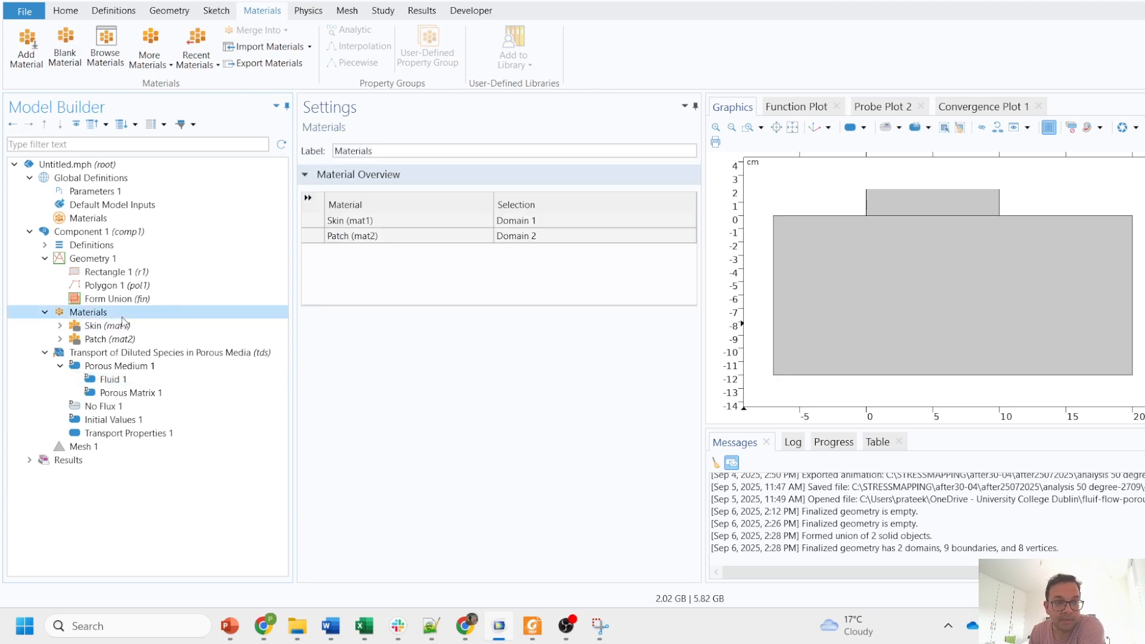
left_click(27, 51)
type("w")
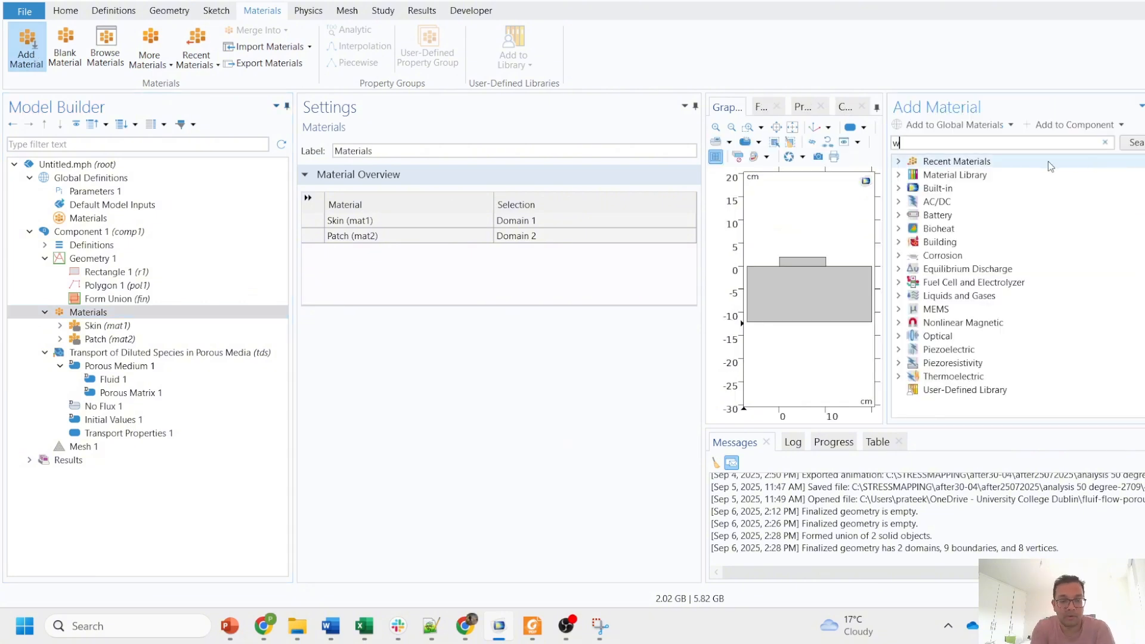
type("ater")
key("Return")
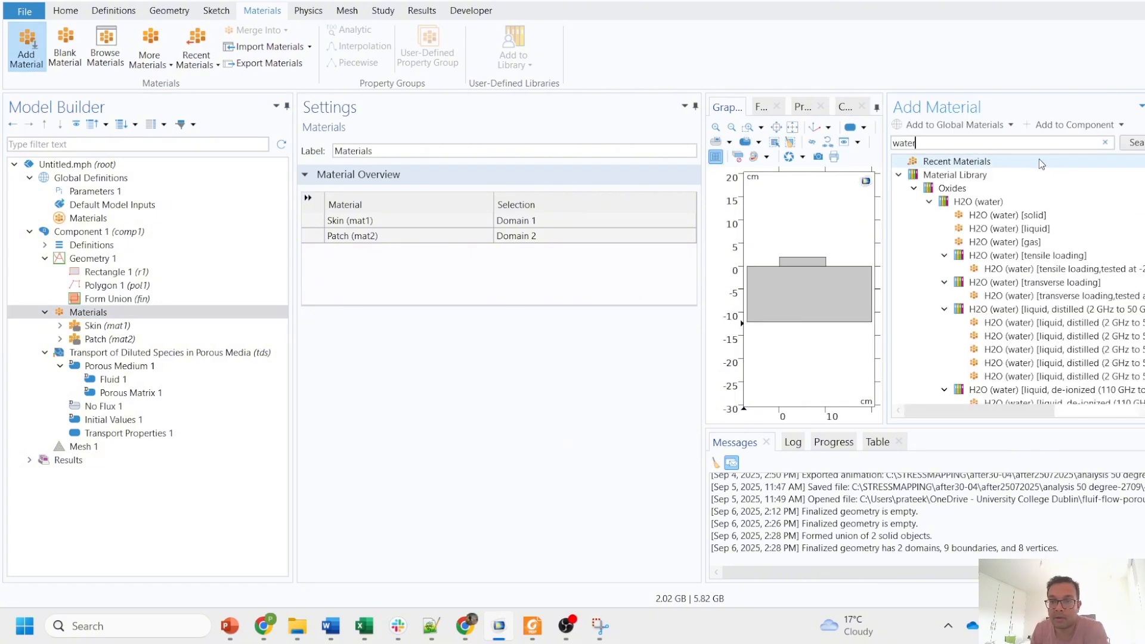
double_click(1041, 230)
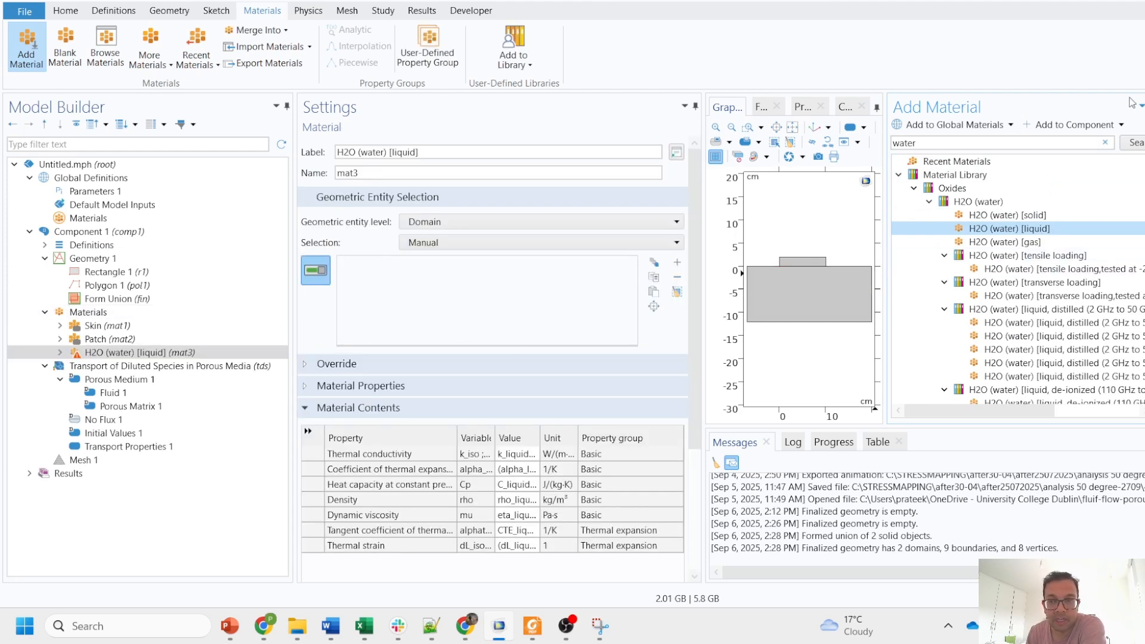
left_click(26, 54)
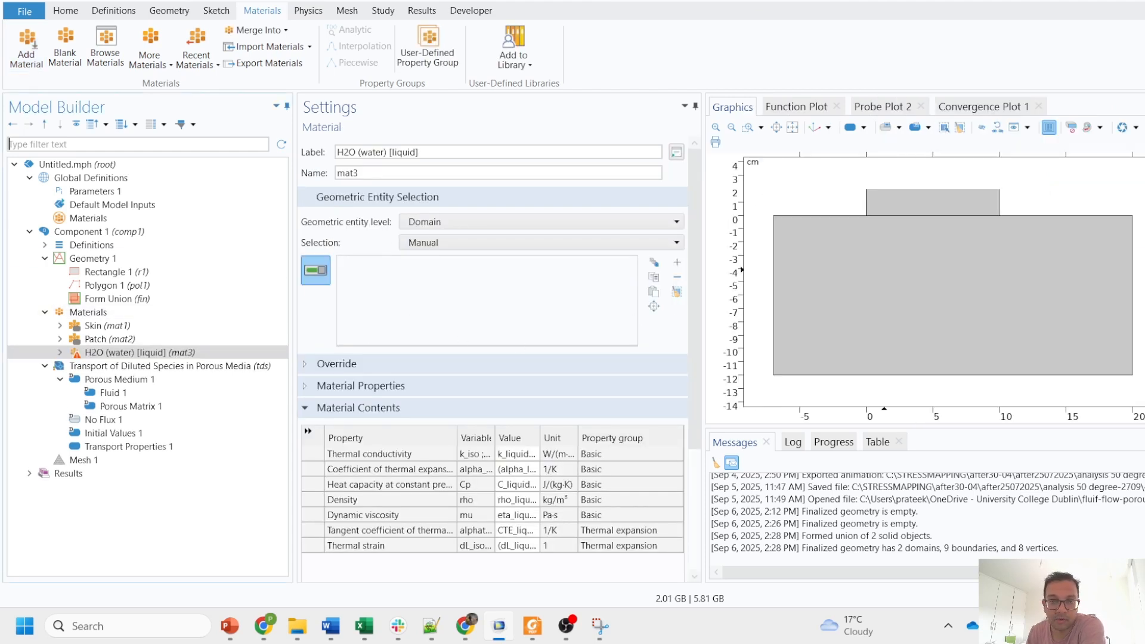
In the porous medium's Fluid node, set the fluid material to H2O (water) [liquid] and the c_drug diffusion coefficient to 1e-13[m^2/s].
left_click(141, 396)
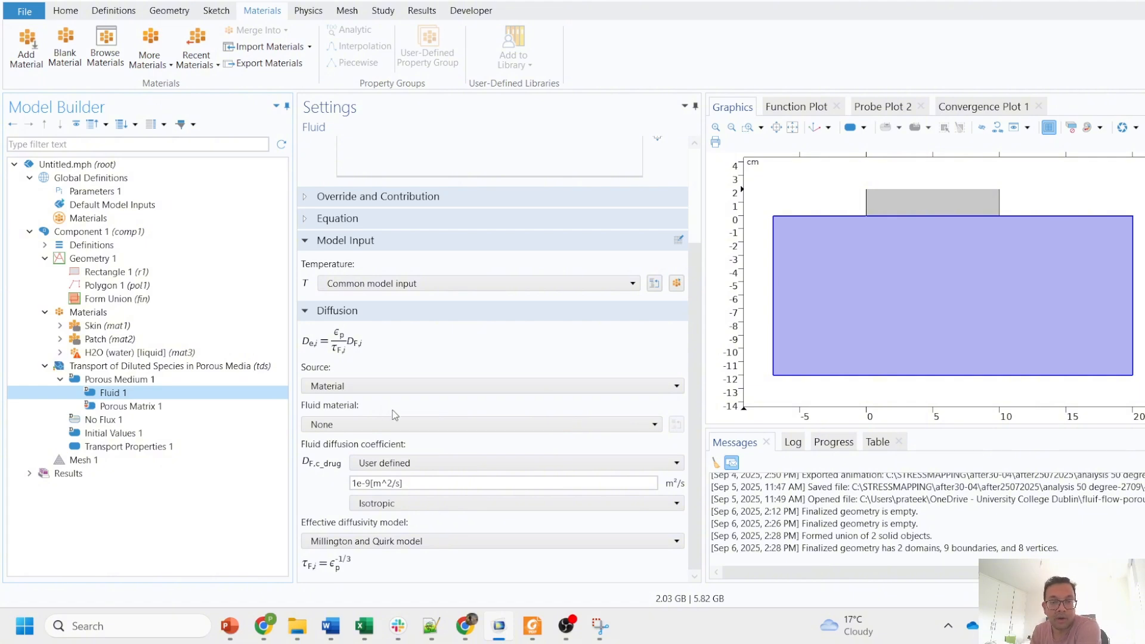
left_click(421, 426)
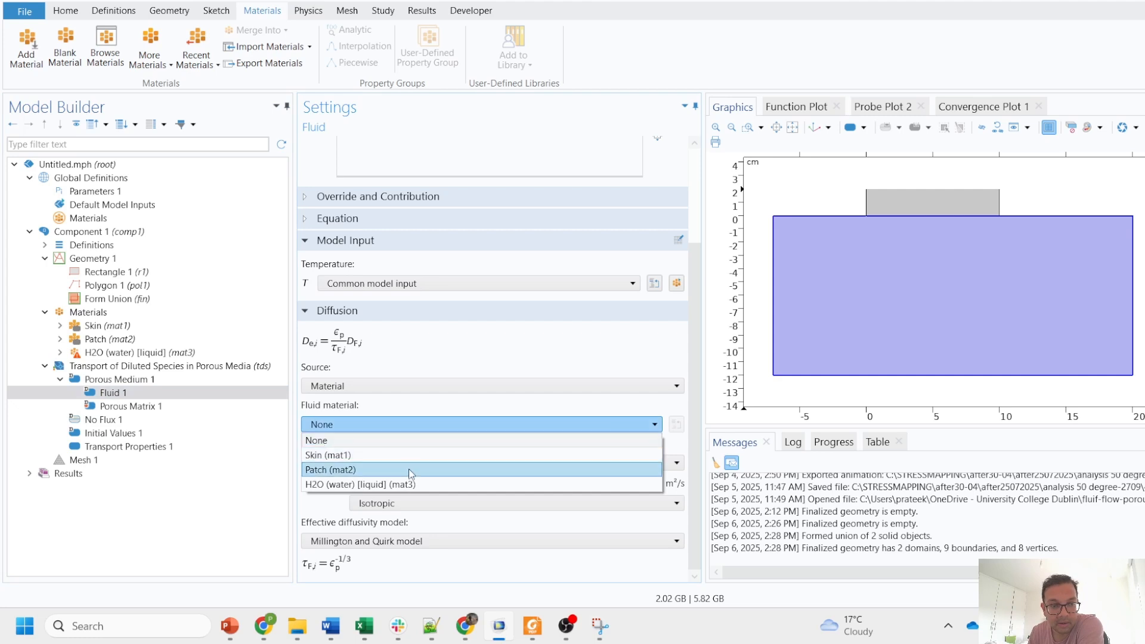
left_click(407, 484)
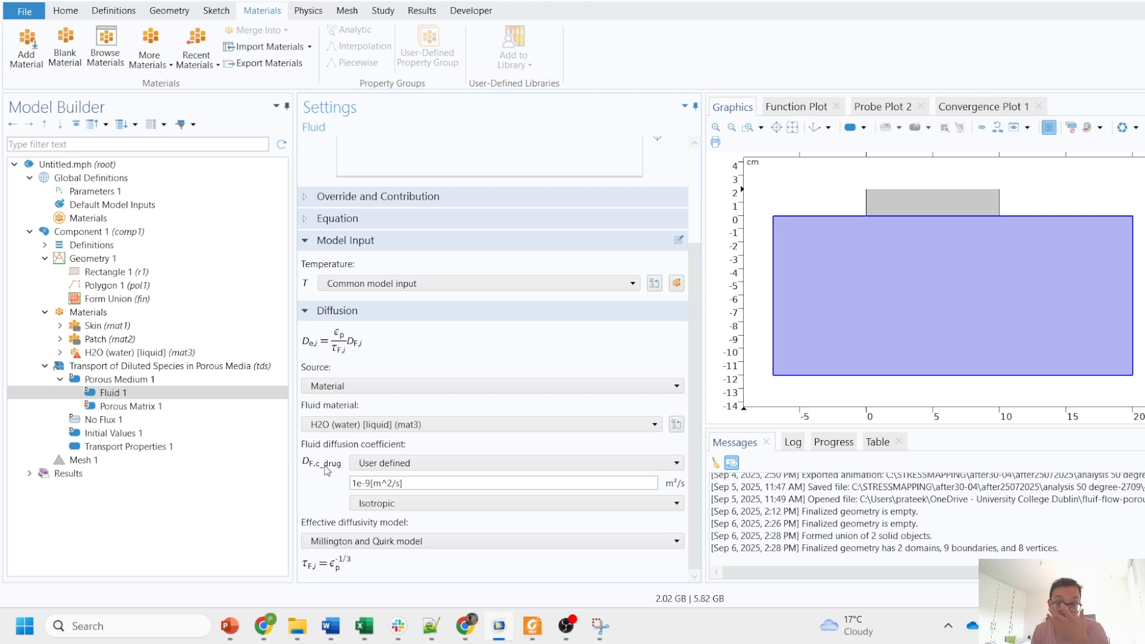
left_click(384, 482)
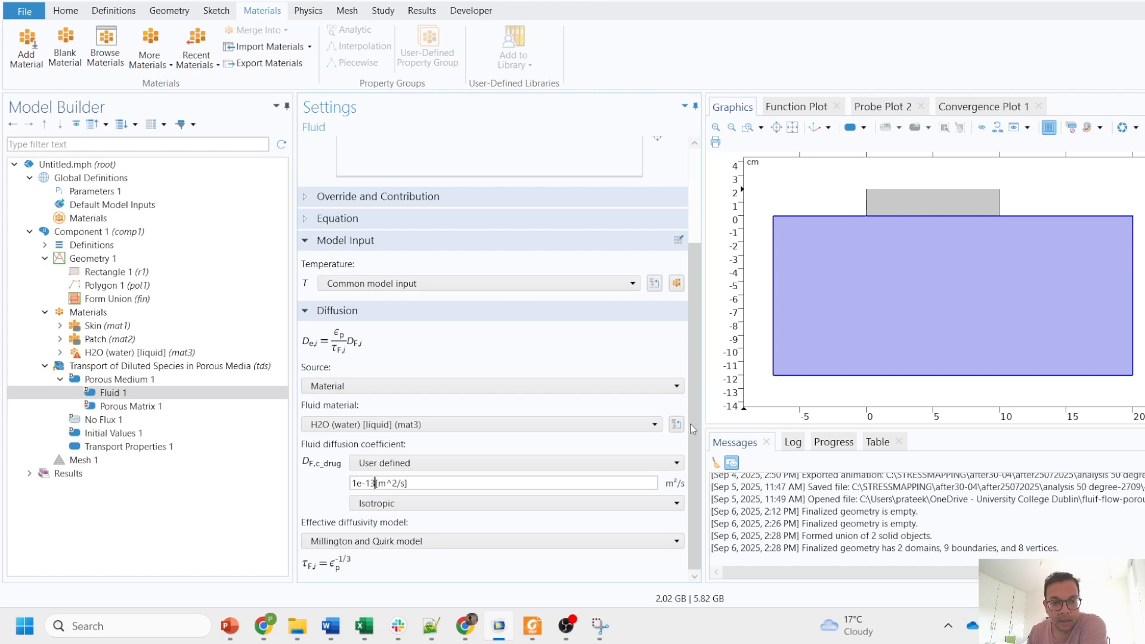
left_click(428, 539)
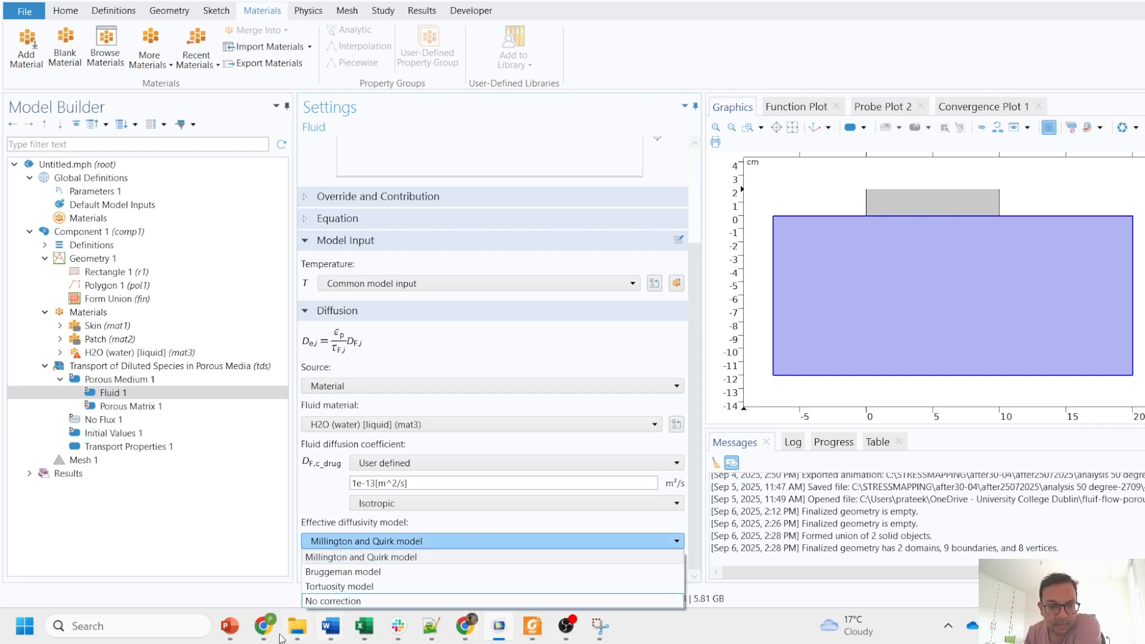
Switch to the PowerPoint presentation and draw a winding vertical scribble on the Transport of Dilute Species in Porous Media slide.
left_click(230, 626)
left_click(226, 573)
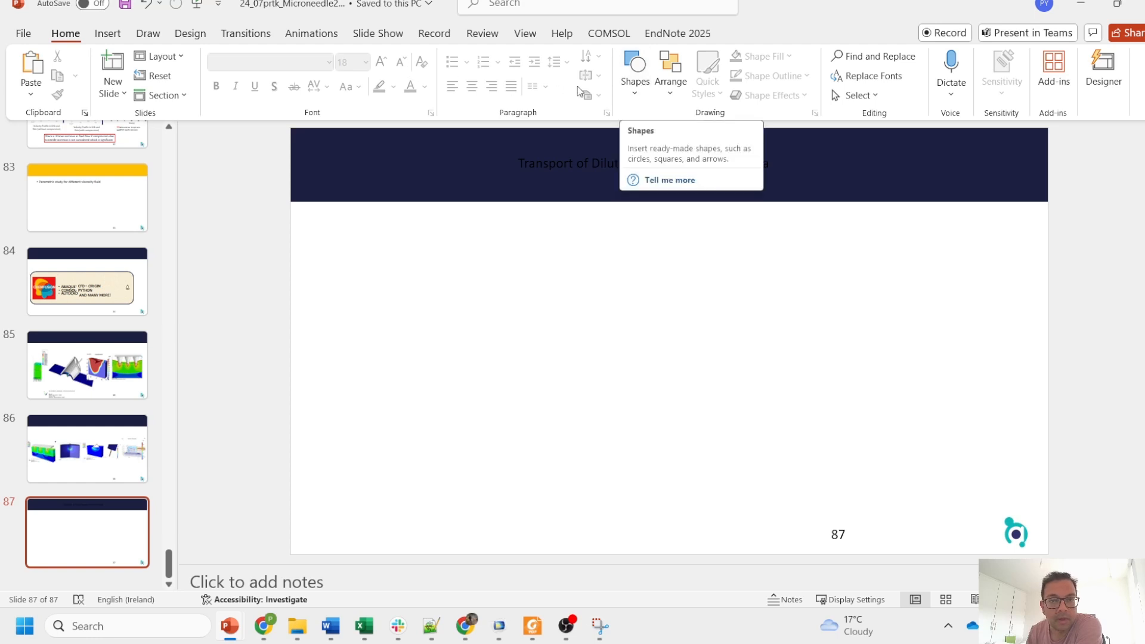
left_click(634, 92)
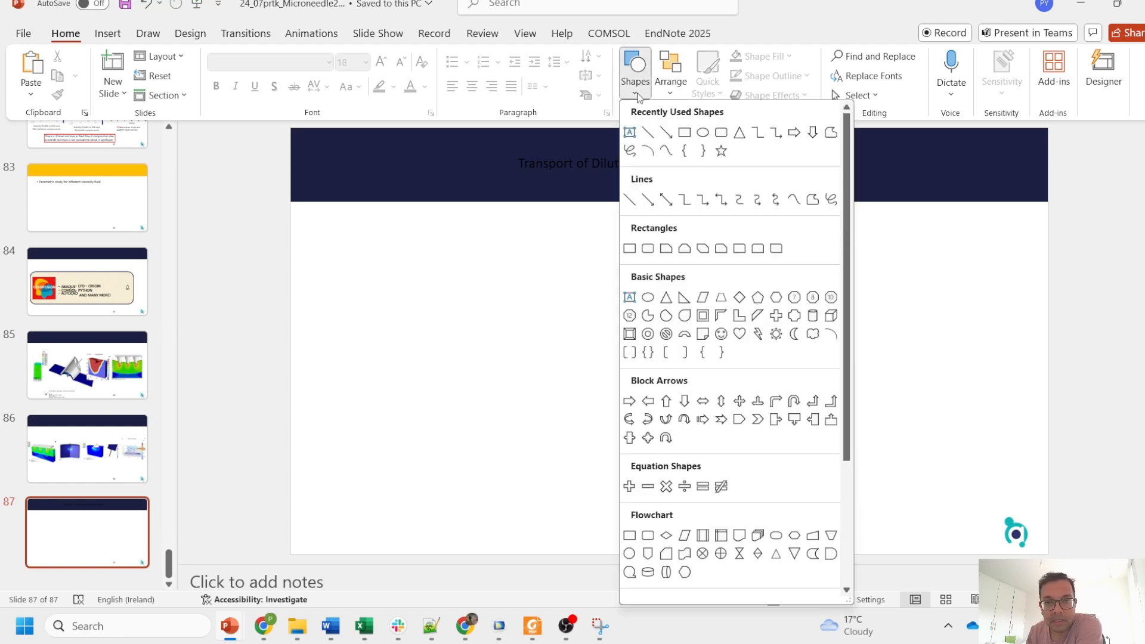
left_click(630, 150)
mouse_move(556, 273)
left_mouse_down()
mouse_move(525, 389)
mouse_move(578, 464)
mouse_move(545, 503)
left_mouse_up()
left_click(690, 311)
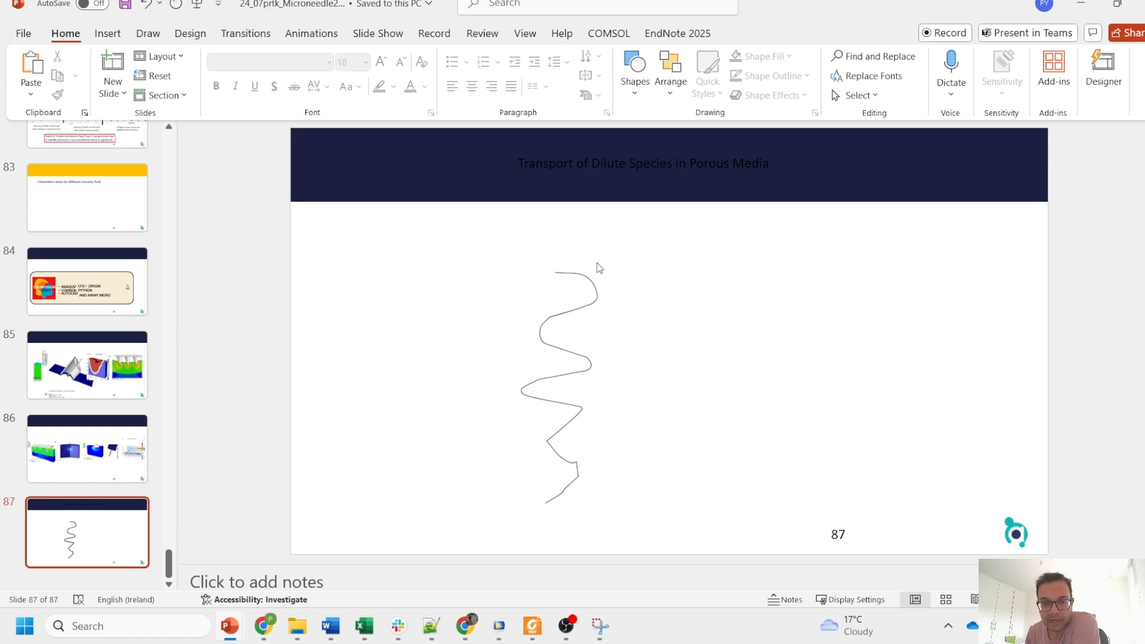
Switch back to COMSOL and compare the Bruggeman effective diffusivity model with Millington and Quirk in the Fluid node, keeping Millington and Quirk.
left_click(1080, 8)
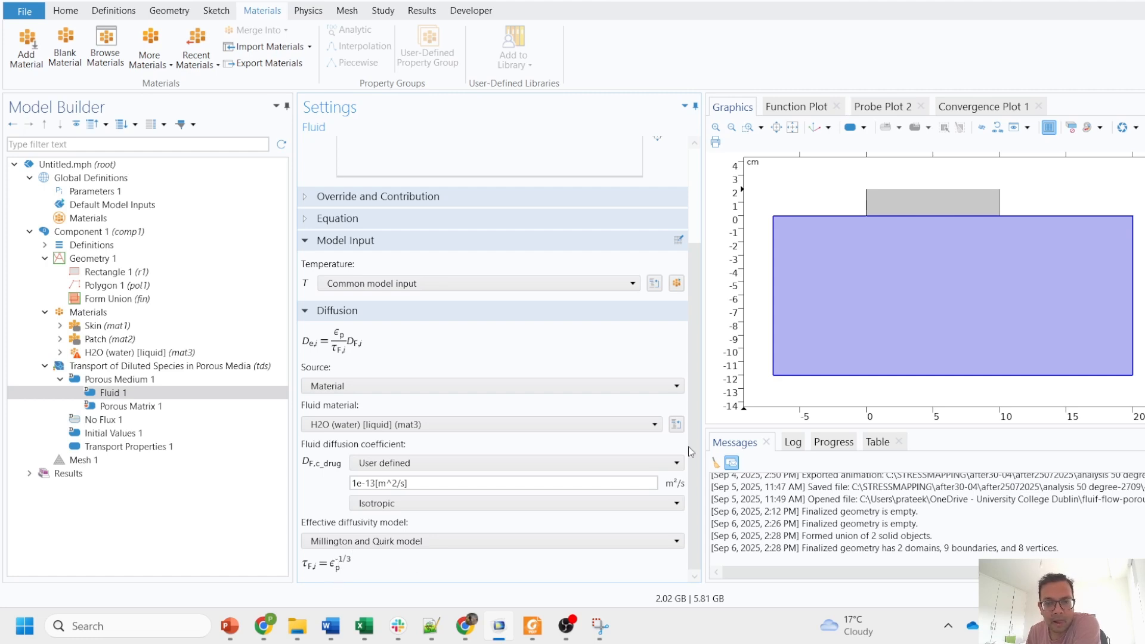
left_click(420, 541)
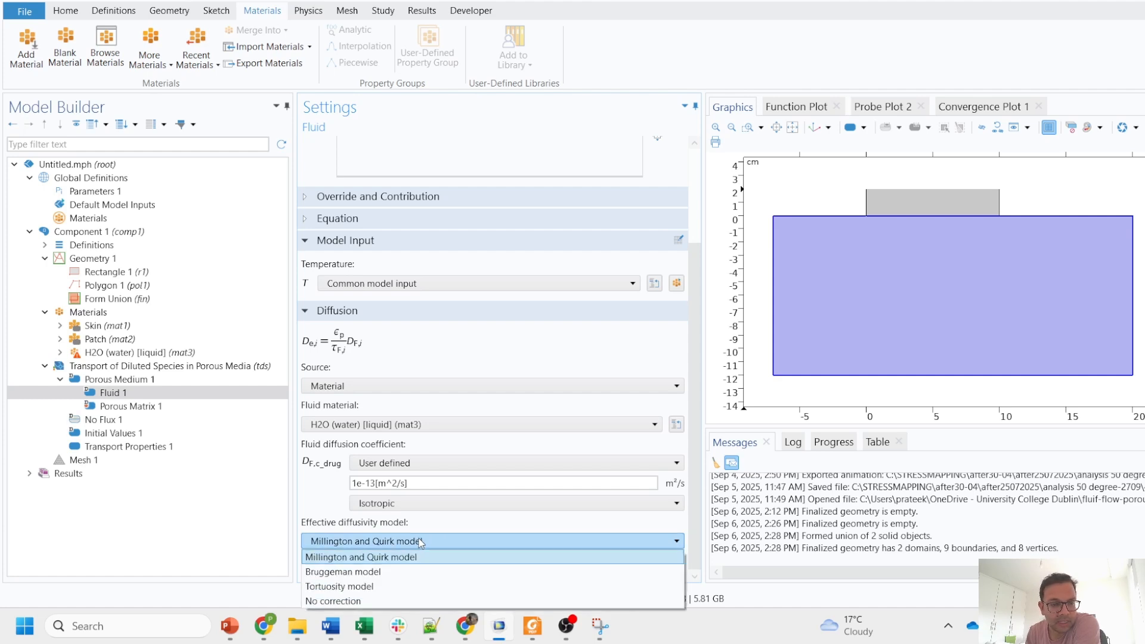
left_click(393, 572)
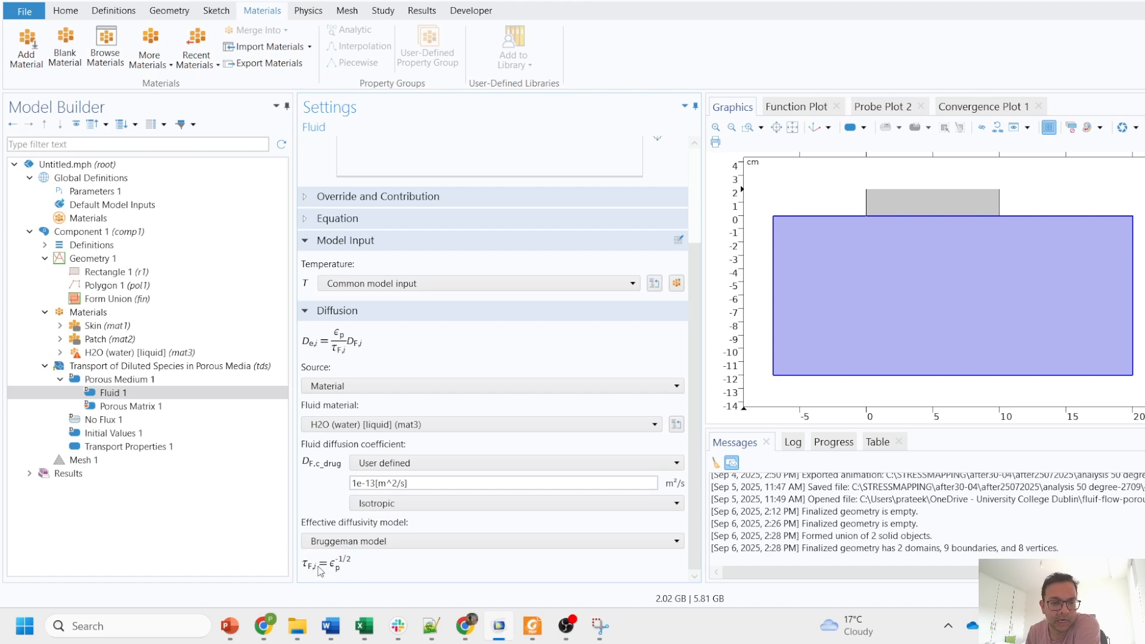
left_click(387, 541)
left_click(461, 554)
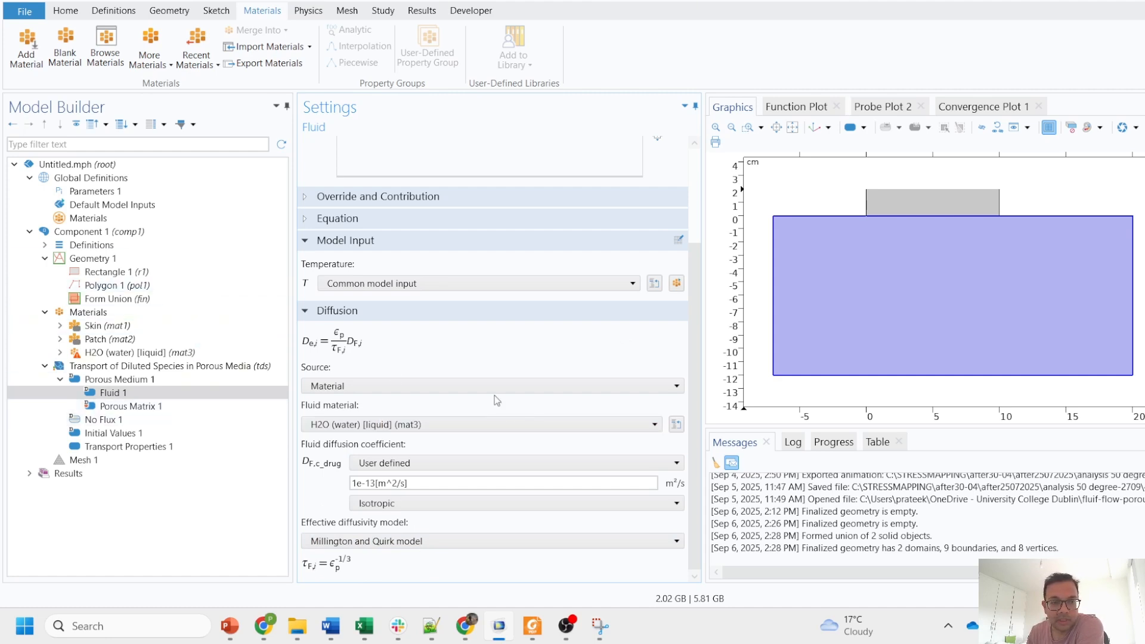
Review the Porous Matrix porosity source, the No Flux boundaries and the default Initial Values of the porous media physics.
left_click(158, 407)
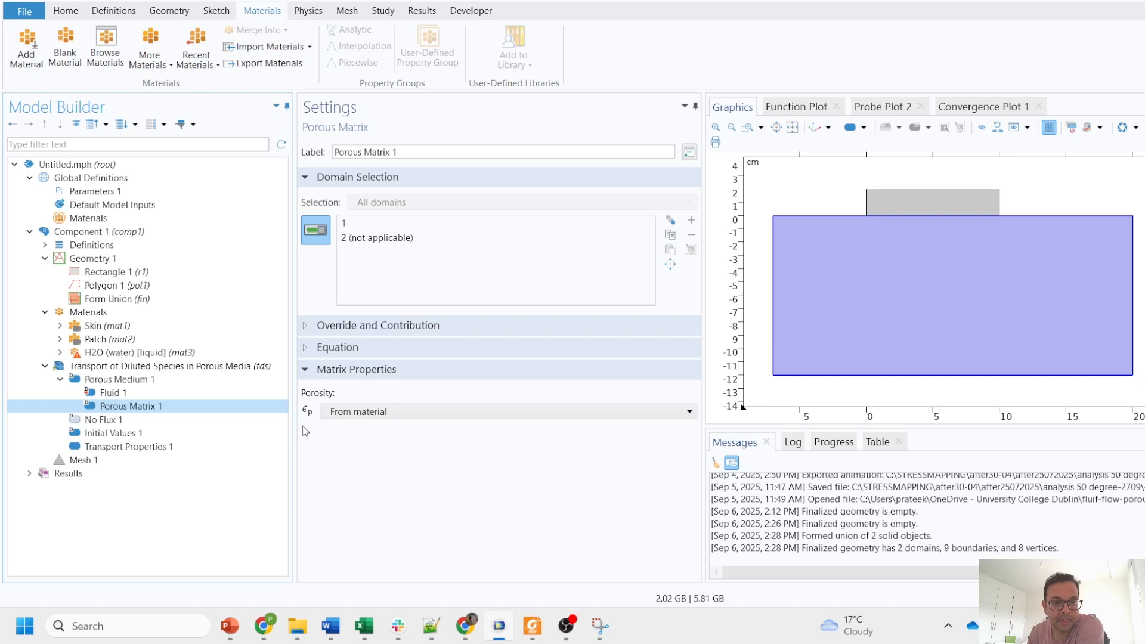
left_click(131, 327)
left_click(143, 406)
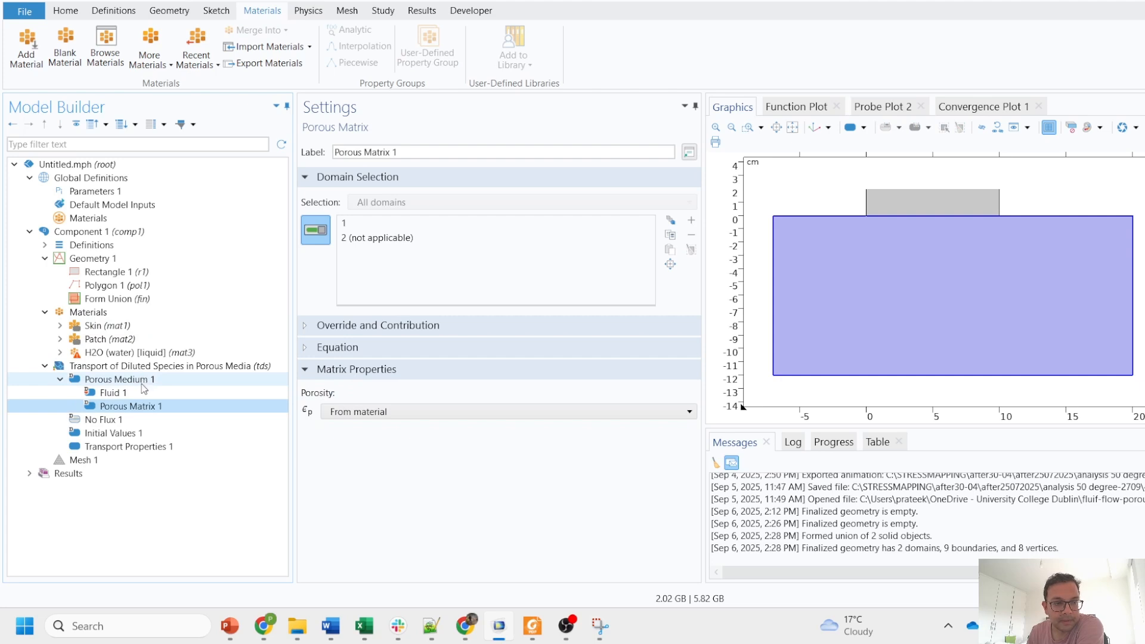
left_click(127, 420)
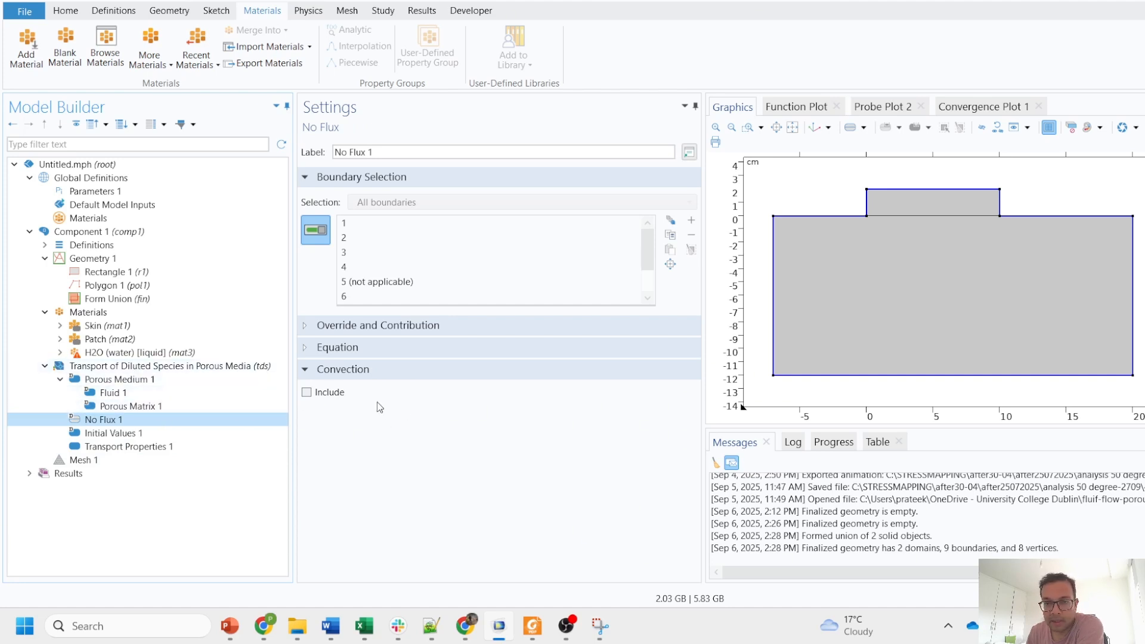
left_click(143, 438)
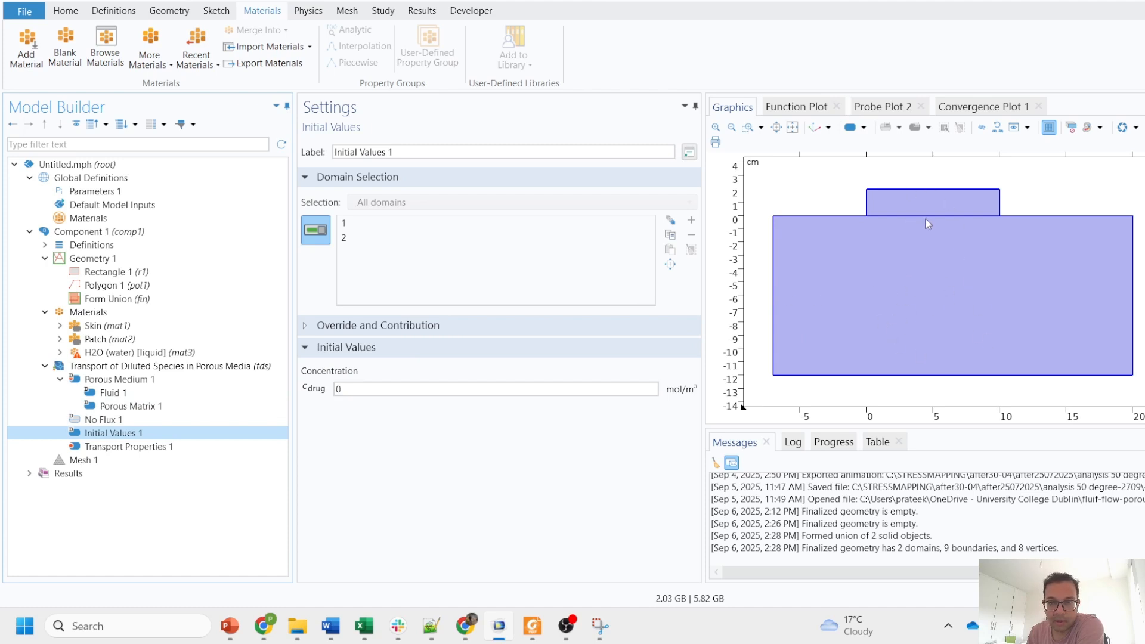
Add a second Initial Values node on the patch domain with a c_drug concentration of 50 mol/m³ and check the default initial values.
right_click(138, 366)
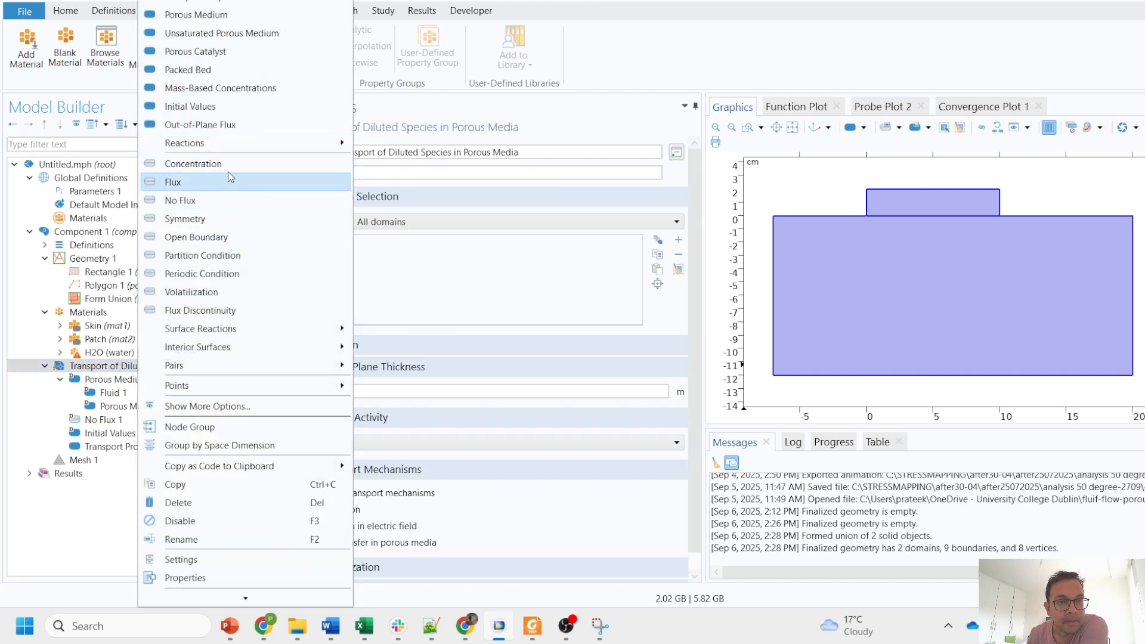
left_click(226, 108)
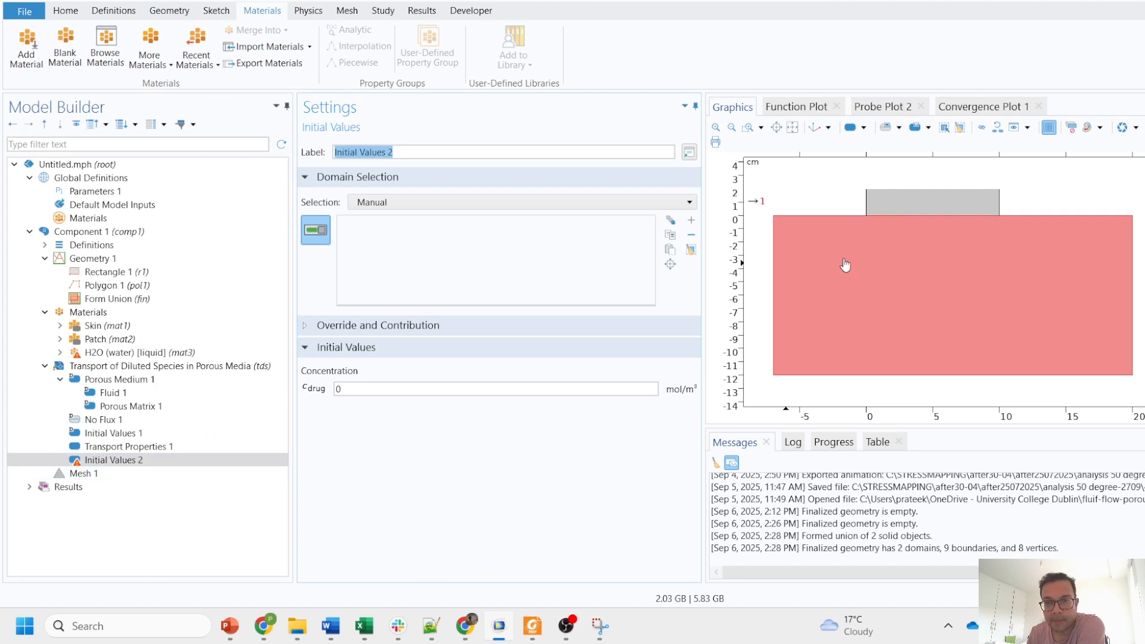
left_click(932, 202)
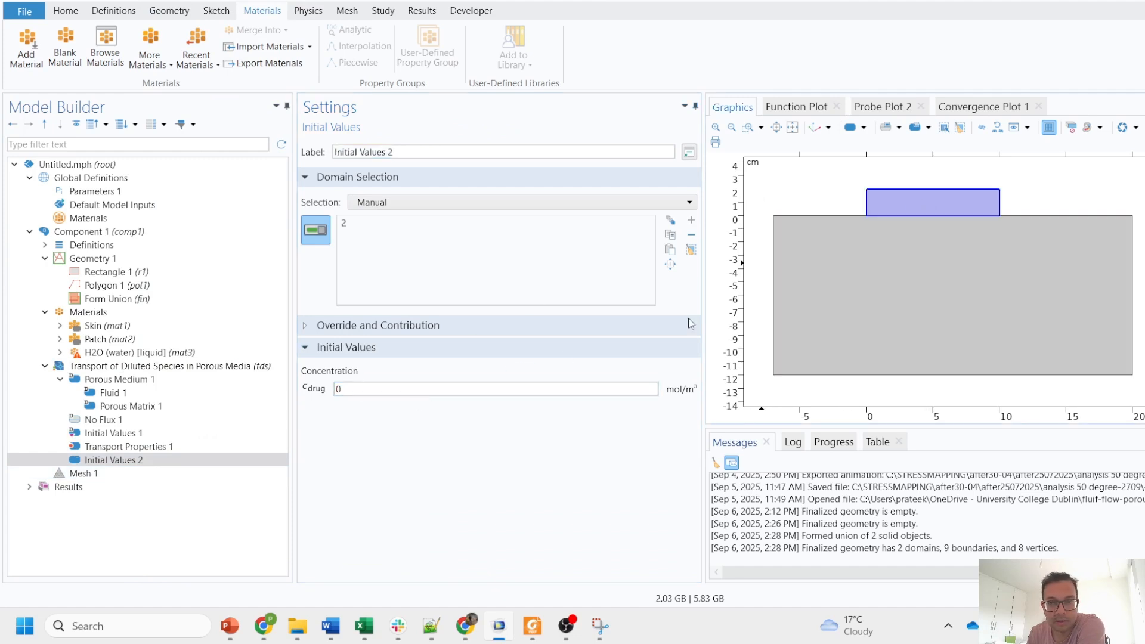
left_click(337, 391)
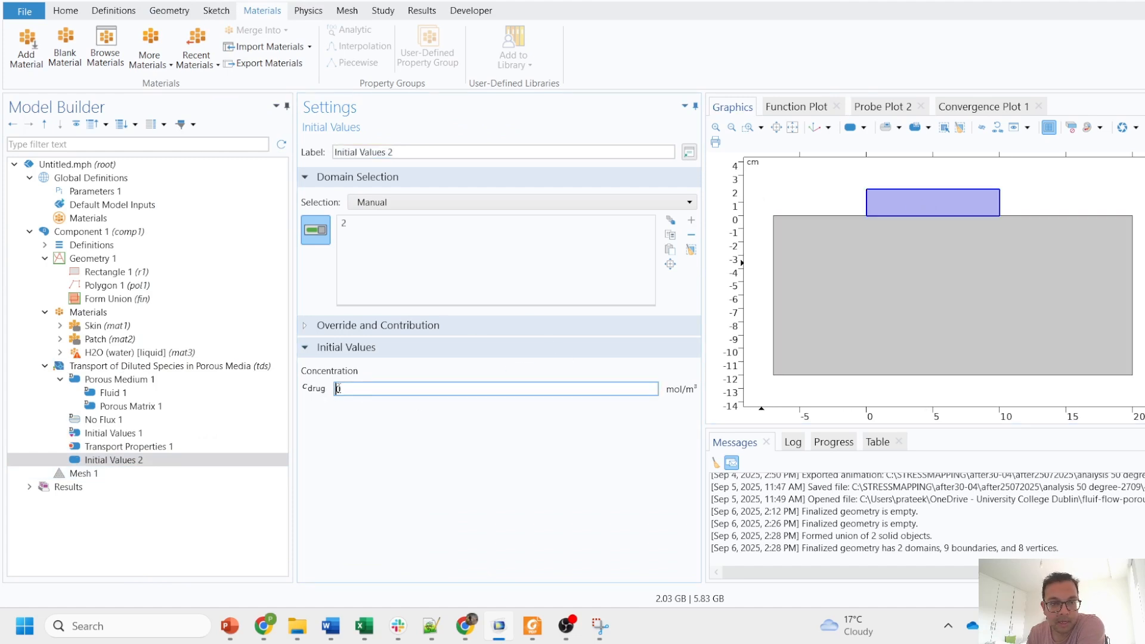
type("5")
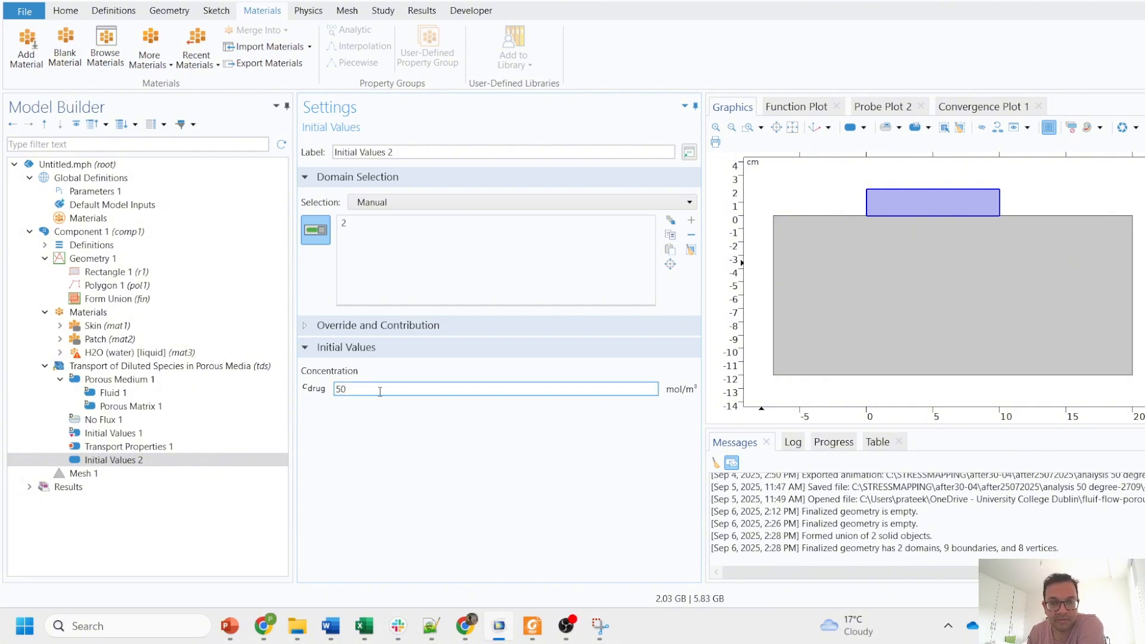
left_click(113, 433)
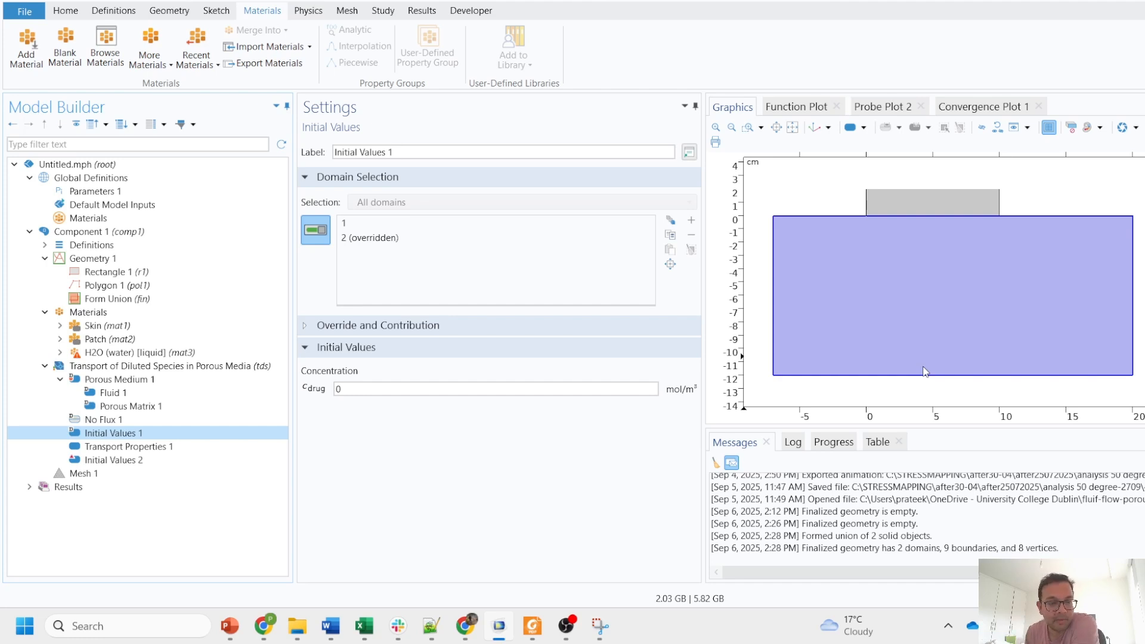
Add a Concentration boundary condition on the skin's bottom edge and enable species c_drug, keeping its concentration at 0.
left_click(194, 366)
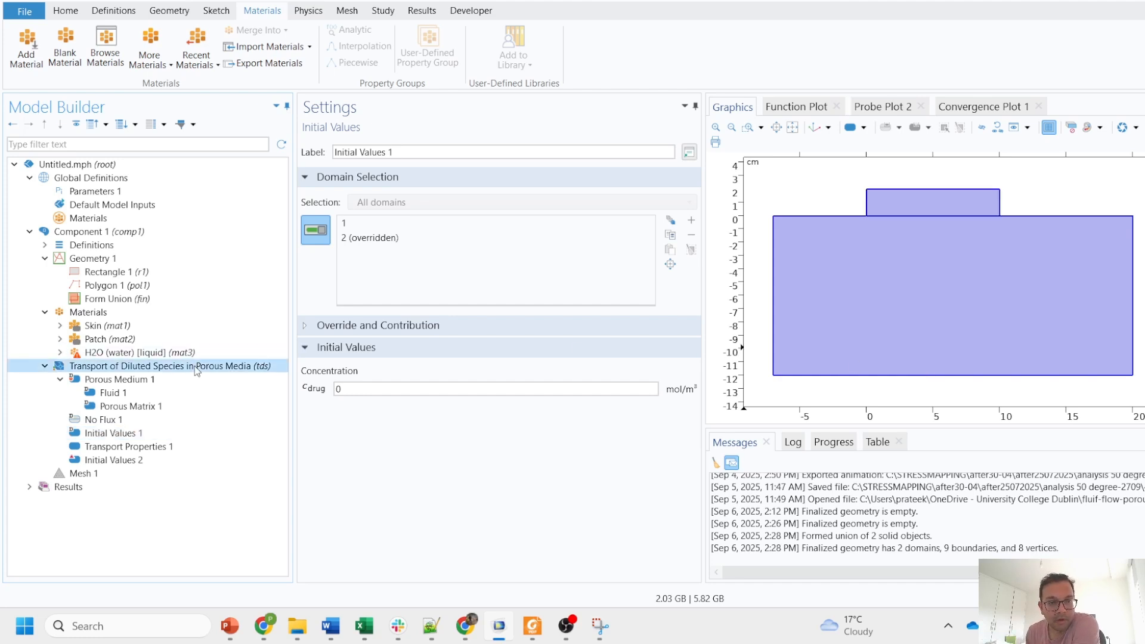
right_click(194, 367)
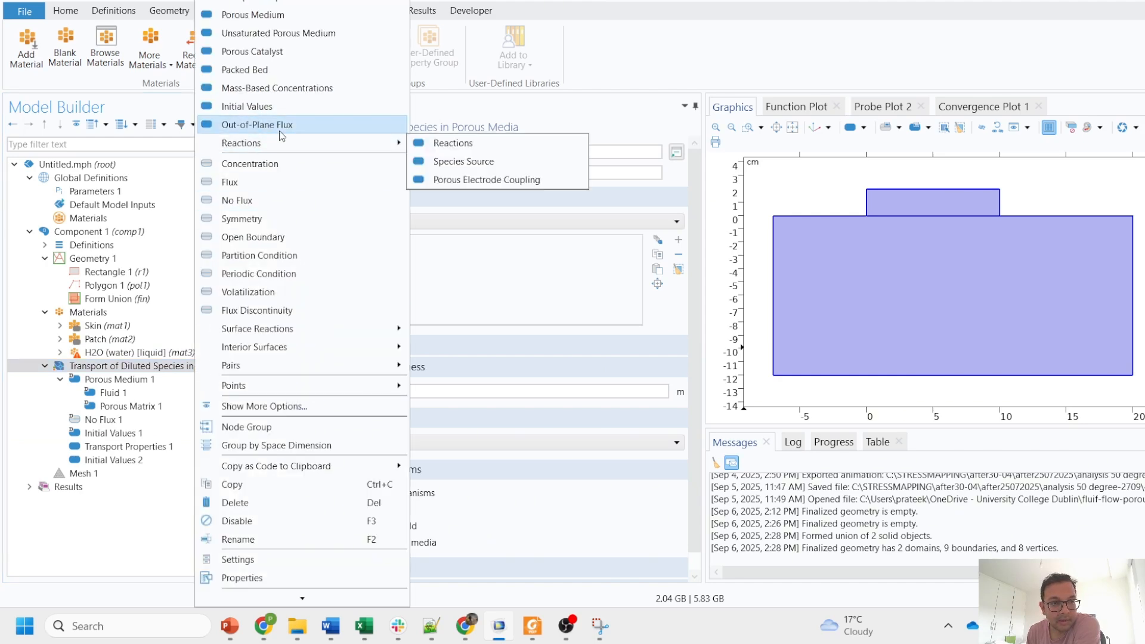
left_click(293, 163)
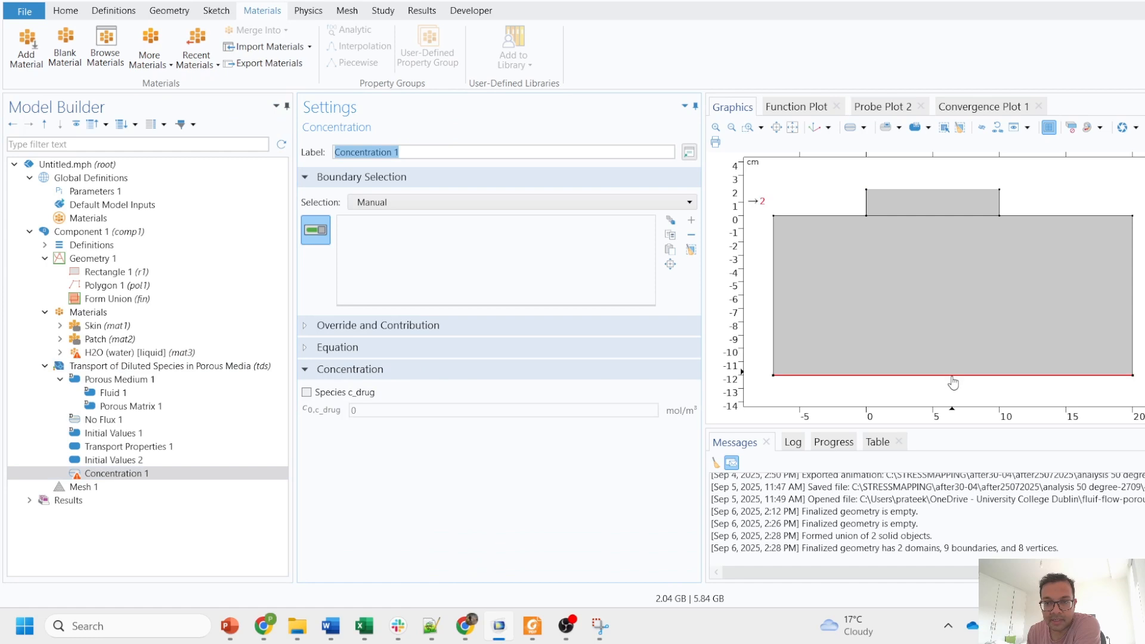
left_click(955, 374)
left_click(306, 393)
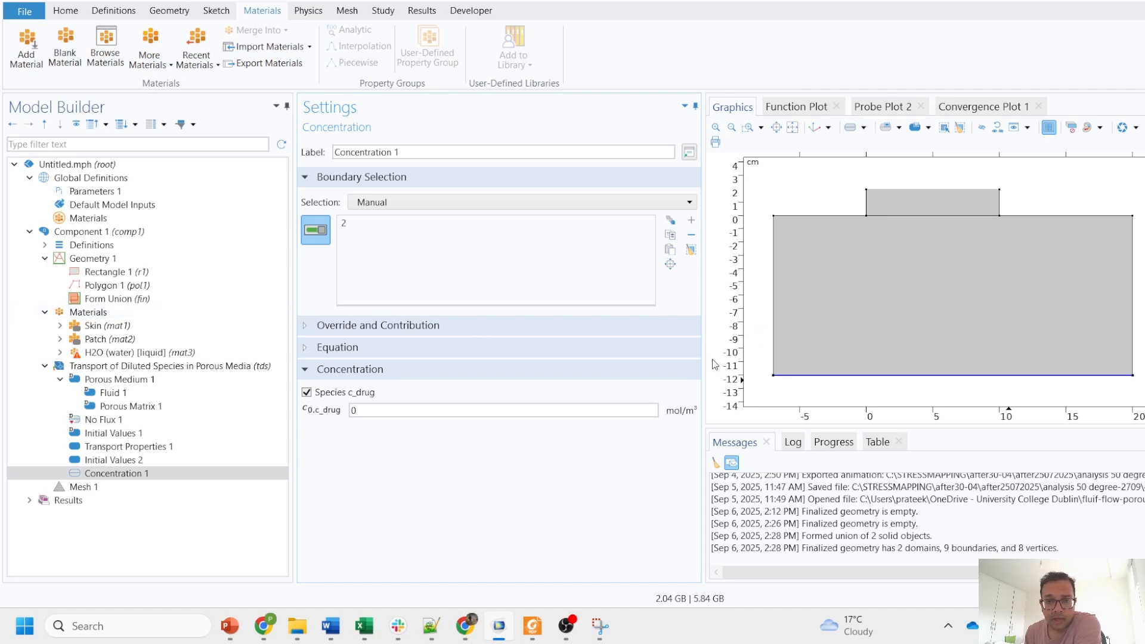
Check the patch's initial concentration and rename the patch's transport properties node to Transport Properties Patch.
left_click(154, 462)
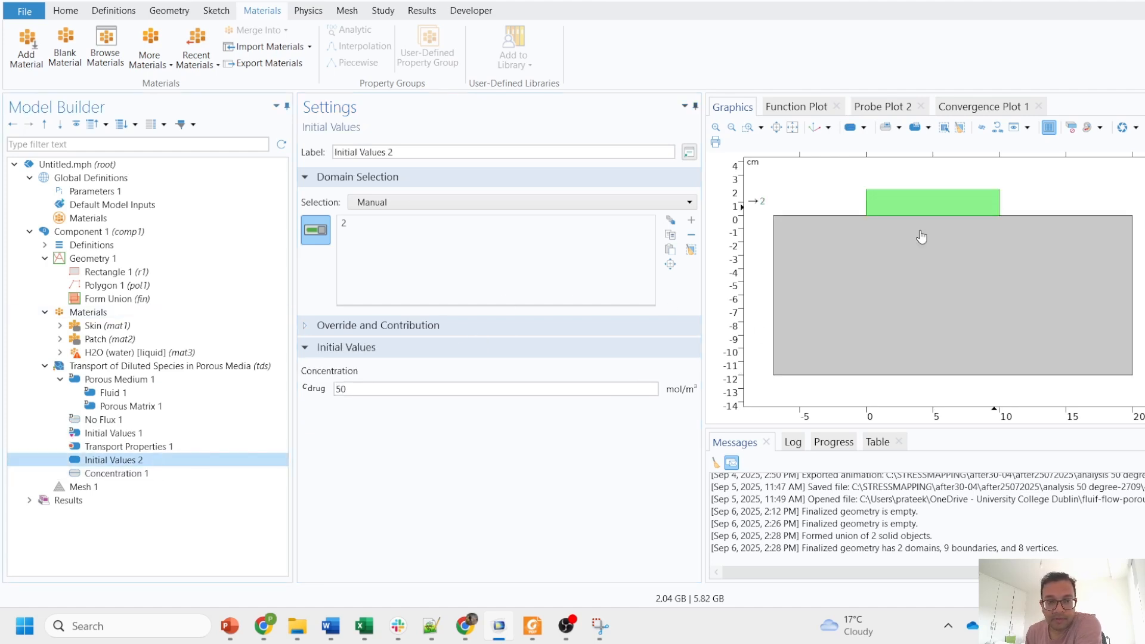
left_click(175, 444)
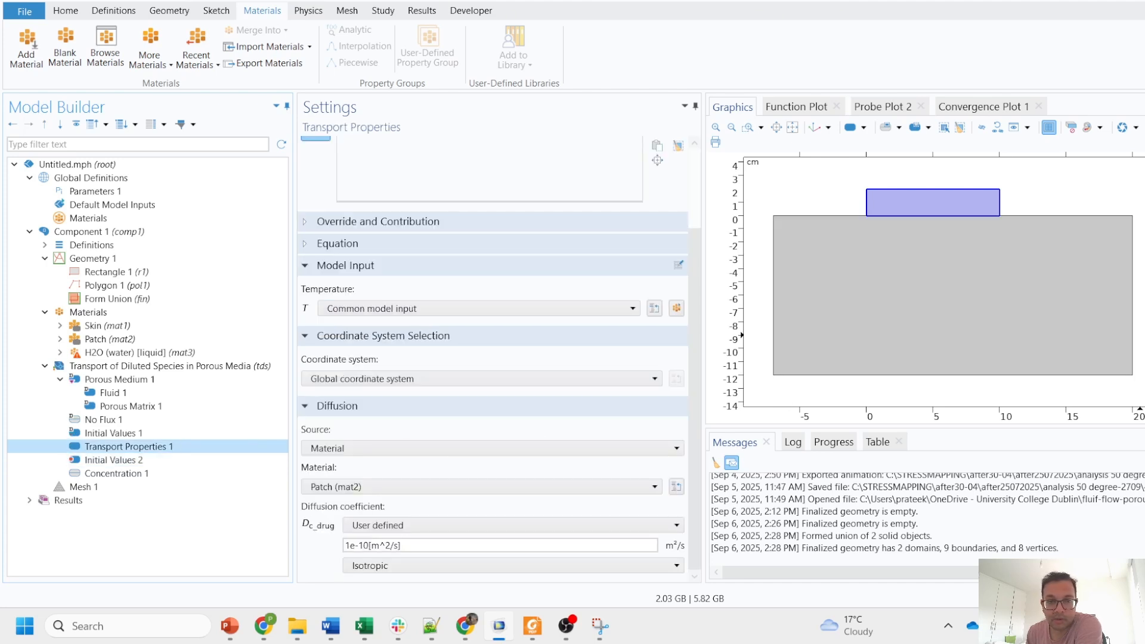
scroll(695, 334, "up", 3)
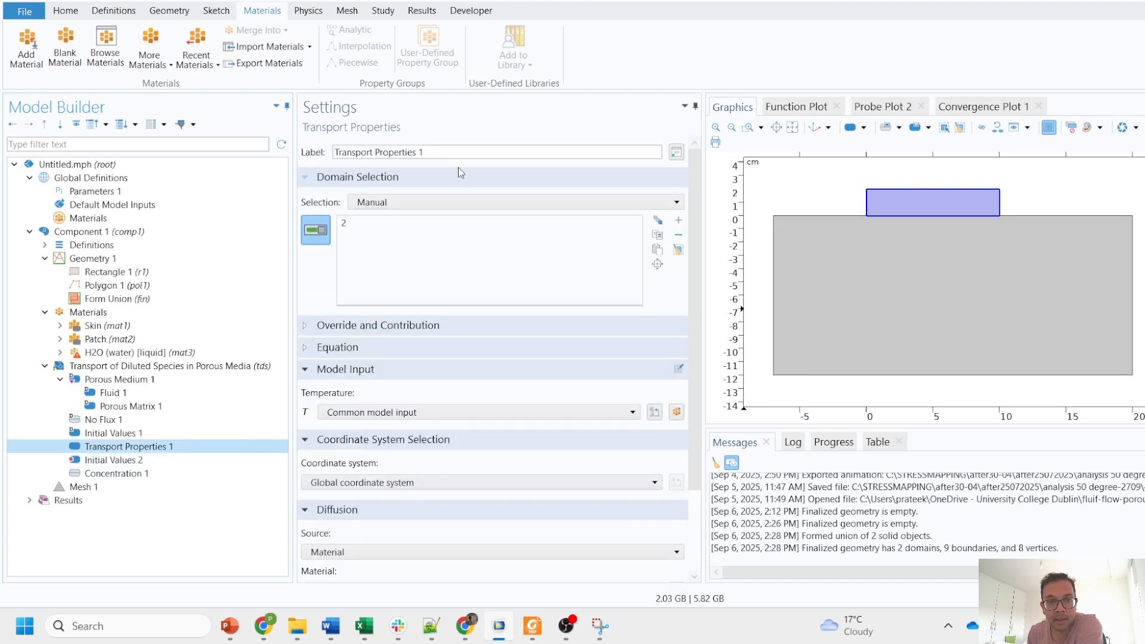
left_click_drag(458, 156, 414, 157)
double_click(421, 160)
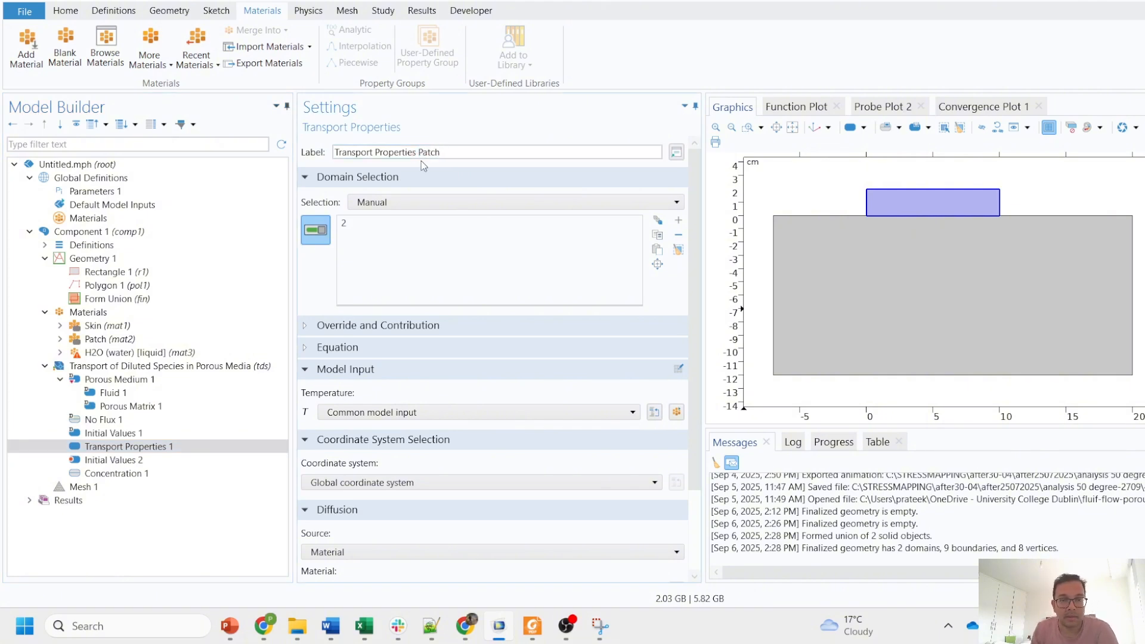
Rename the porous medium node to Porous Medium Skin.
left_click(119, 379)
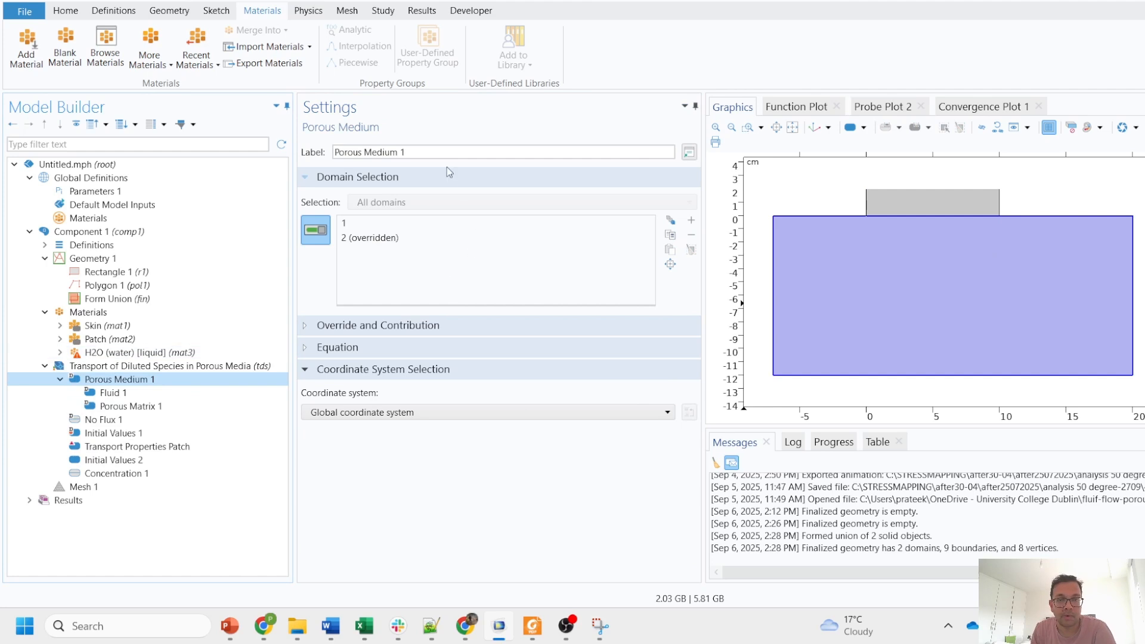
double_click(412, 152)
type("Skin")
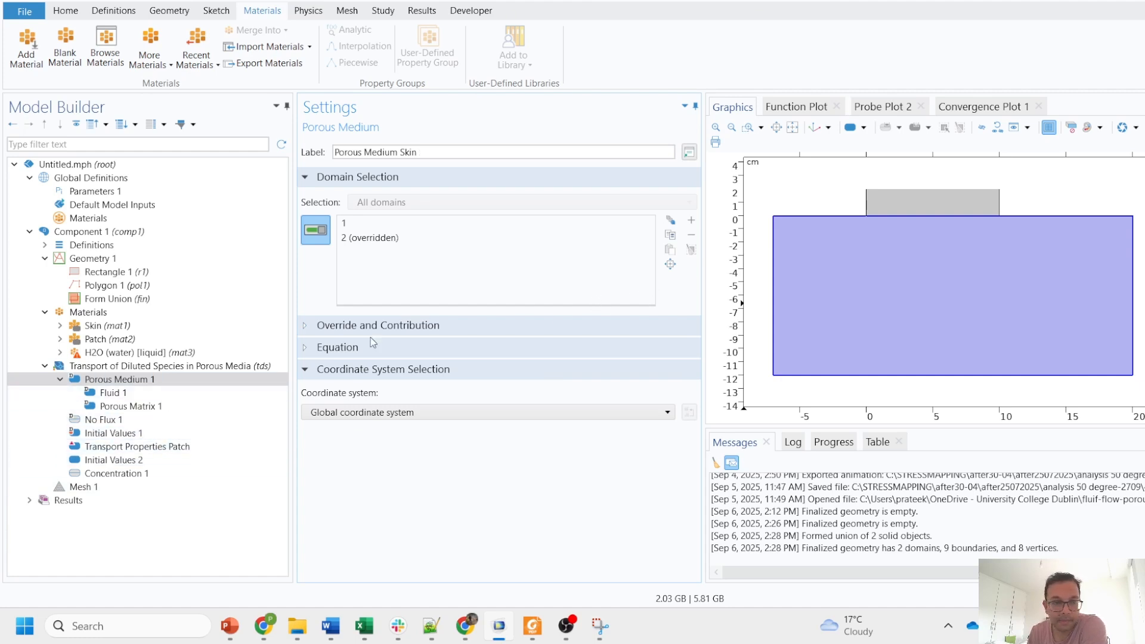
Build the physics-controlled mesh for the whole geometry with Normal element size.
left_click(120, 477)
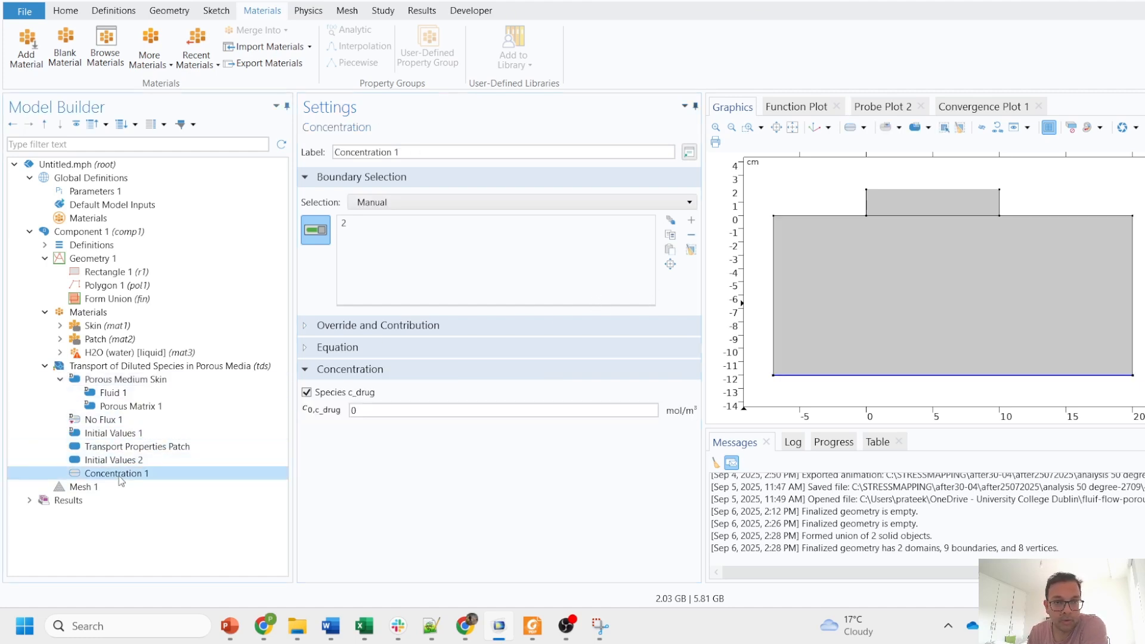
left_click(73, 488)
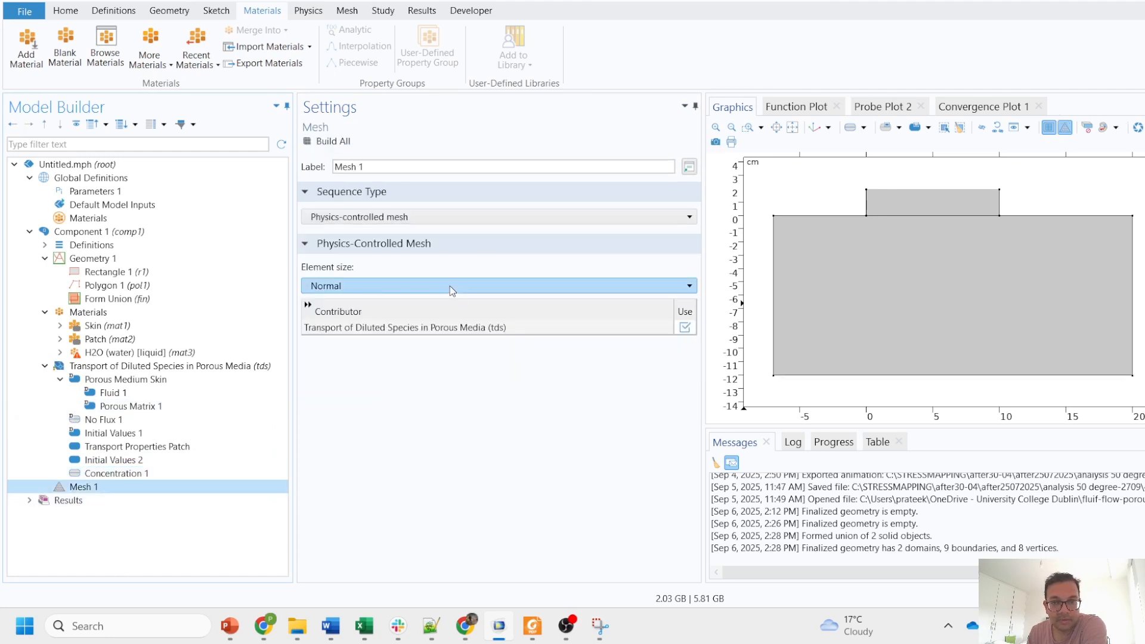
left_click(349, 142)
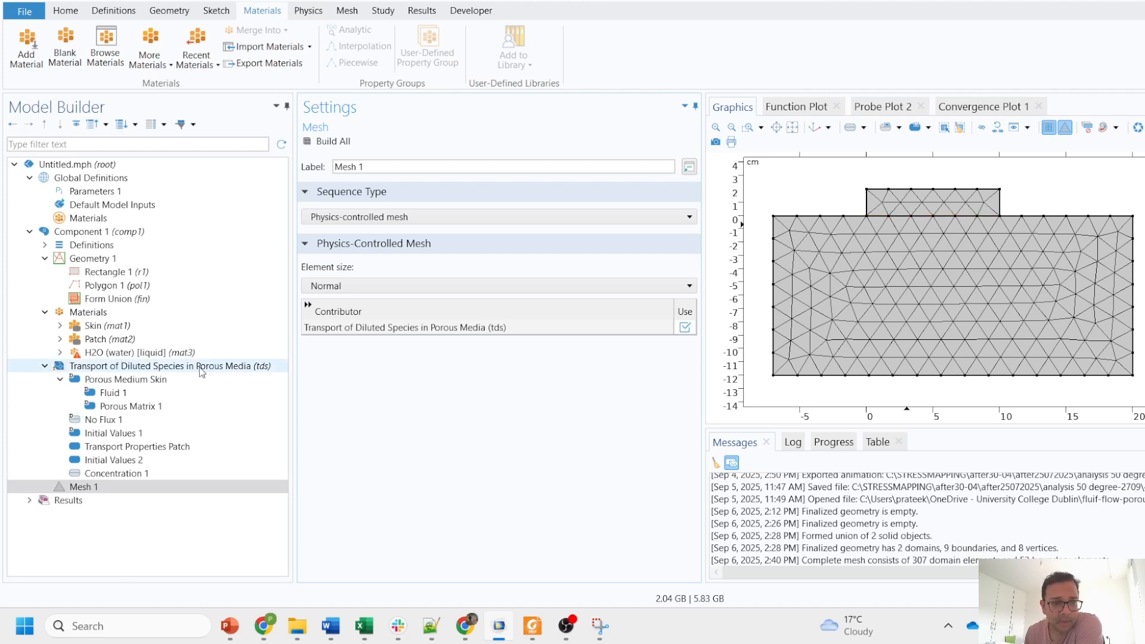
Add a Size node and a Free Triangular node to Mesh 1.
right_click(117, 494)
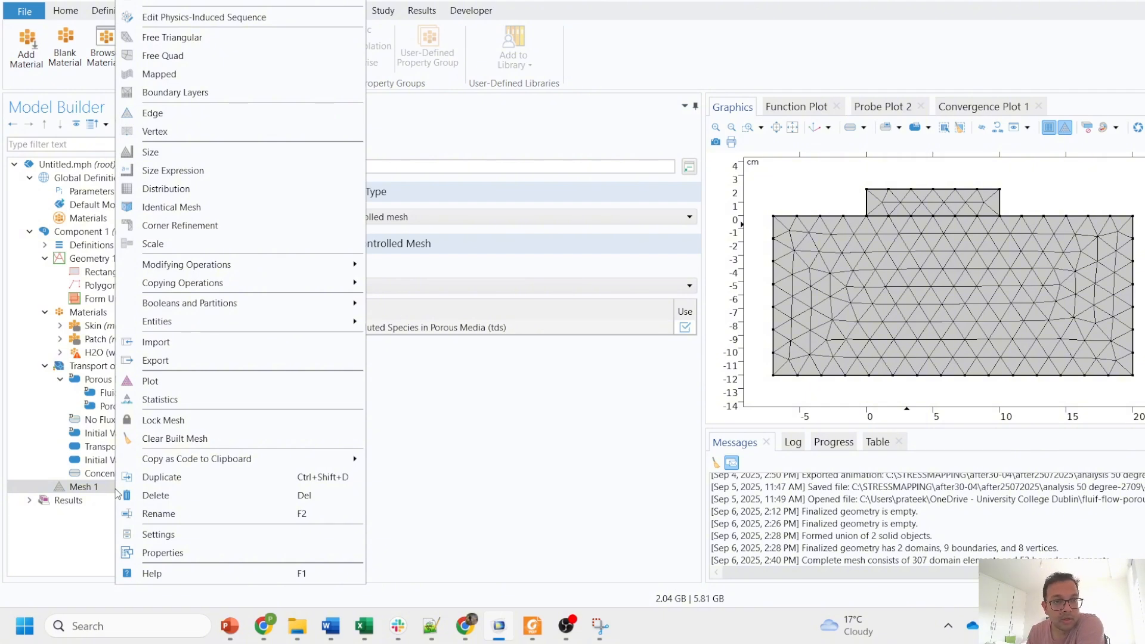
left_click(159, 151)
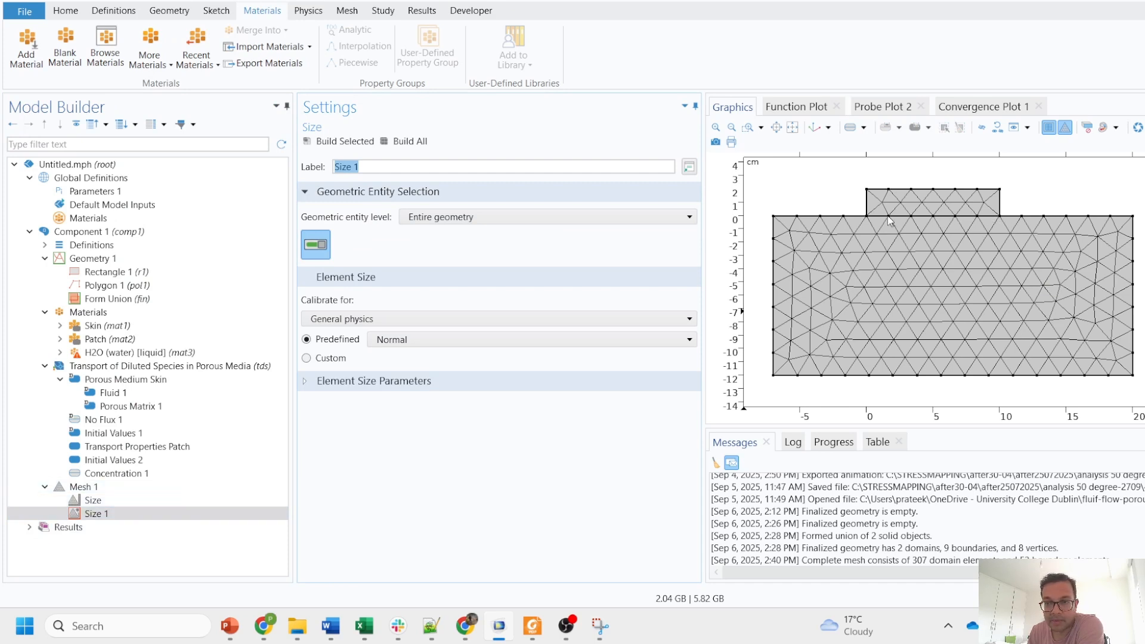
right_click(118, 483)
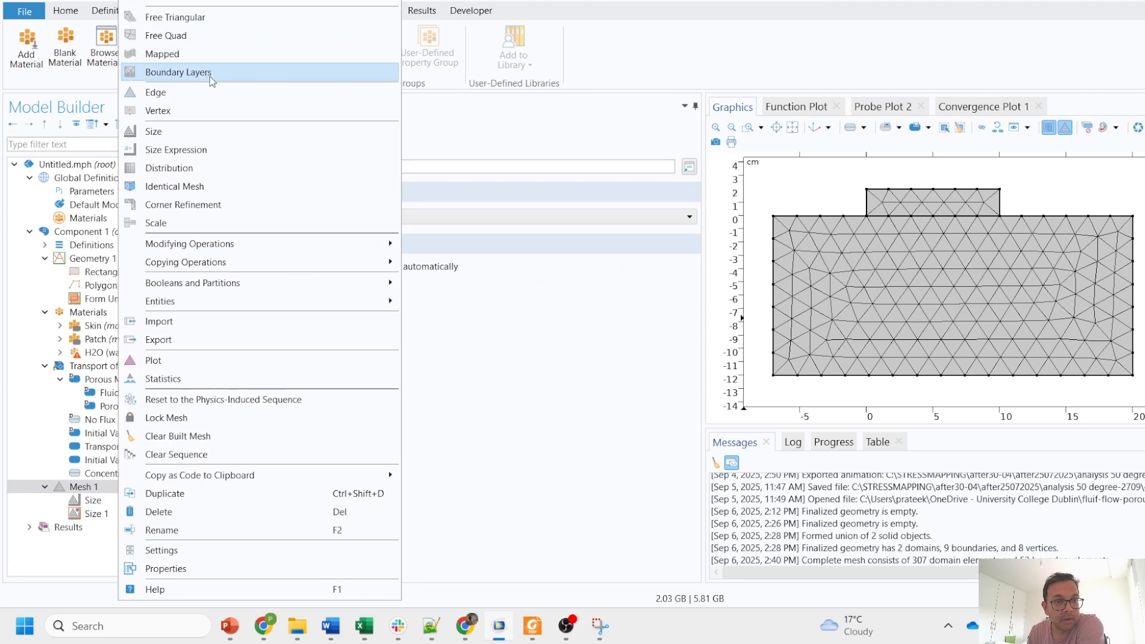
left_click(203, 18)
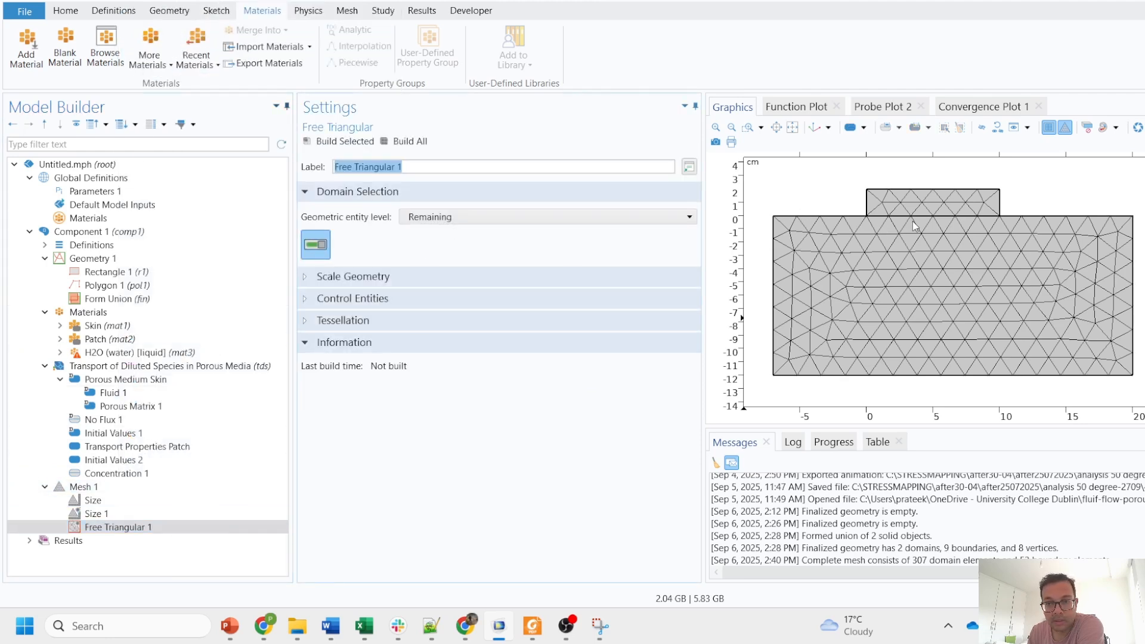
Add a Boundary Layers node to Mesh 1 and move it above the Free Triangular node.
right_click(132, 490)
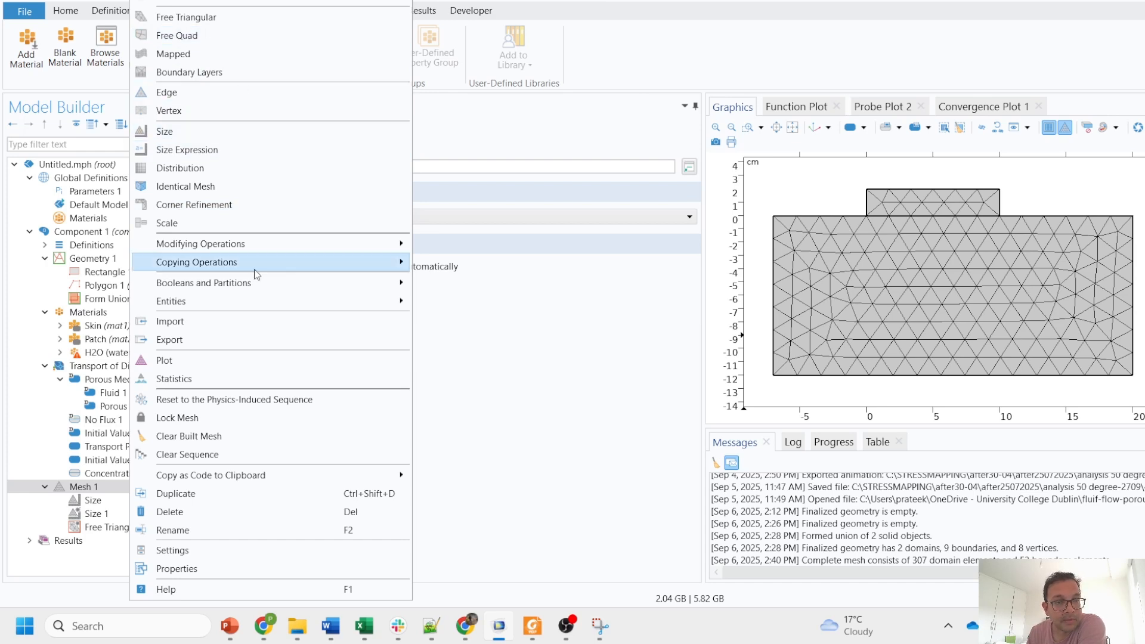
mouse_move(270, 249)
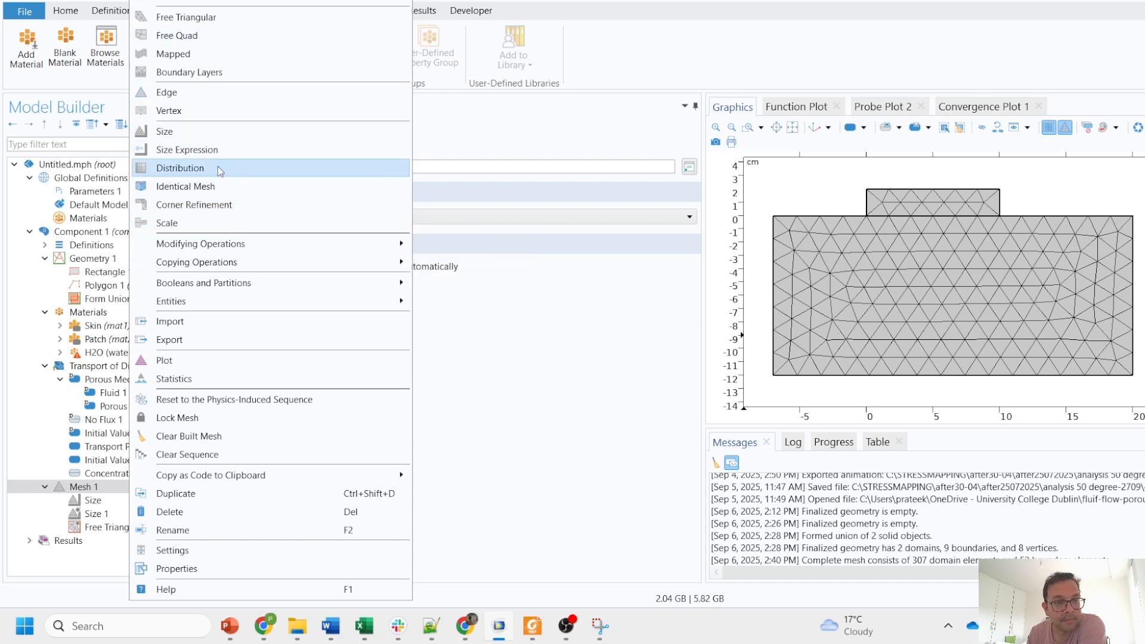
left_click(209, 73)
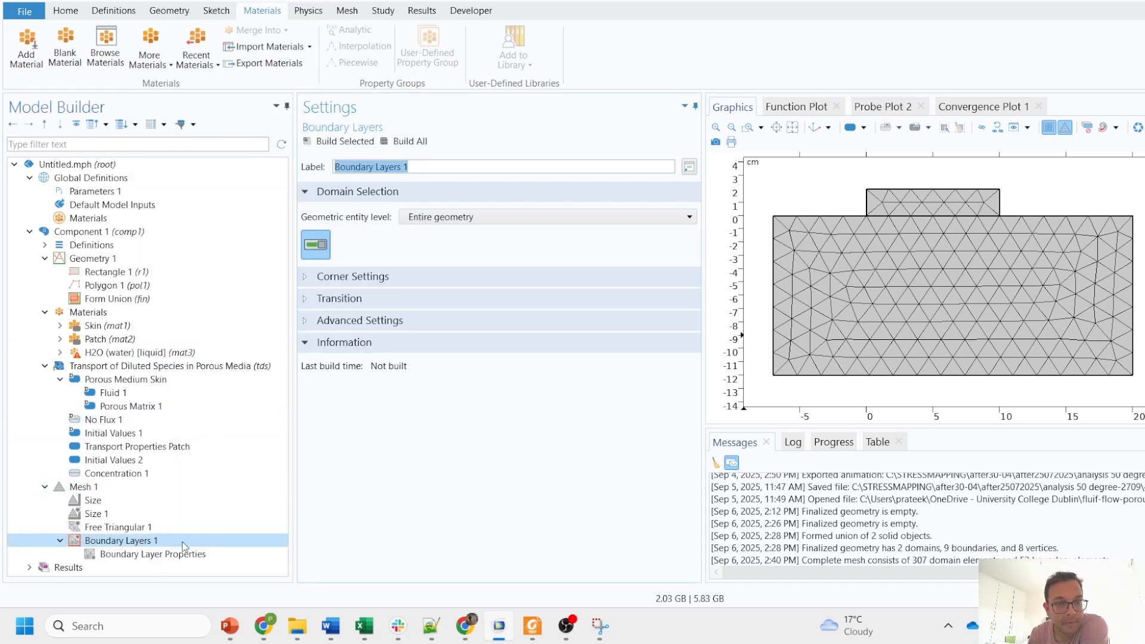
left_click_drag(179, 542, 180, 525)
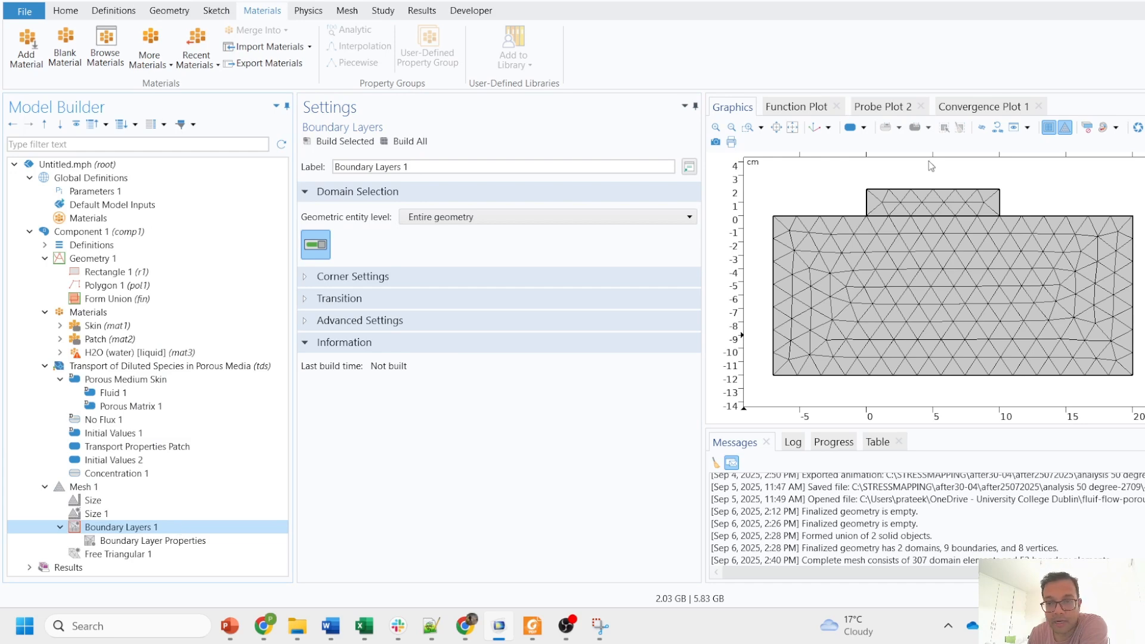
Restrict the Boundary Layers 1 mesh node to the patch domain and build the whole mesh.
left_click(599, 217)
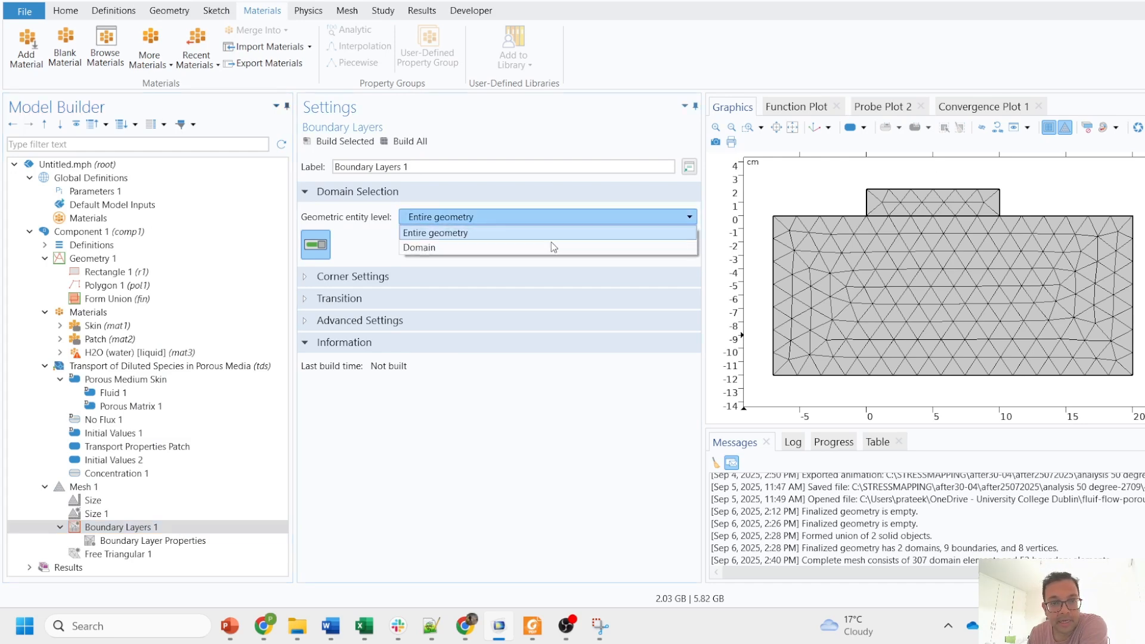
left_click(541, 247)
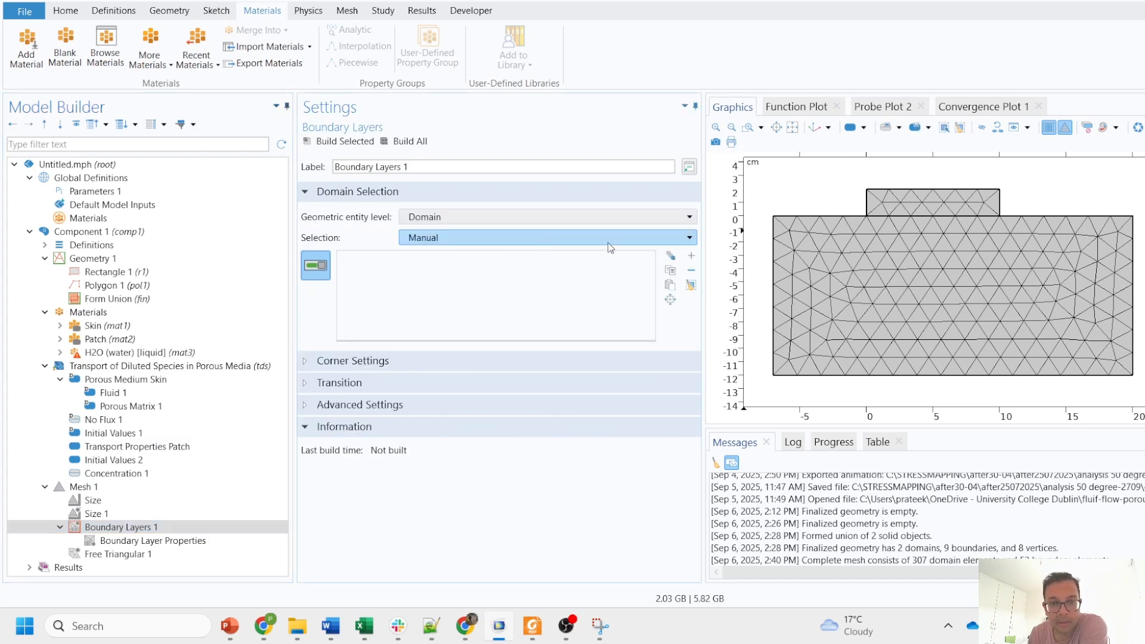
left_click(923, 210)
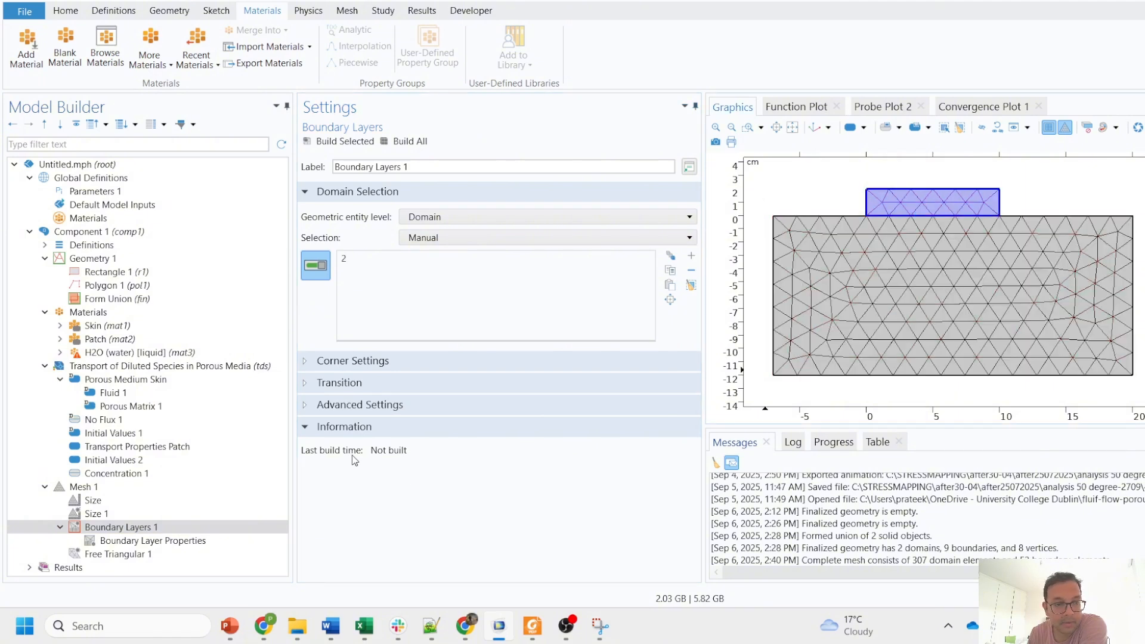
left_click(335, 388)
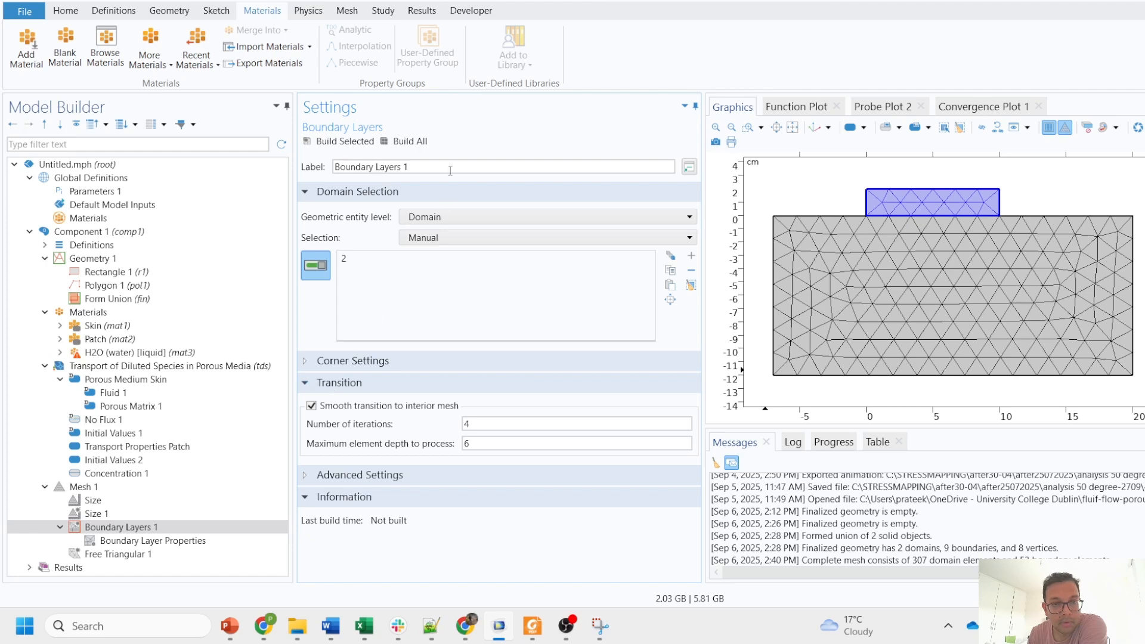
left_click(409, 141)
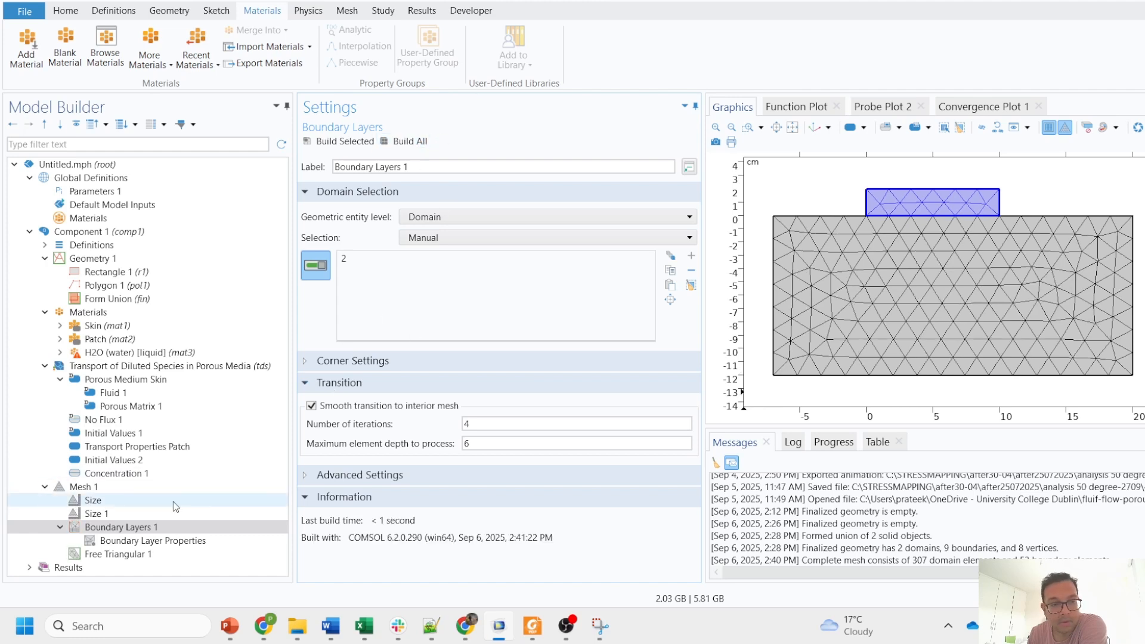
Delete the Boundary Layers 1 node from Mesh 1.
right_click(154, 527)
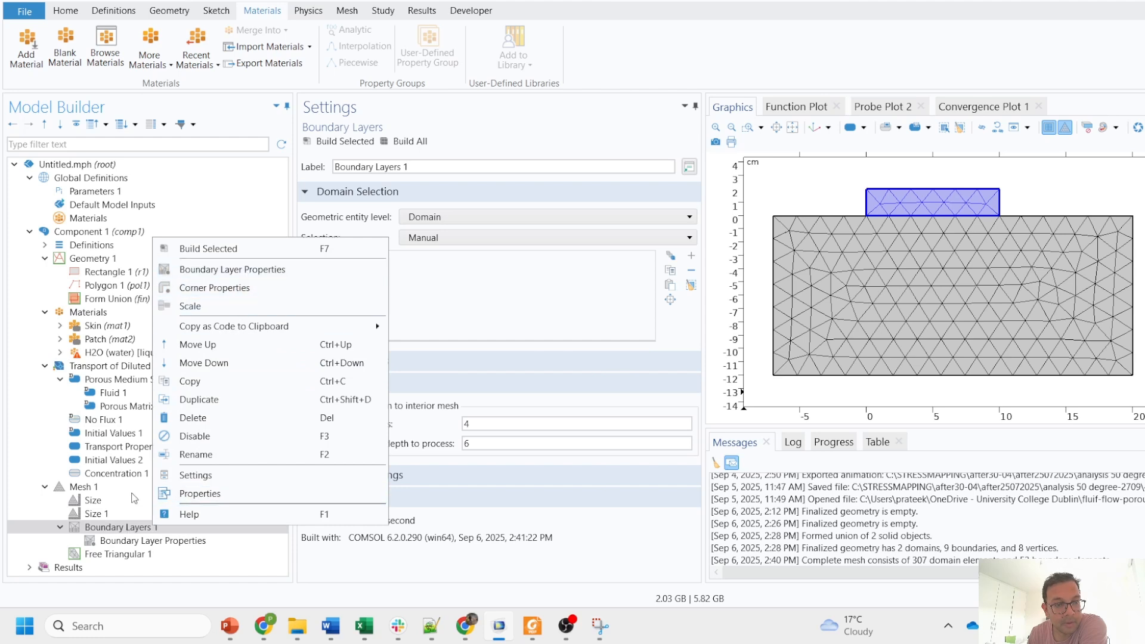
left_click(110, 515)
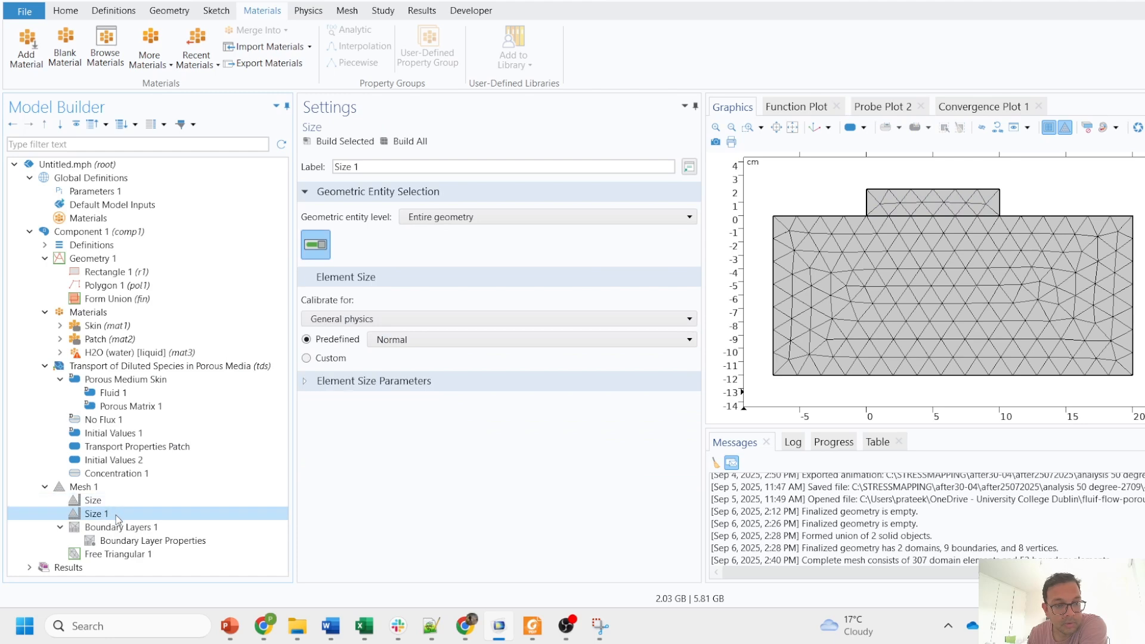
left_click(108, 472)
right_click(108, 486)
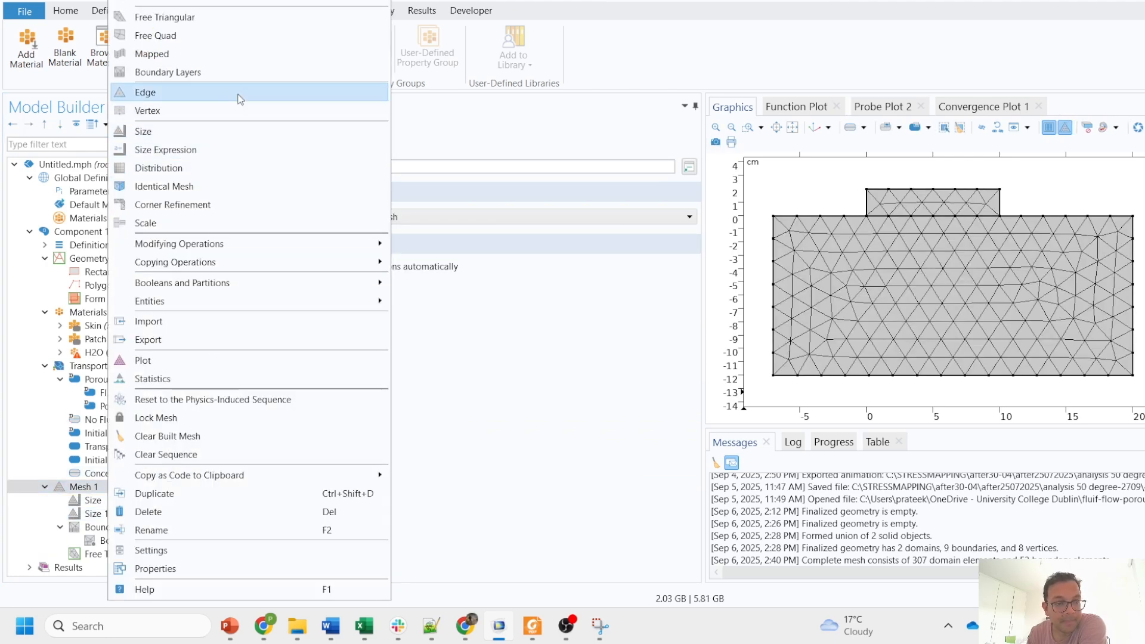
left_click(102, 527)
right_click(102, 527)
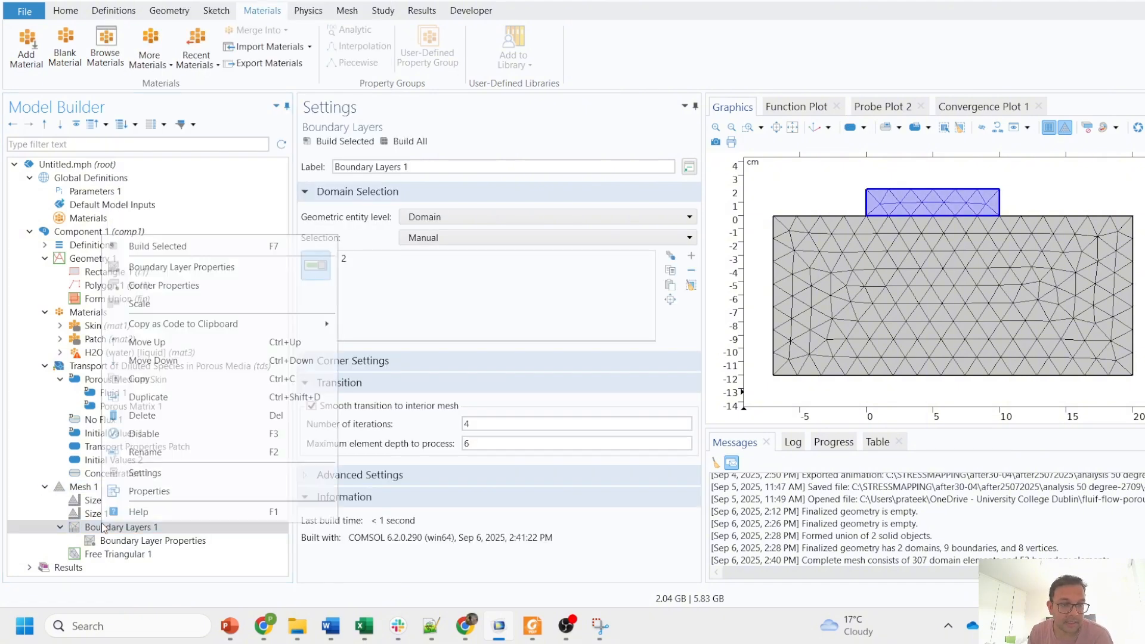
left_click(170, 417)
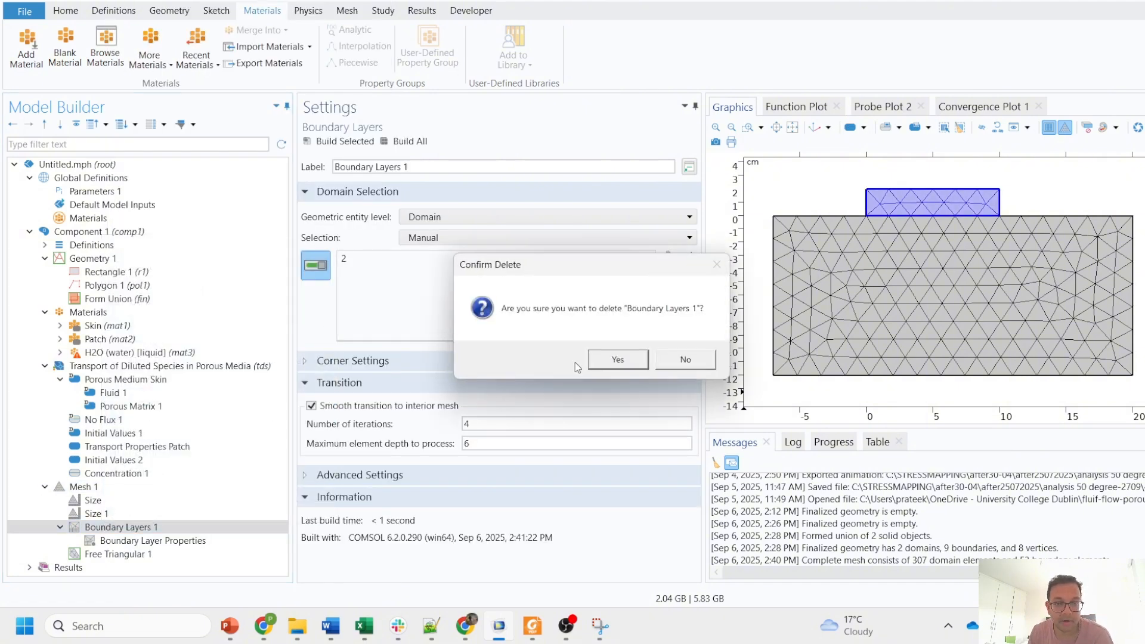
left_click(614, 360)
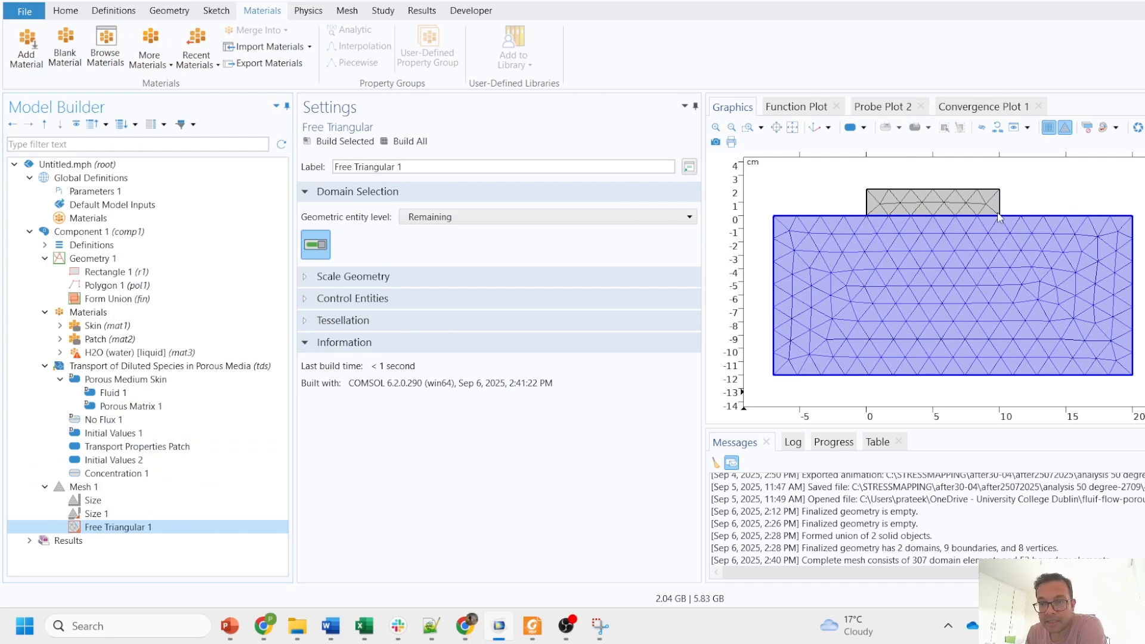
Add an Edge node to Mesh 1, place it directly after the global Size node, and assign it the patch–skin interface boundary.
right_click(80, 486)
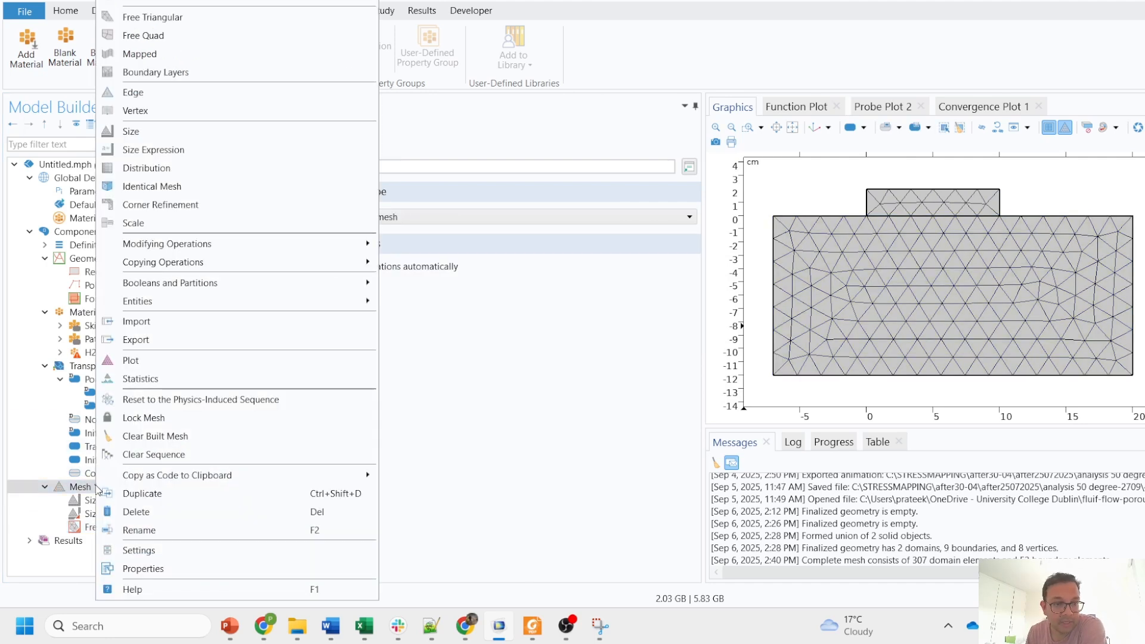
left_click(191, 92)
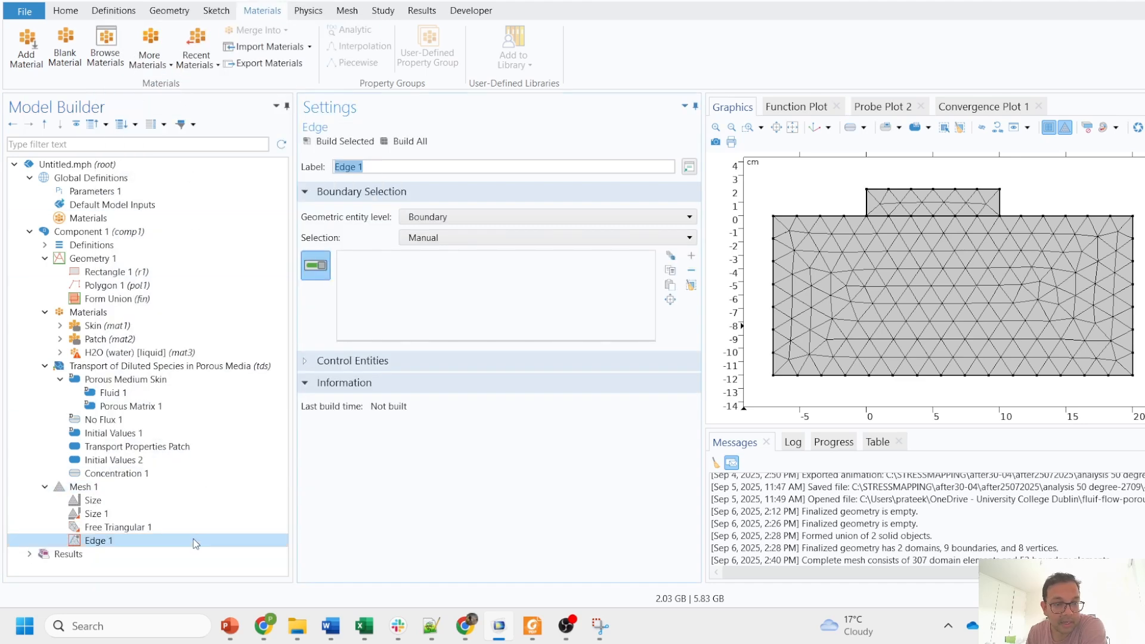
left_click_drag(191, 539, 191, 511)
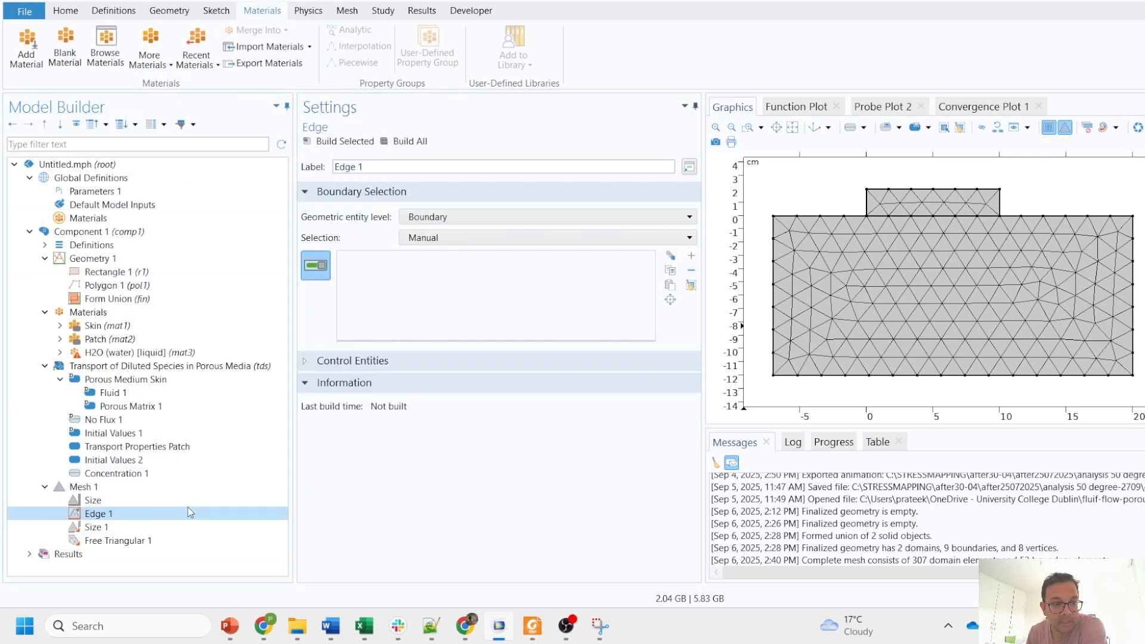
left_click(941, 217)
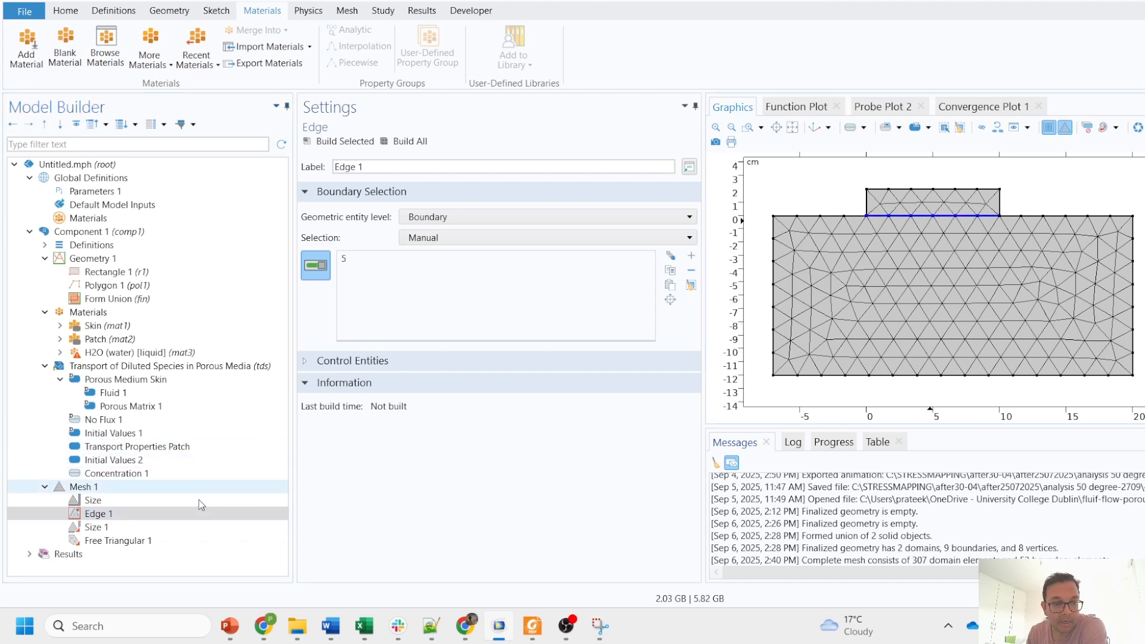
Add a Size subnode to Edge 1 with the predefined element size Extremely fine.
right_click(186, 512)
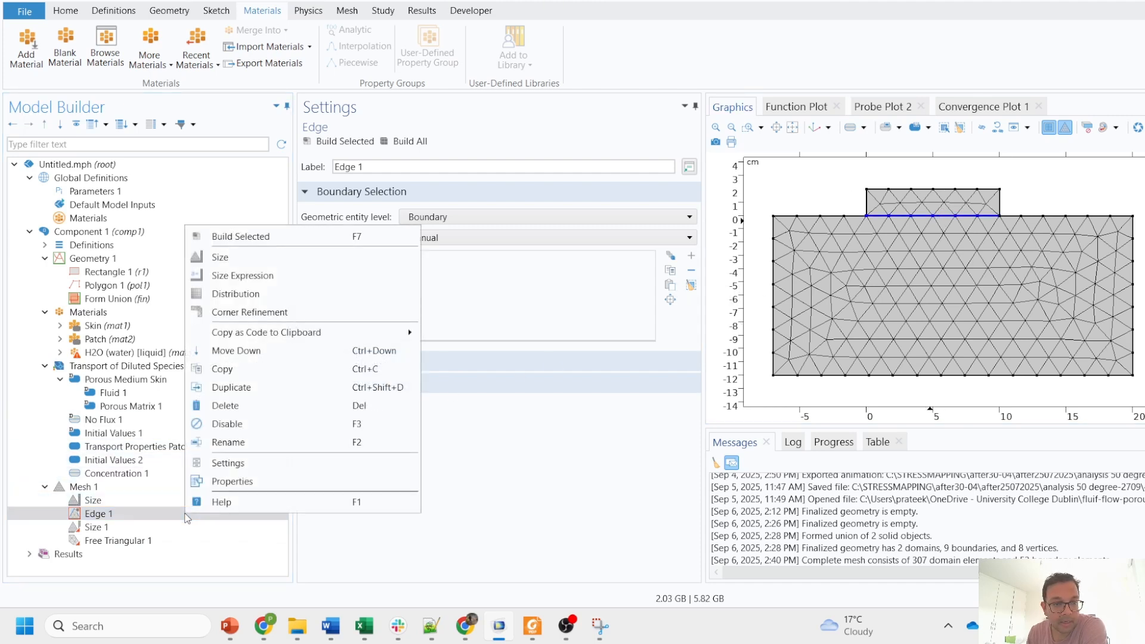
left_click(249, 258)
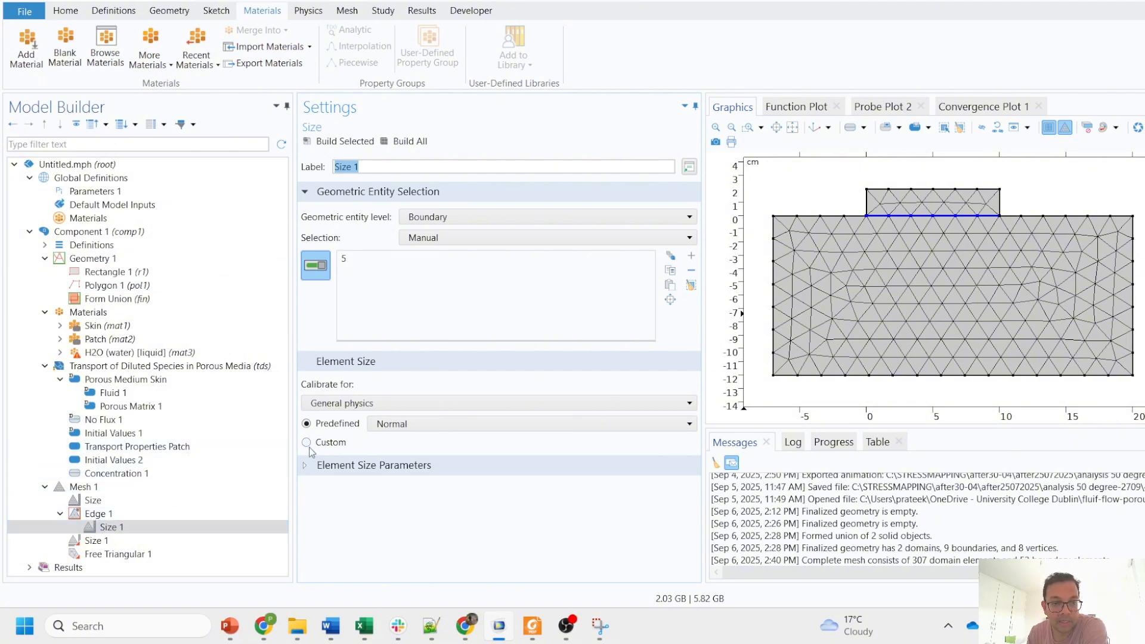
left_click(396, 424)
left_click(406, 441)
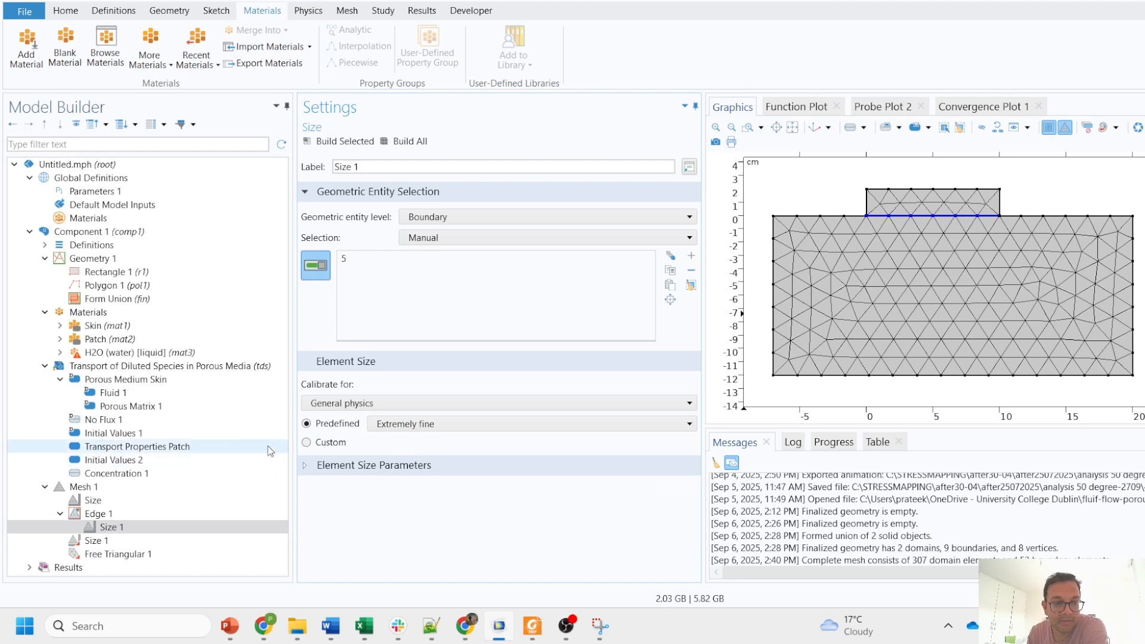
Delete the standalone Size 1 node that applies to the entire geometry, and rebuild the whole mesh.
left_click(99, 541)
right_click(106, 541)
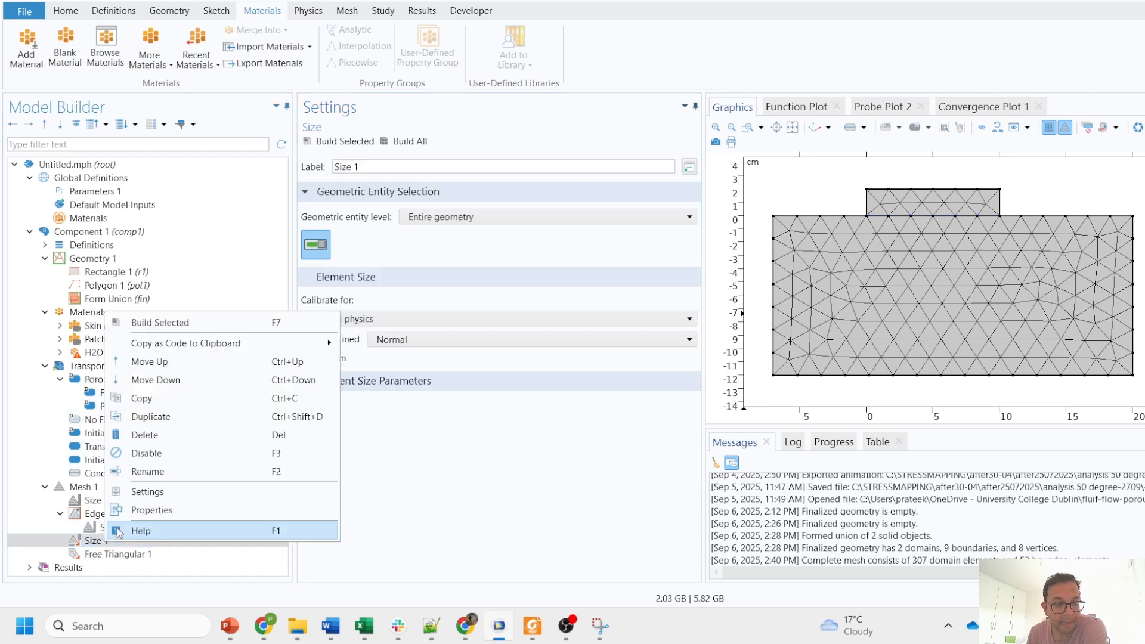
left_click(143, 435)
left_click(605, 363)
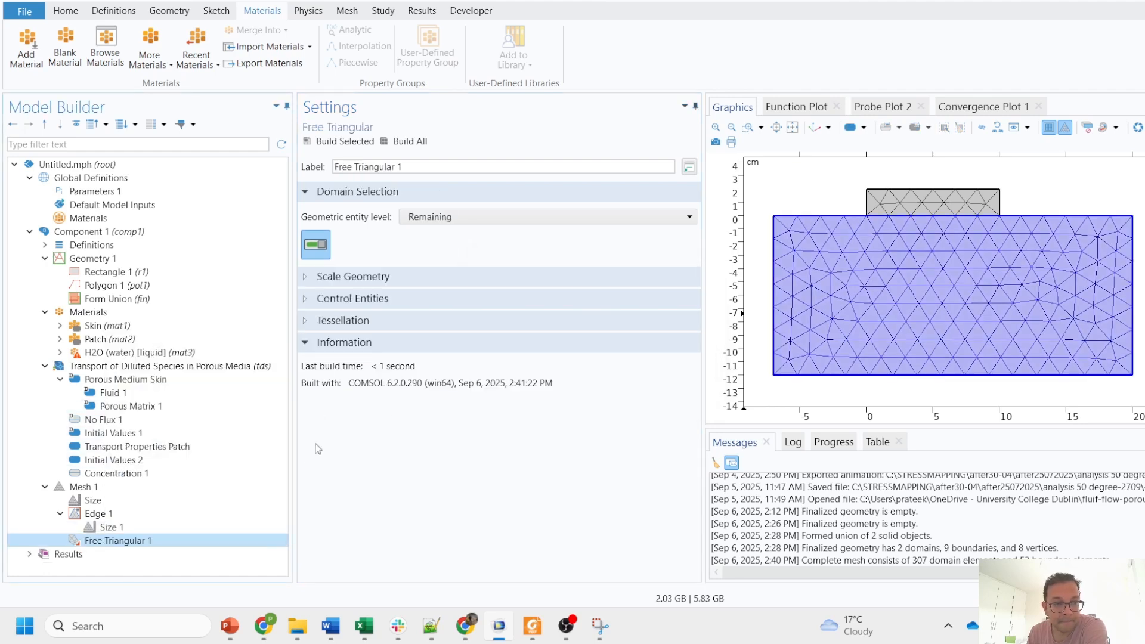
left_click(412, 143)
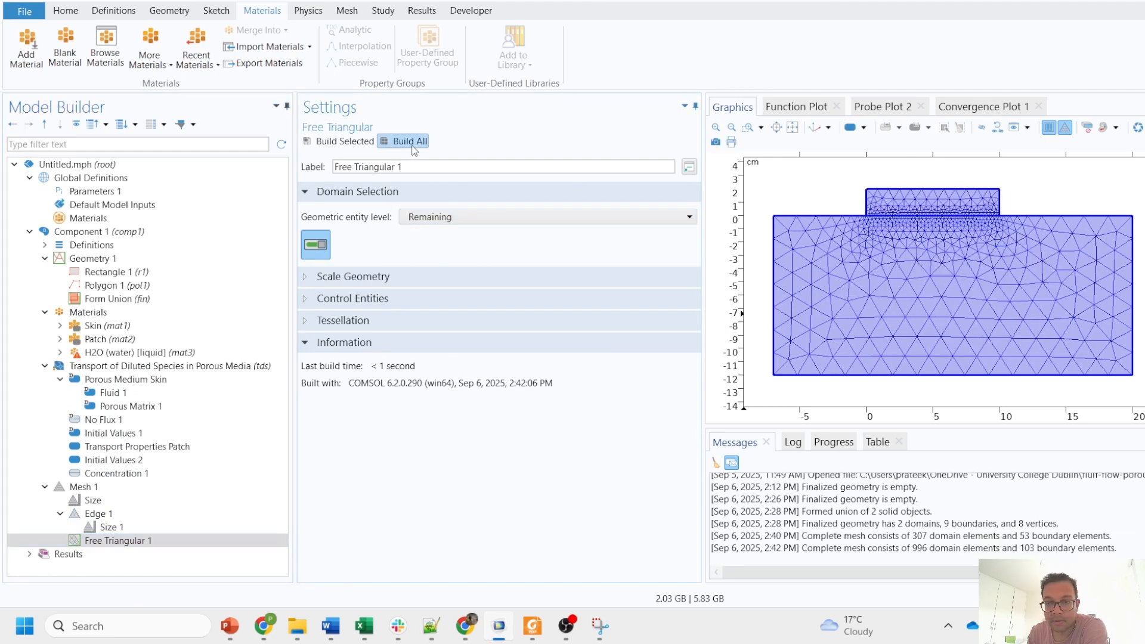
left_click(747, 127)
left_click_drag(837, 200, 1012, 241)
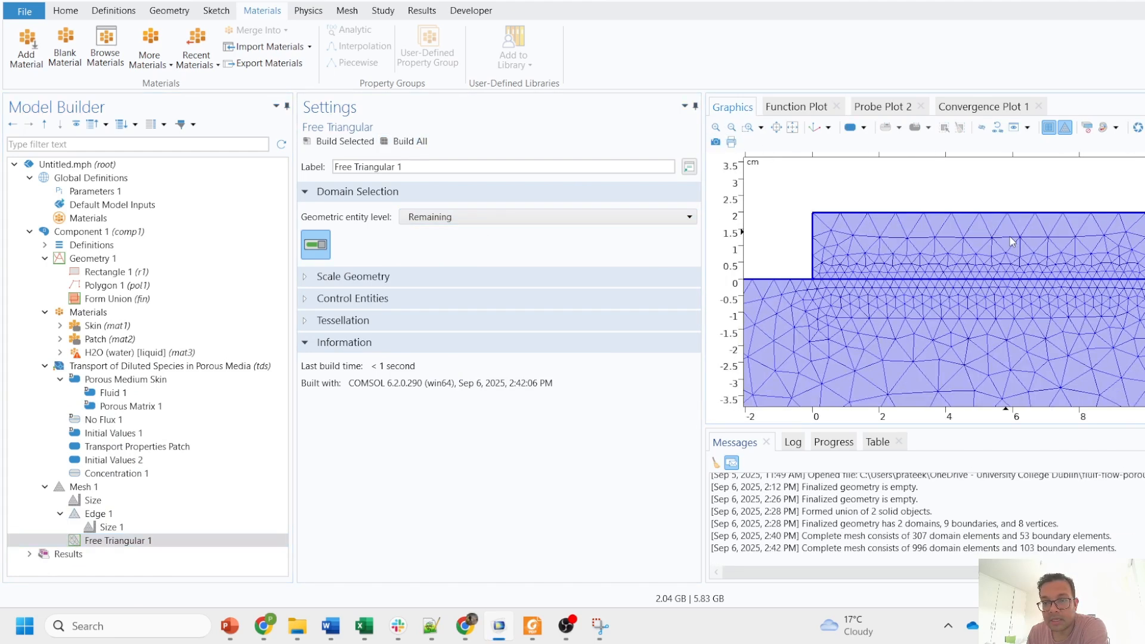
left_click(792, 127)
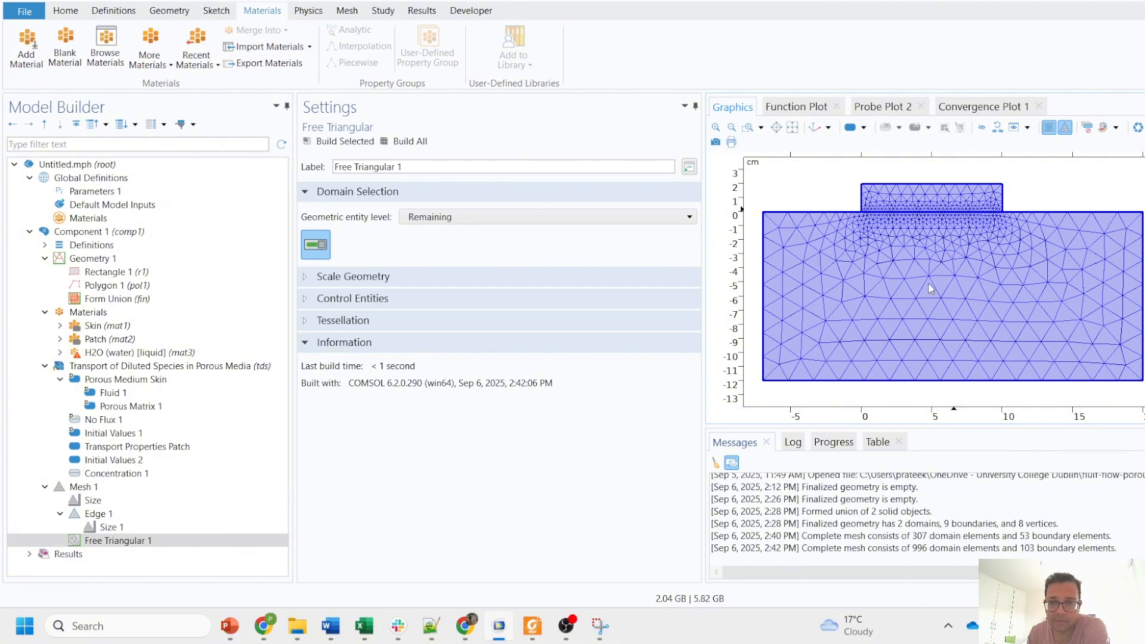
Set the global Size node's predefined element size to Fine and rebuild the whole mesh.
left_click(150, 501)
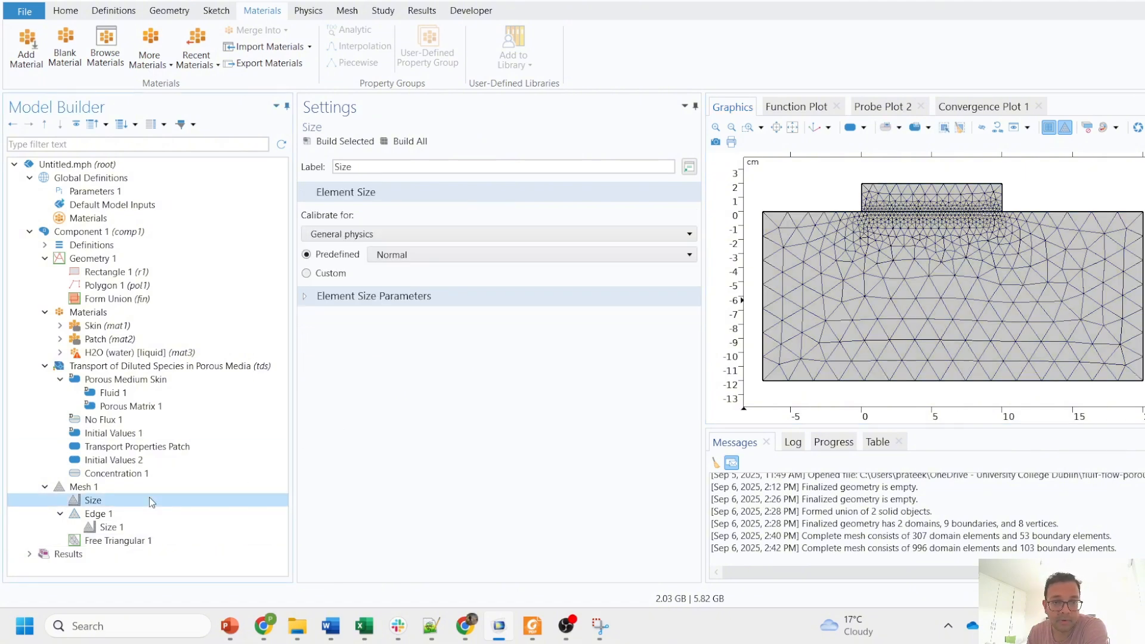
left_click(403, 255)
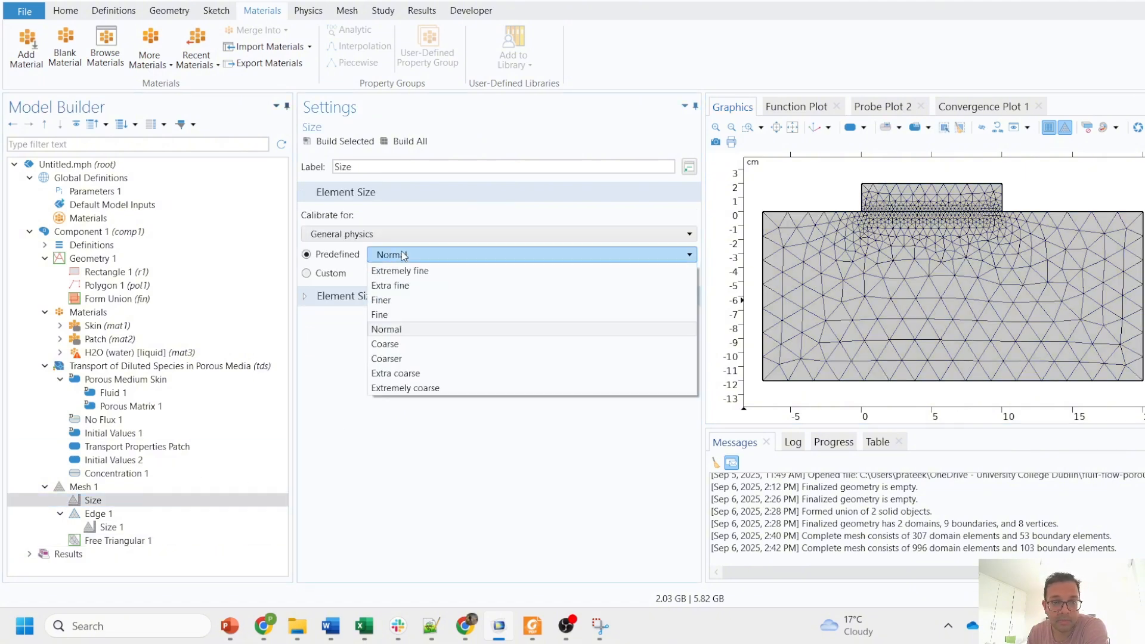
left_click(399, 314)
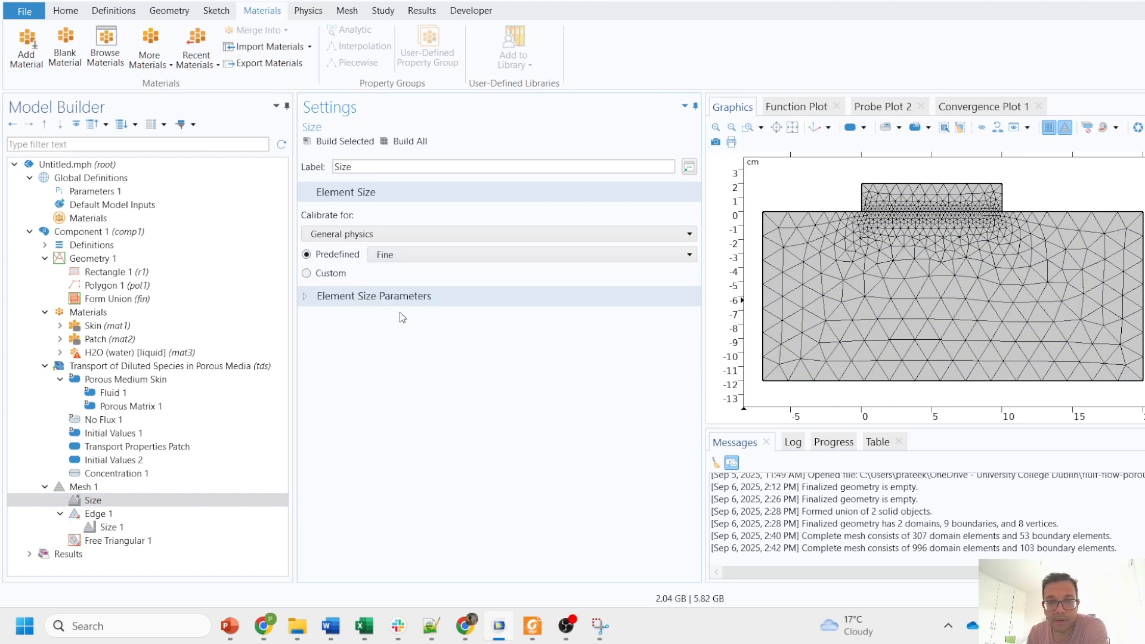
left_click(421, 143)
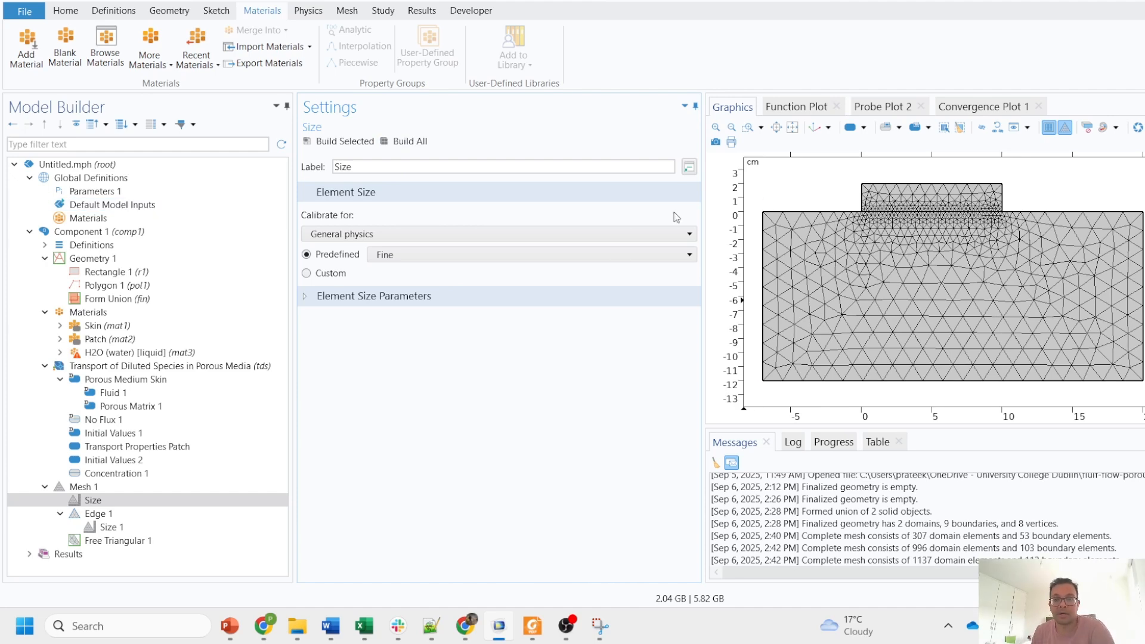
left_click_drag(702, 246, 639, 246)
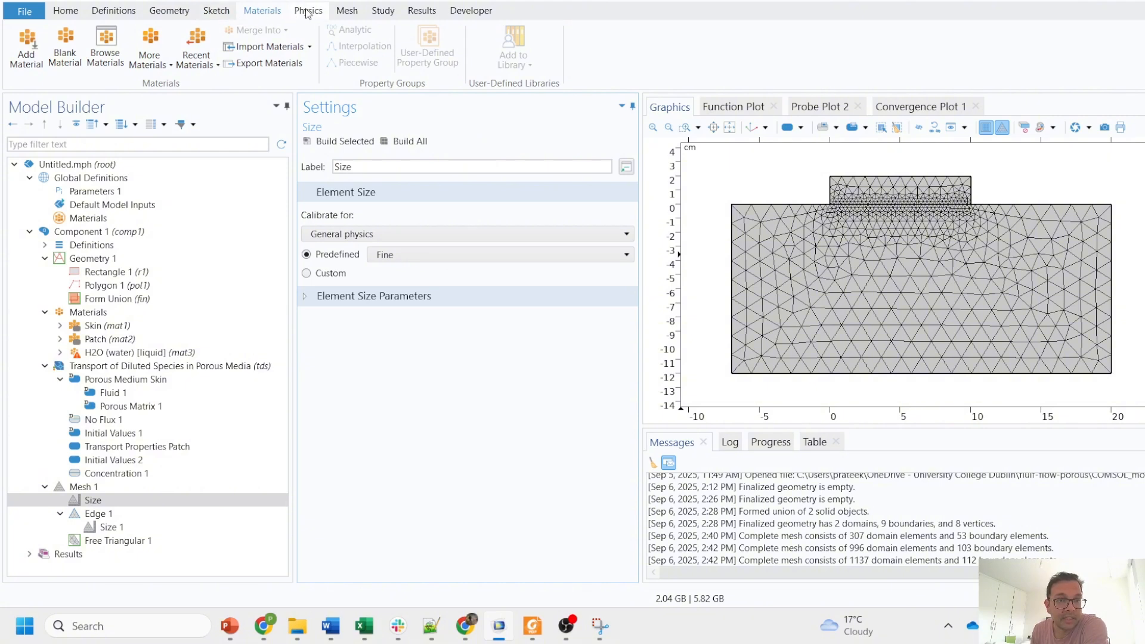
Add a Time Dependent study to the model.
left_click(384, 11)
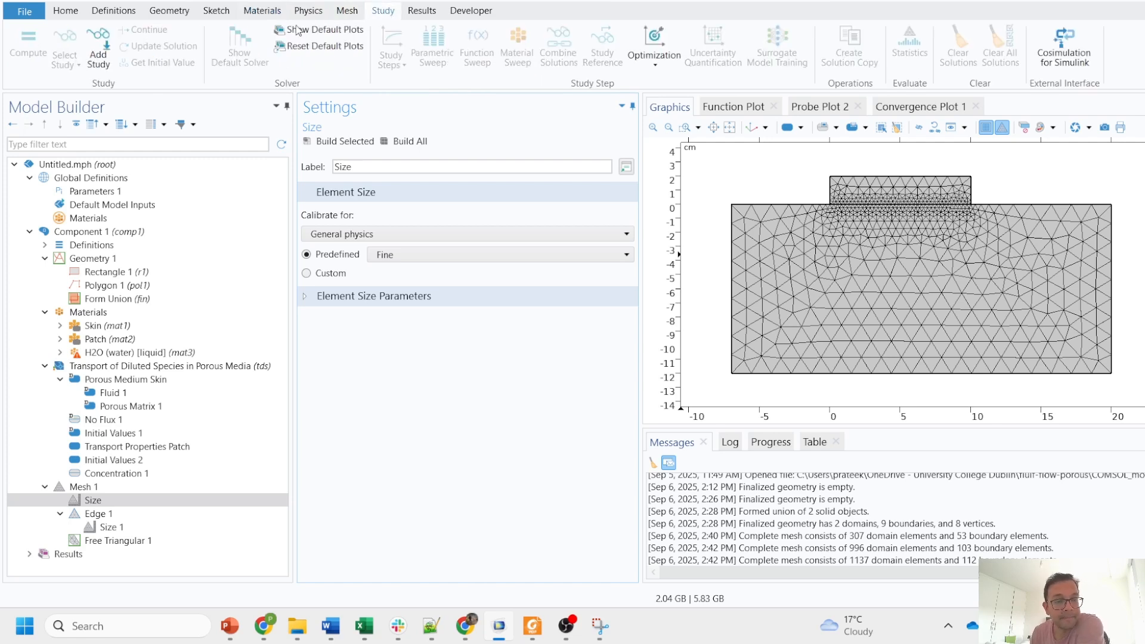
left_click(99, 50)
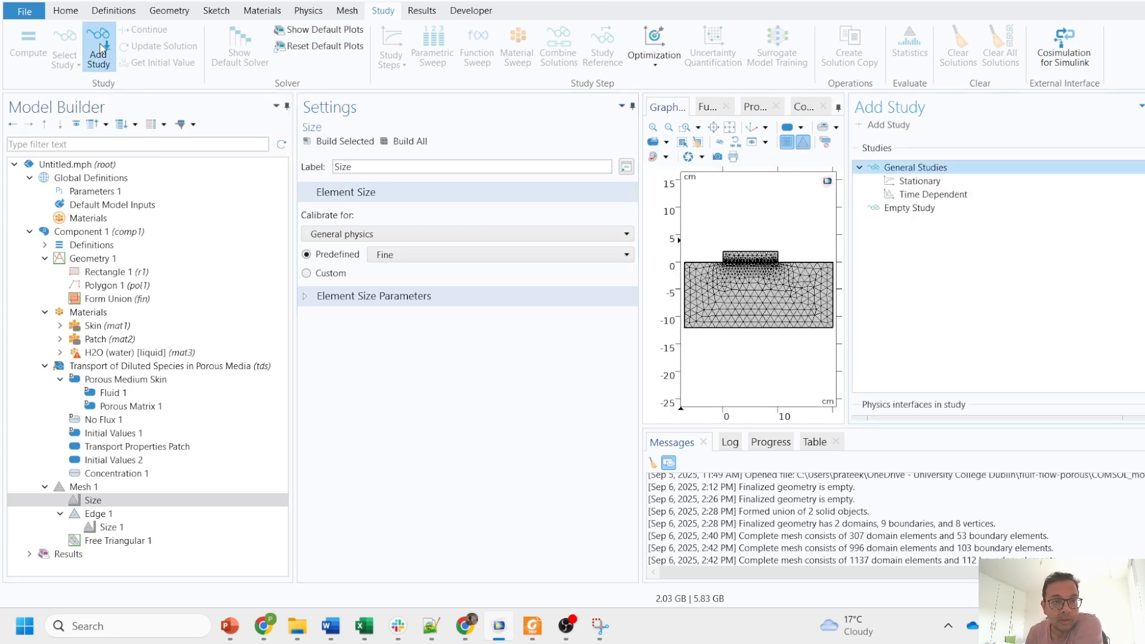
double_click(1021, 195)
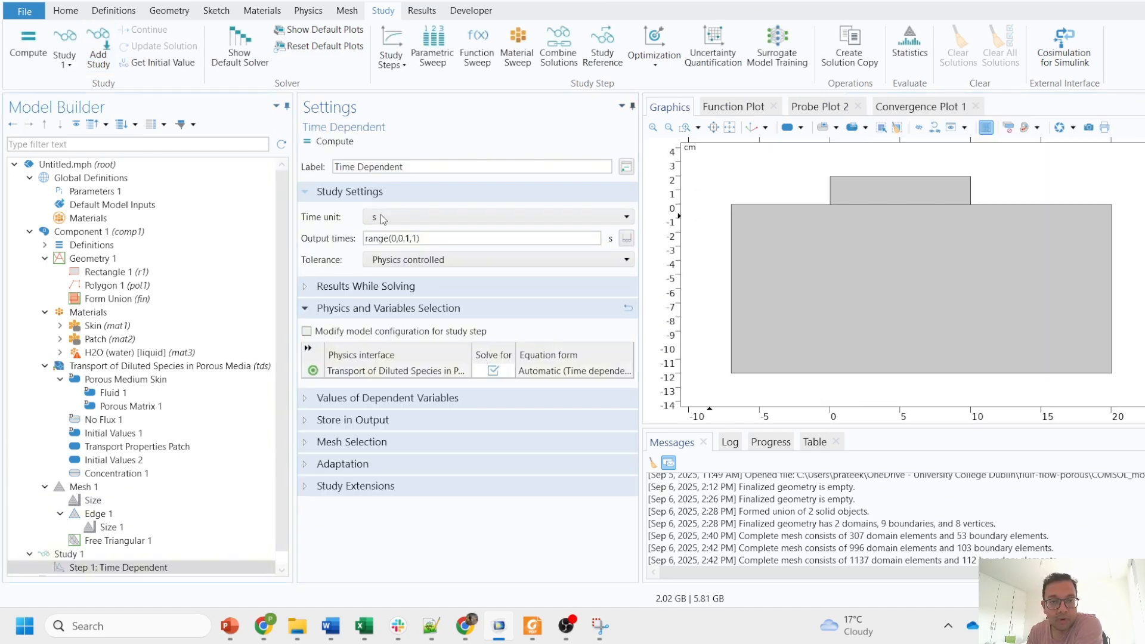
Set the Time Dependent step's time unit to min and its output times to range(0,0.1,10).
left_click(427, 238)
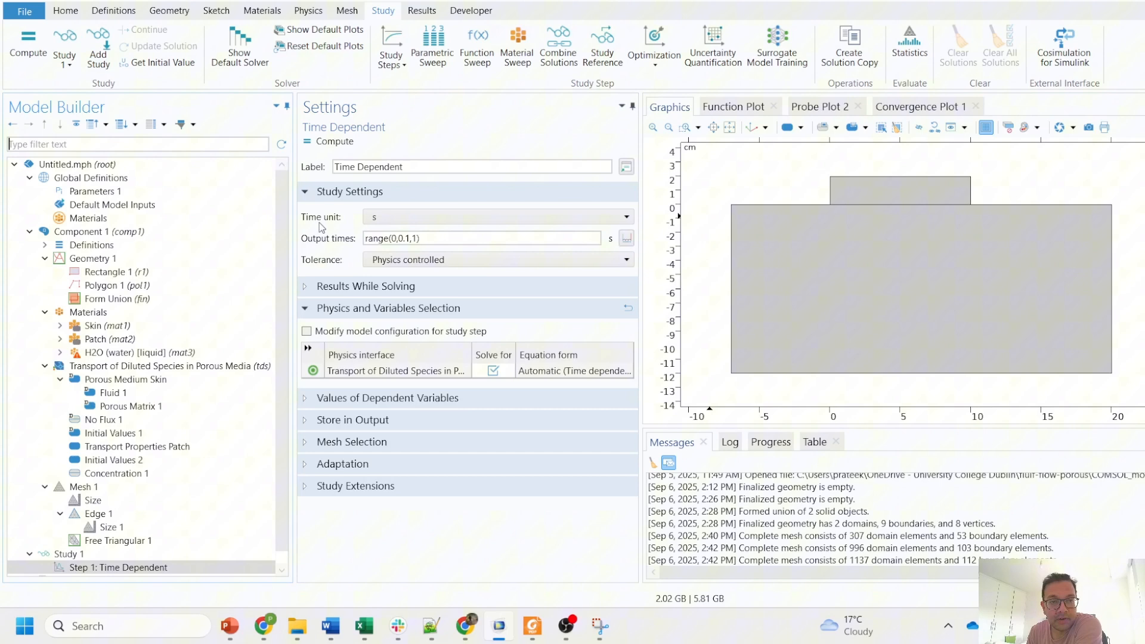
left_click(418, 237)
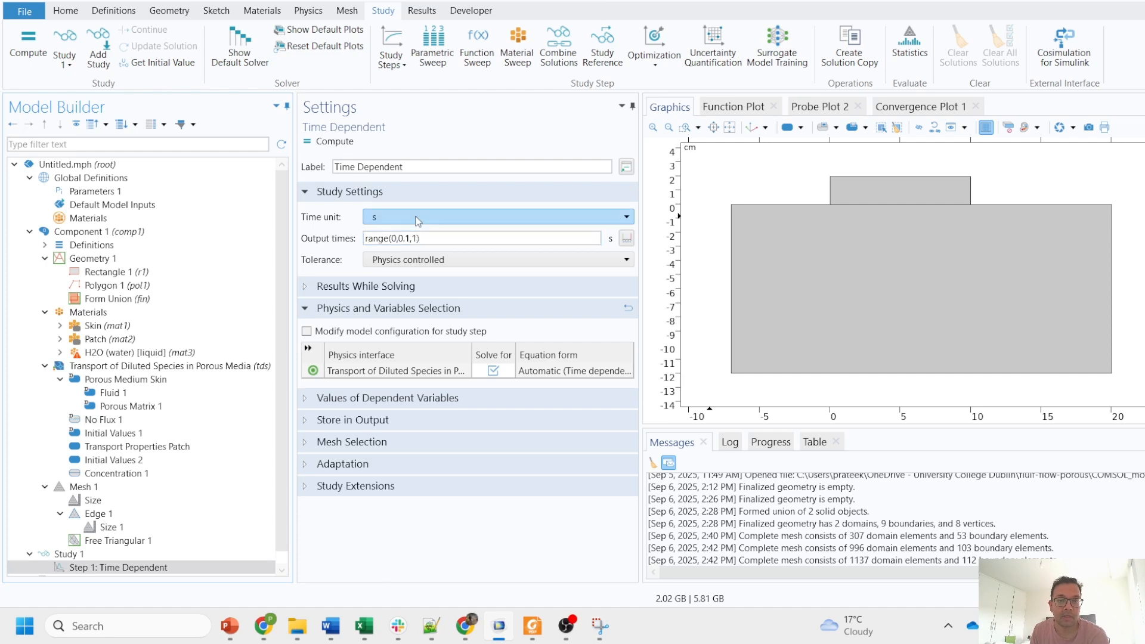
left_click(423, 217)
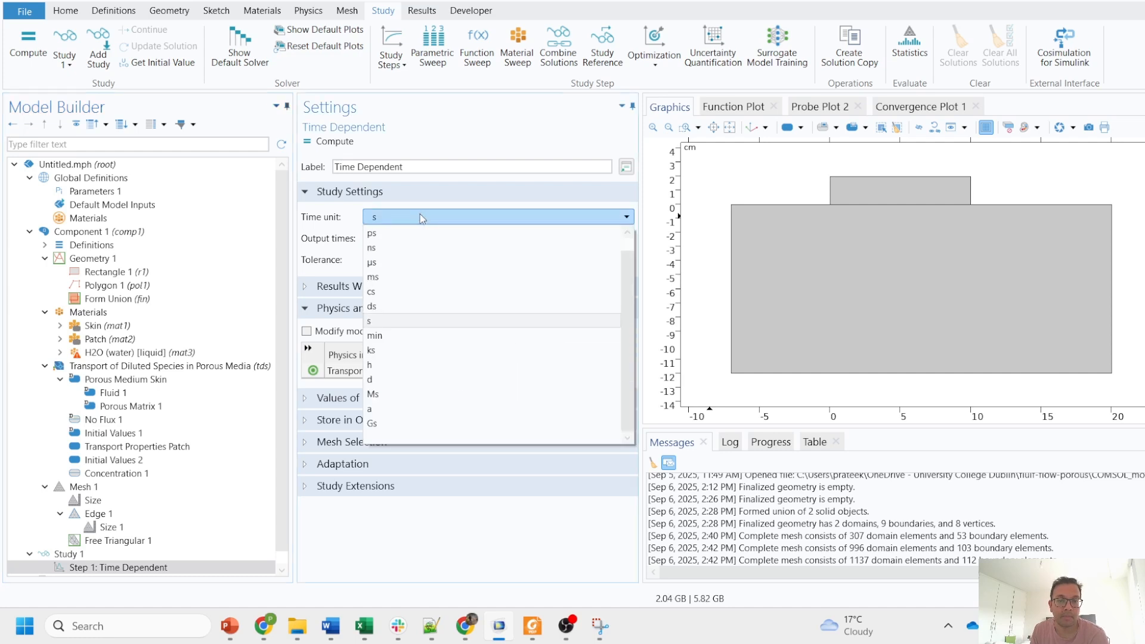
left_click(409, 335)
left_click(420, 240)
type("0,0.1,10)")
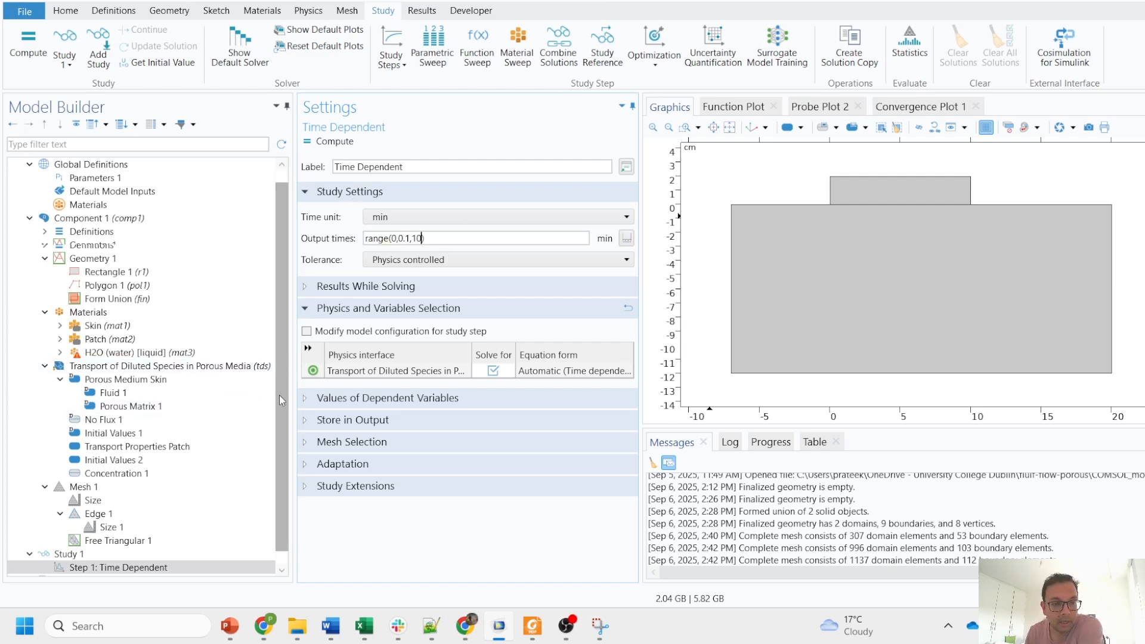
Get the initial value for the Time Dependent step to check the starting concentration distribution.
scroll(215, 543, "down", 1)
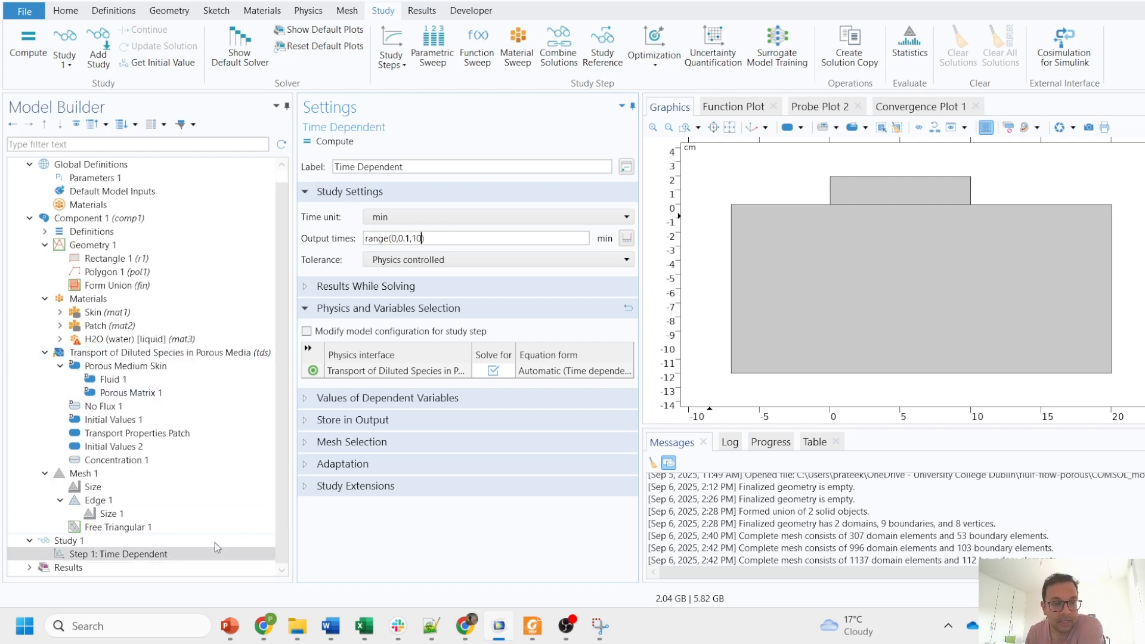
right_click(173, 552)
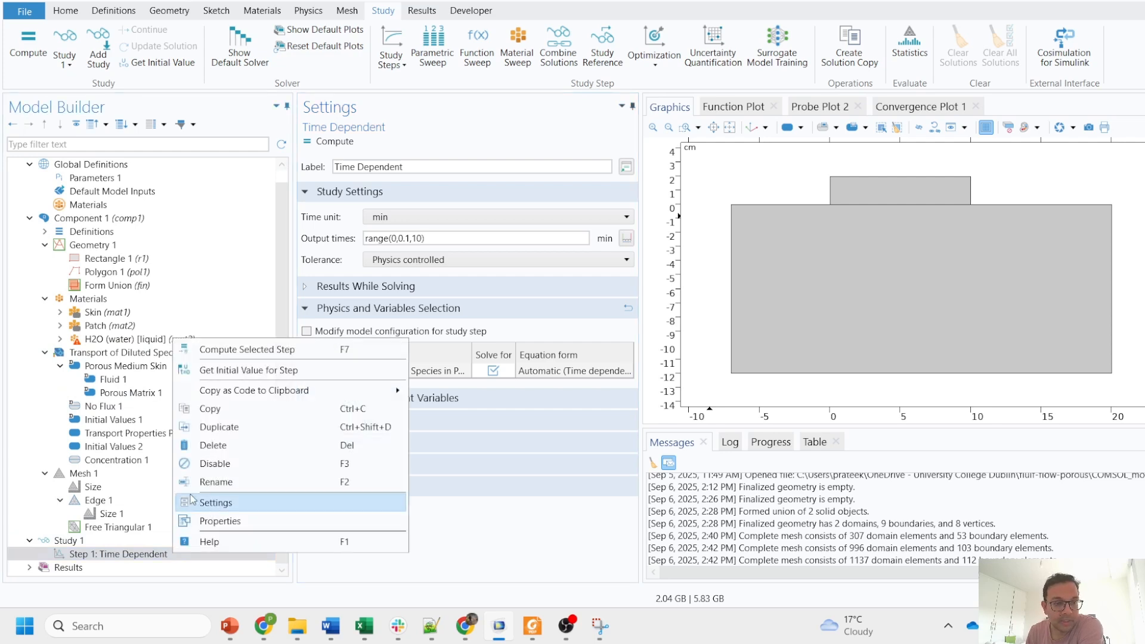
left_click(260, 371)
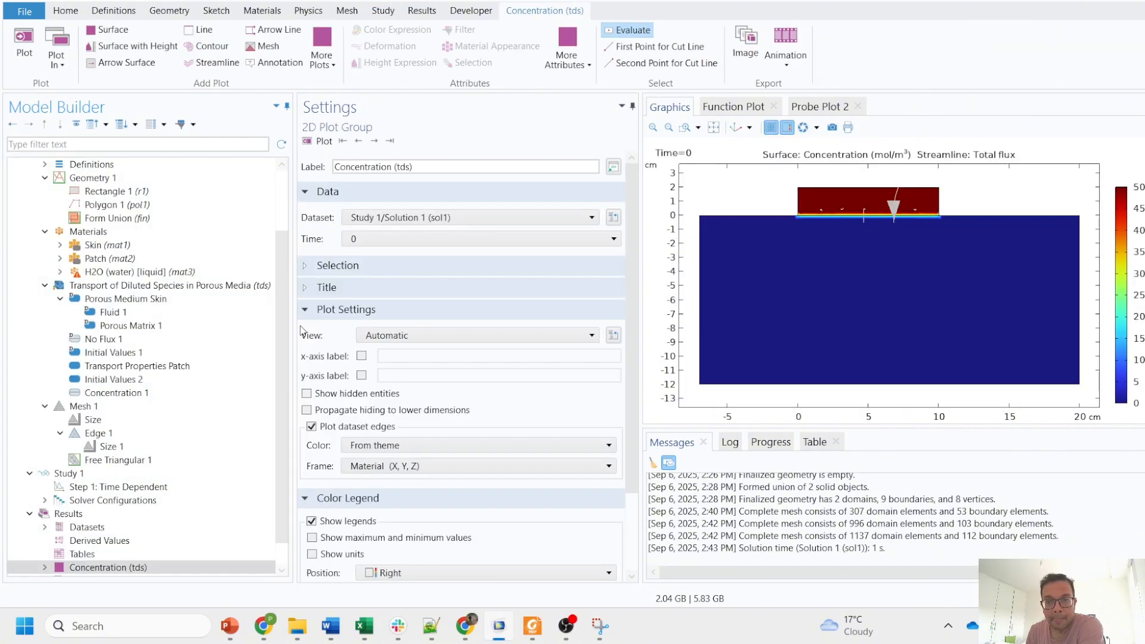
left_click_drag(281, 288, 281, 380)
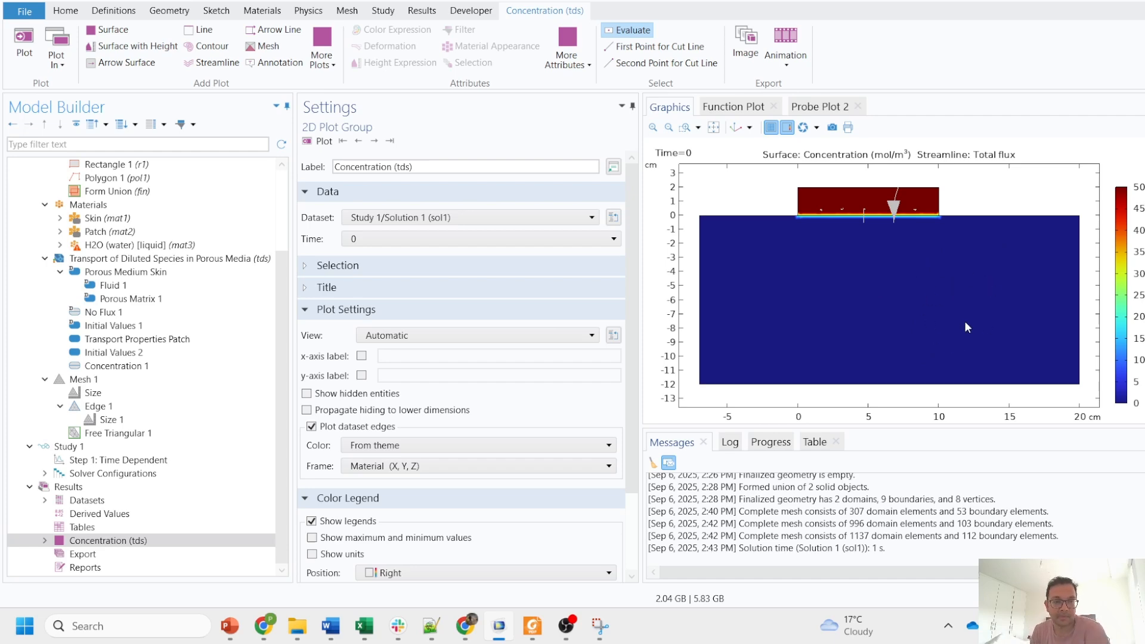
Compute the Time Dependent step of Study 1.
left_click(135, 462)
right_click(135, 462)
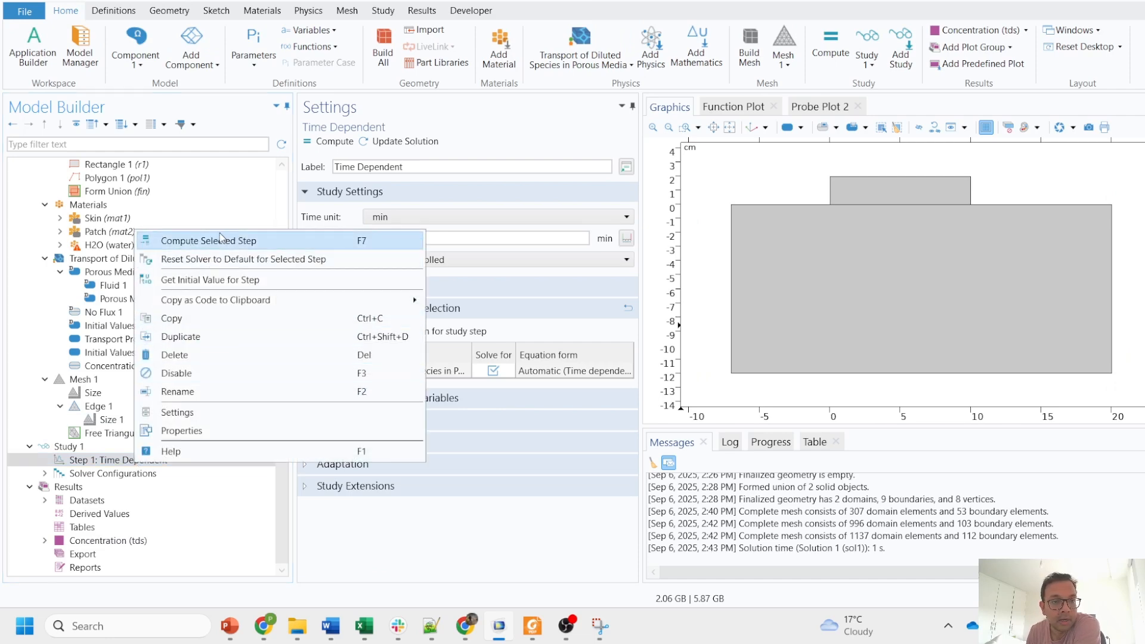
key("Escape")
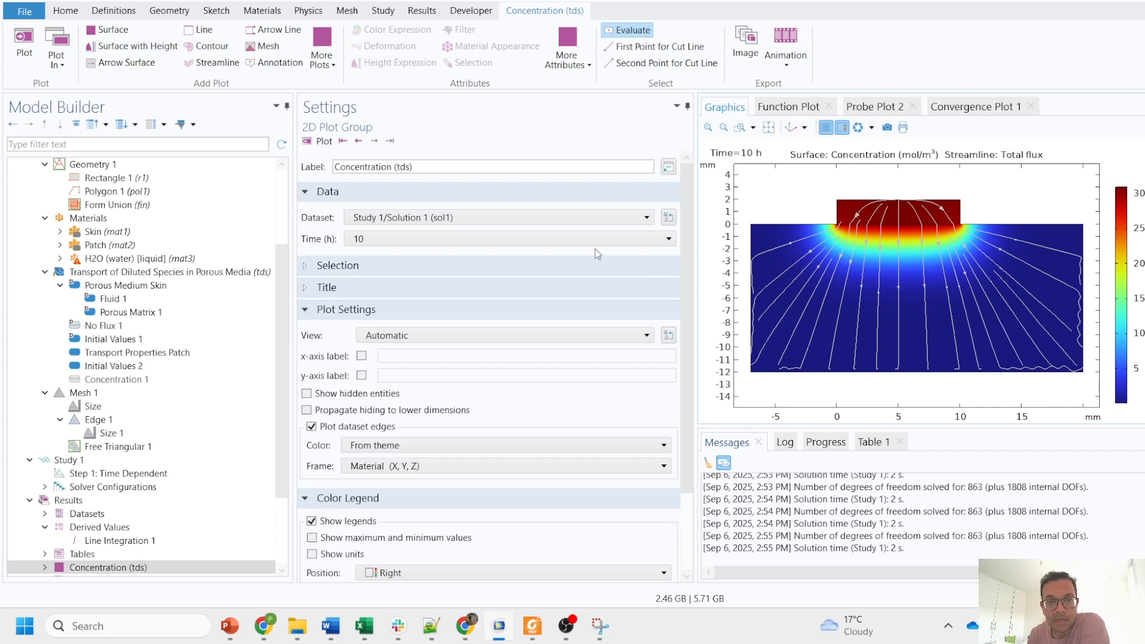
Create a player animation of the Concentration (tds) plot.
left_click(785, 62)
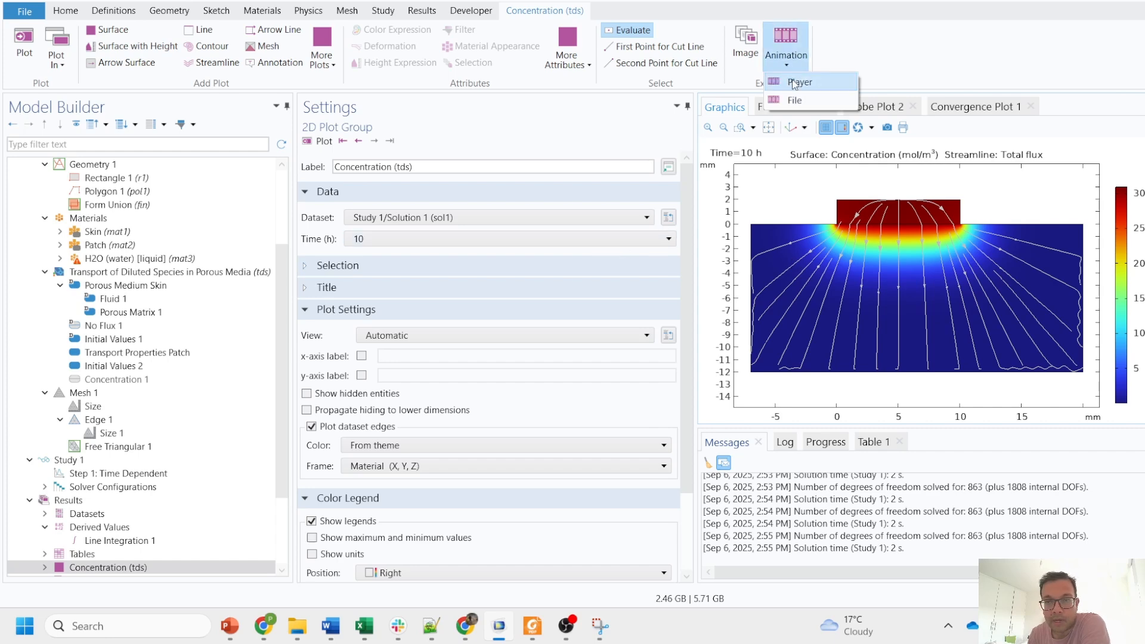
left_click(799, 83)
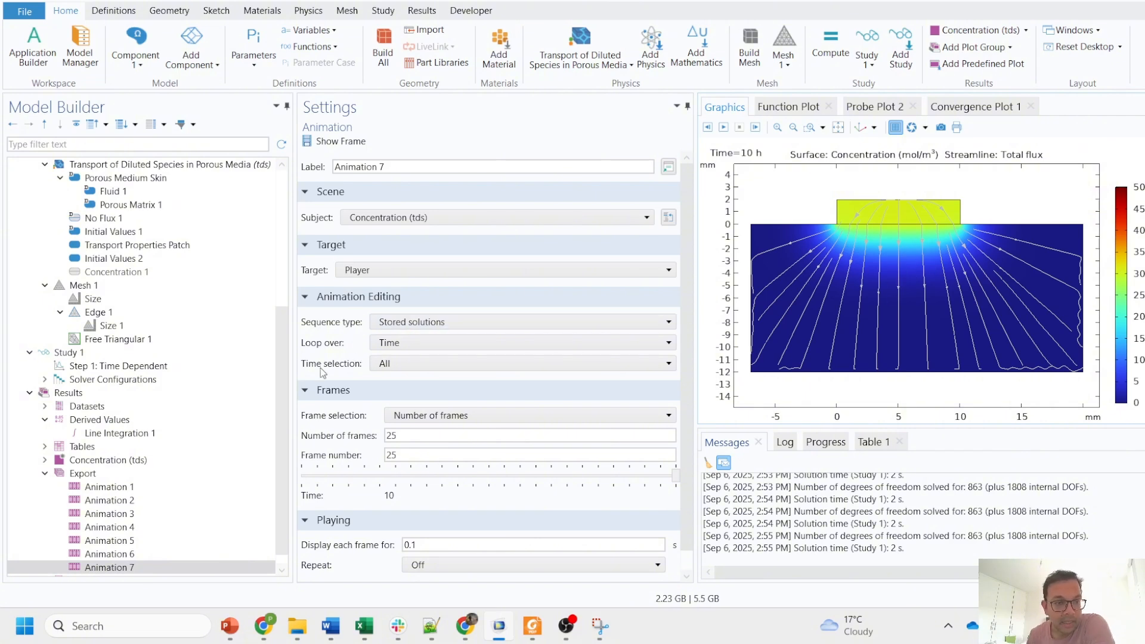
left_click(205, 392)
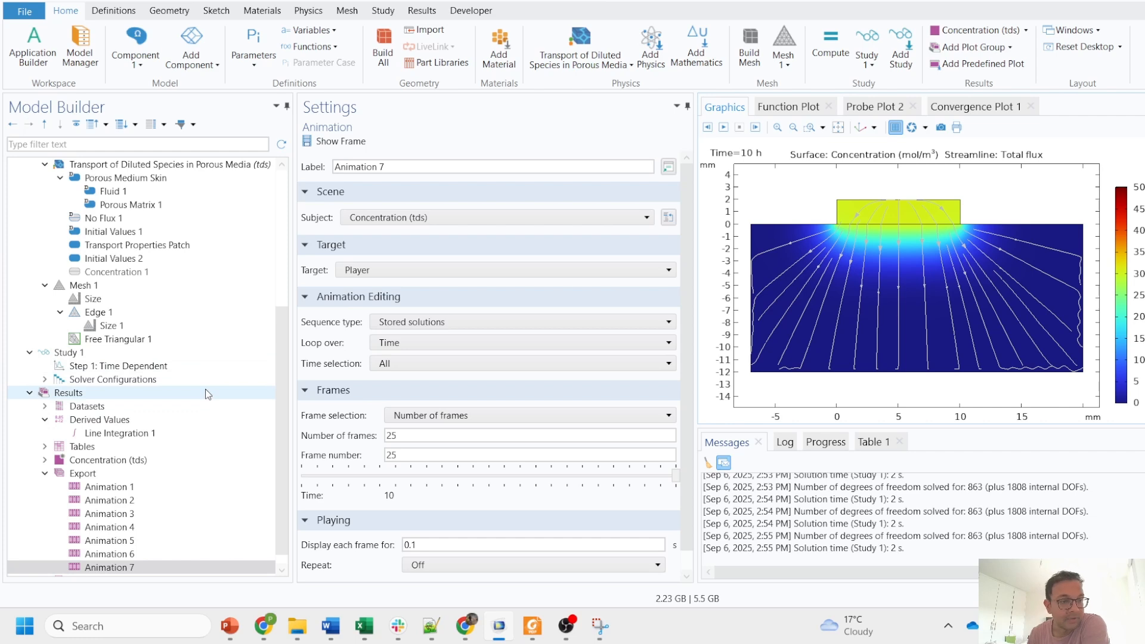
right_click(205, 394)
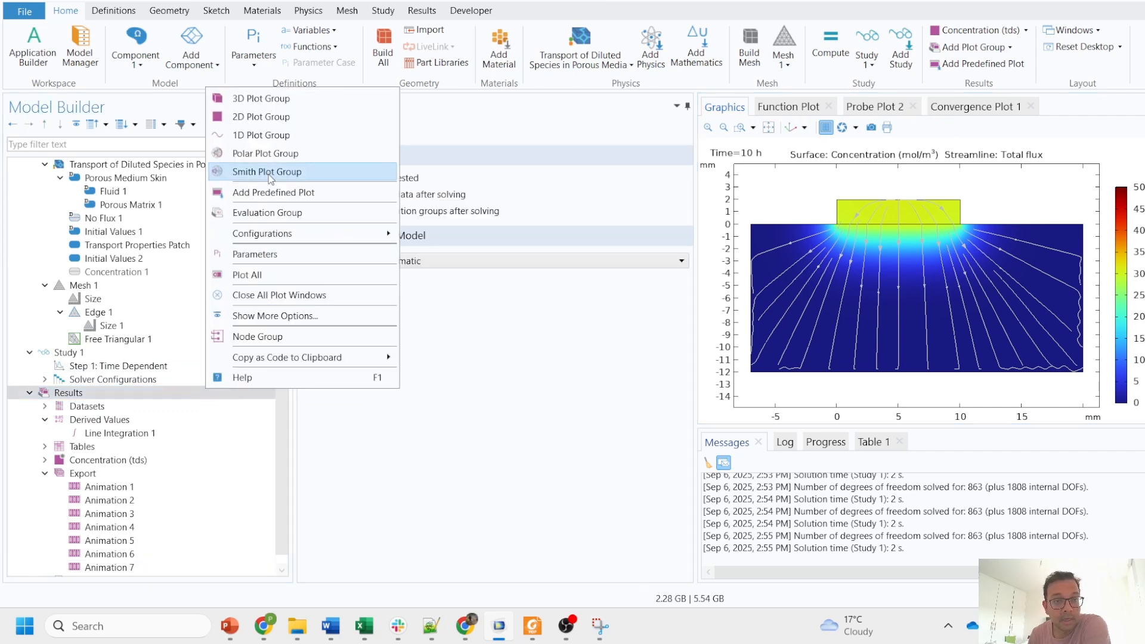
left_click(429, 387)
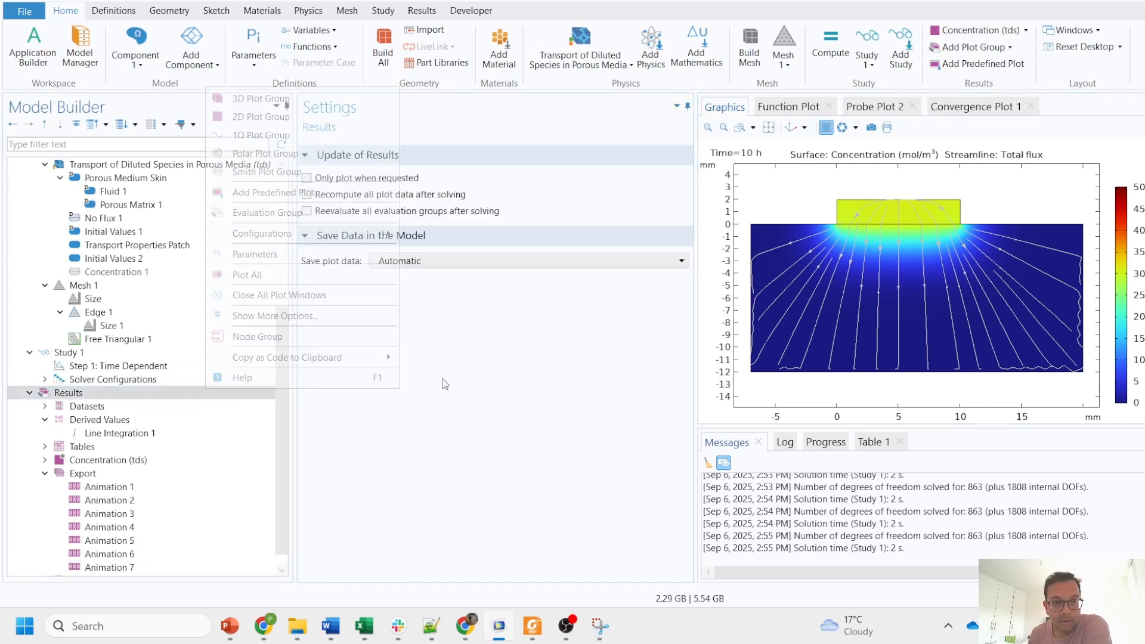
Switch to Chrome, view the normalized drug flux over time plot in the COMSOL transdermal patch blog post, and return to COMSOL.
left_click(465, 625)
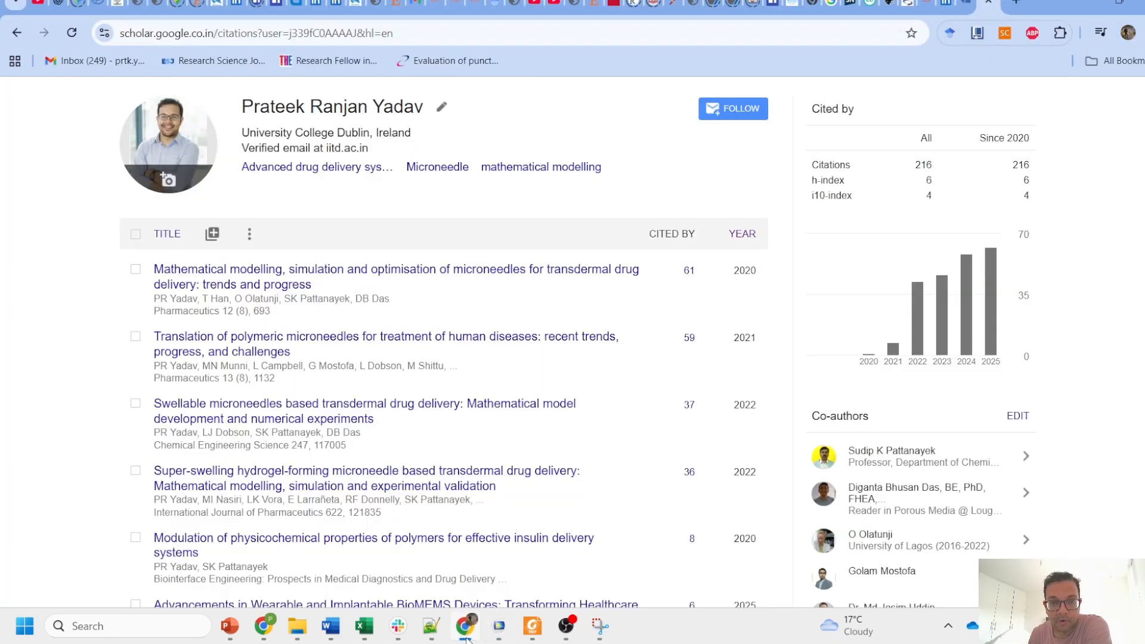
left_click(966, 9)
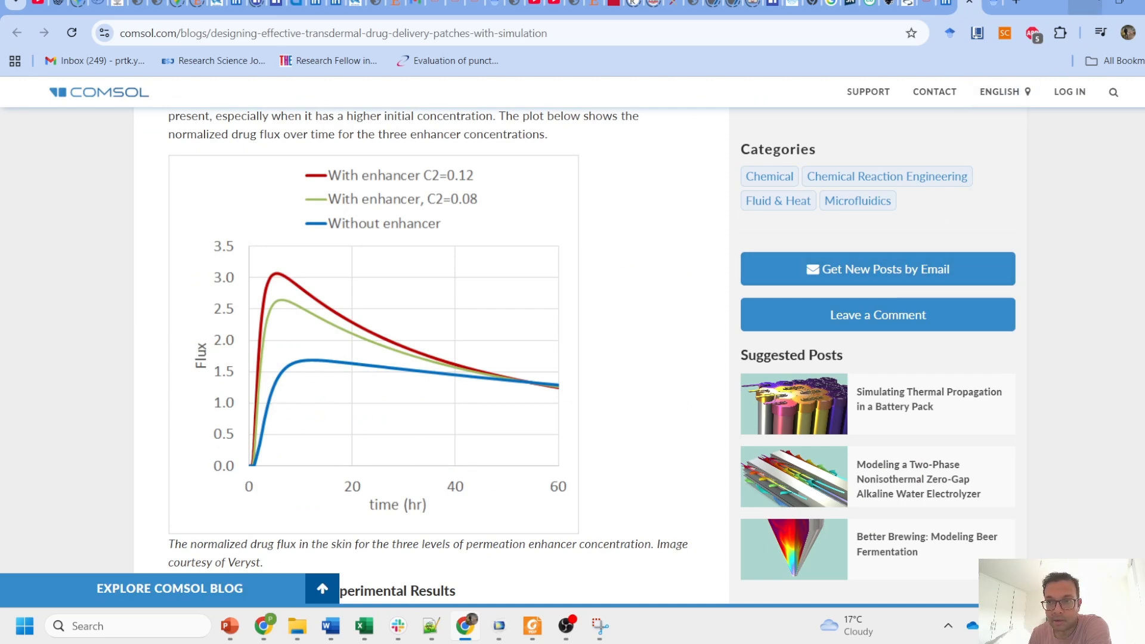
left_click(1084, 6)
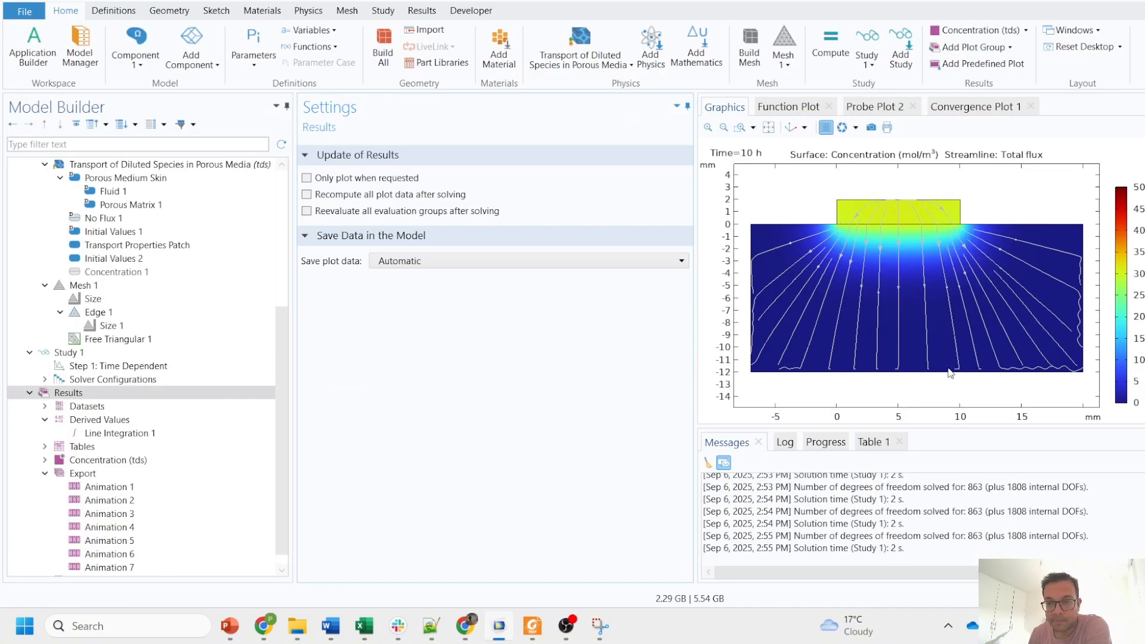
Review the Concentration 1 boundary condition on the skin's bottom edge and the Time Dependent step's settings.
left_click(193, 272)
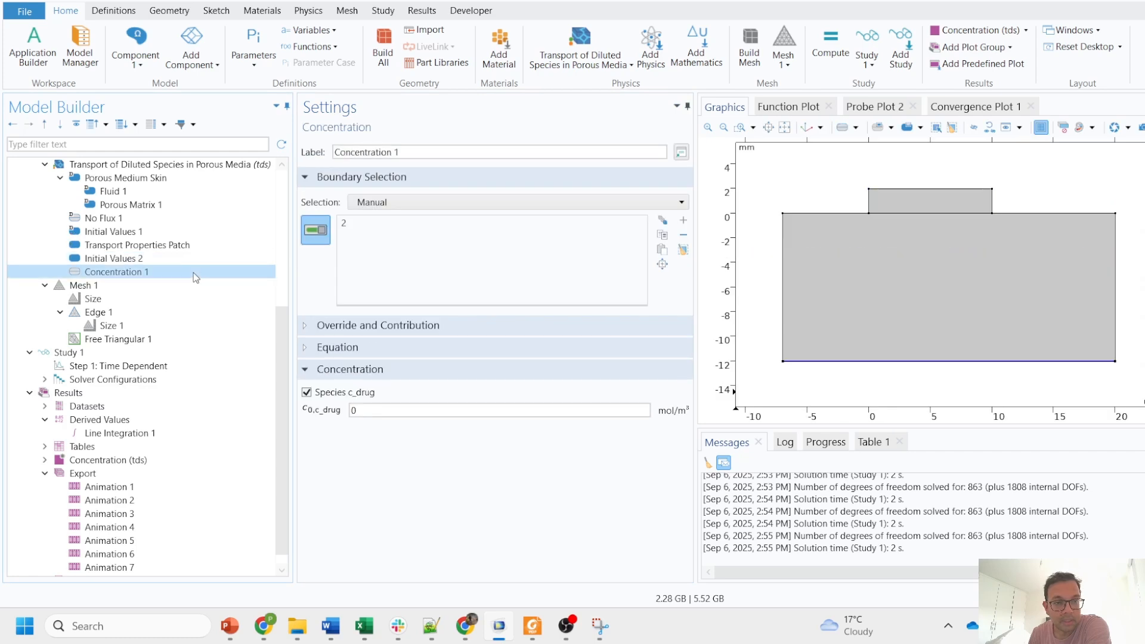
right_click(194, 273)
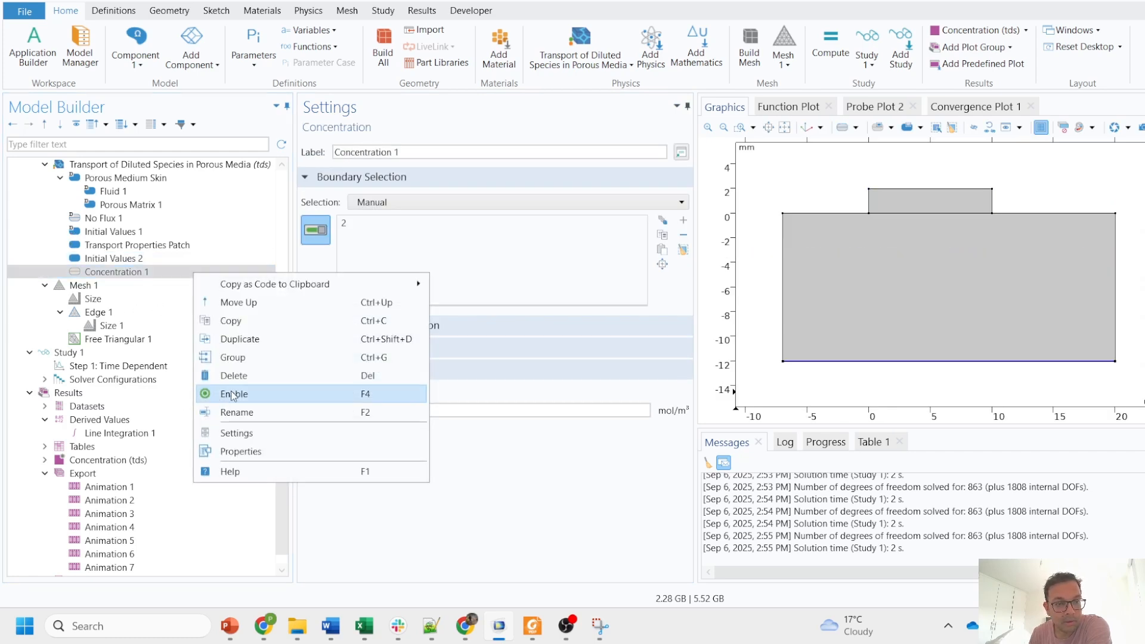
left_click(113, 366)
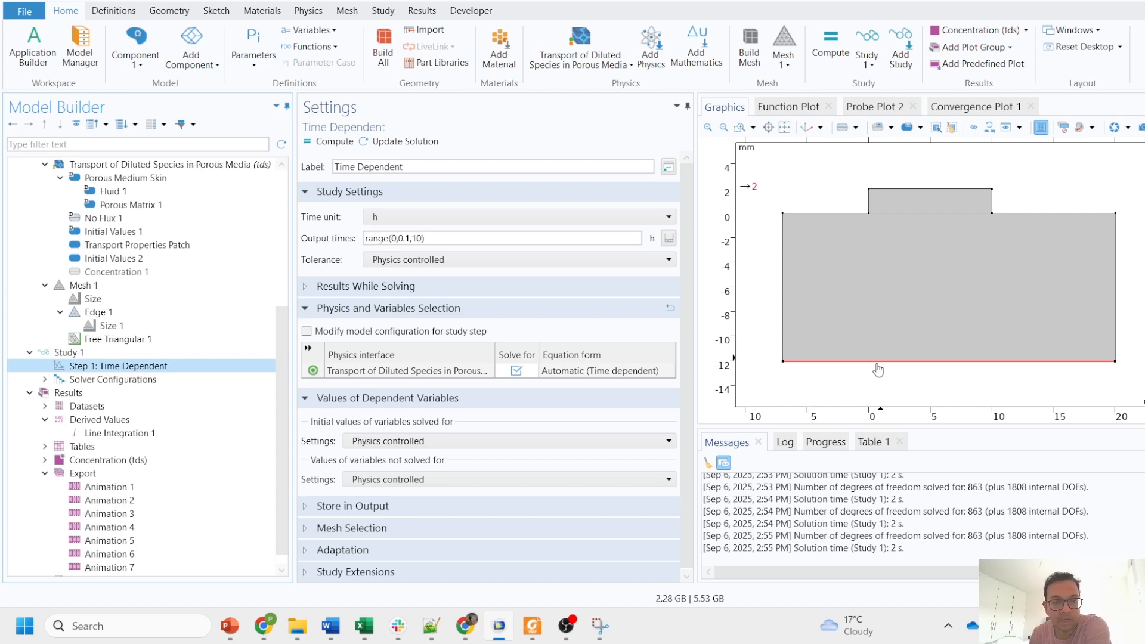
Add a Line Average derived value and select the bottom boundary of the skin, boundary 2, for it.
scroll(109, 425, "down", 1)
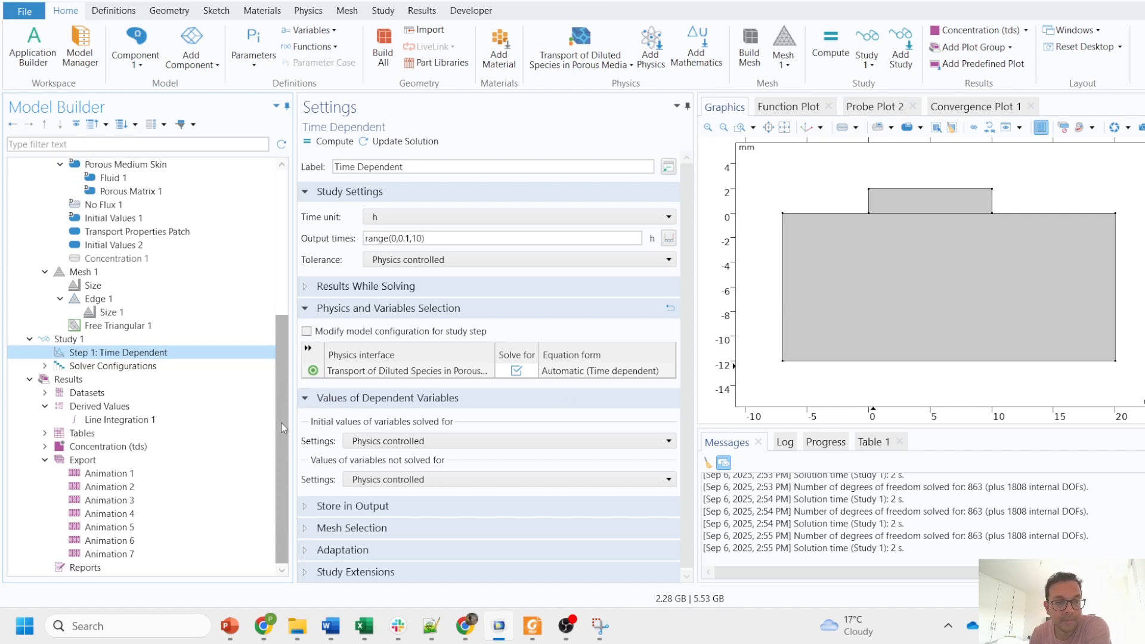
left_click(95, 407)
right_click(106, 408)
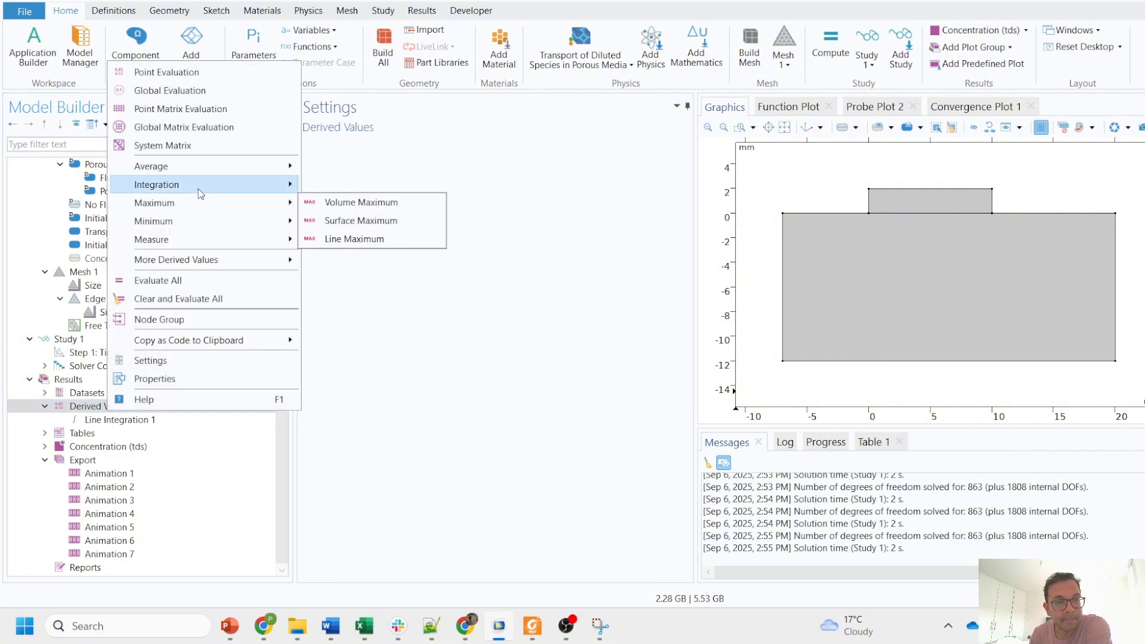
mouse_move(206, 166)
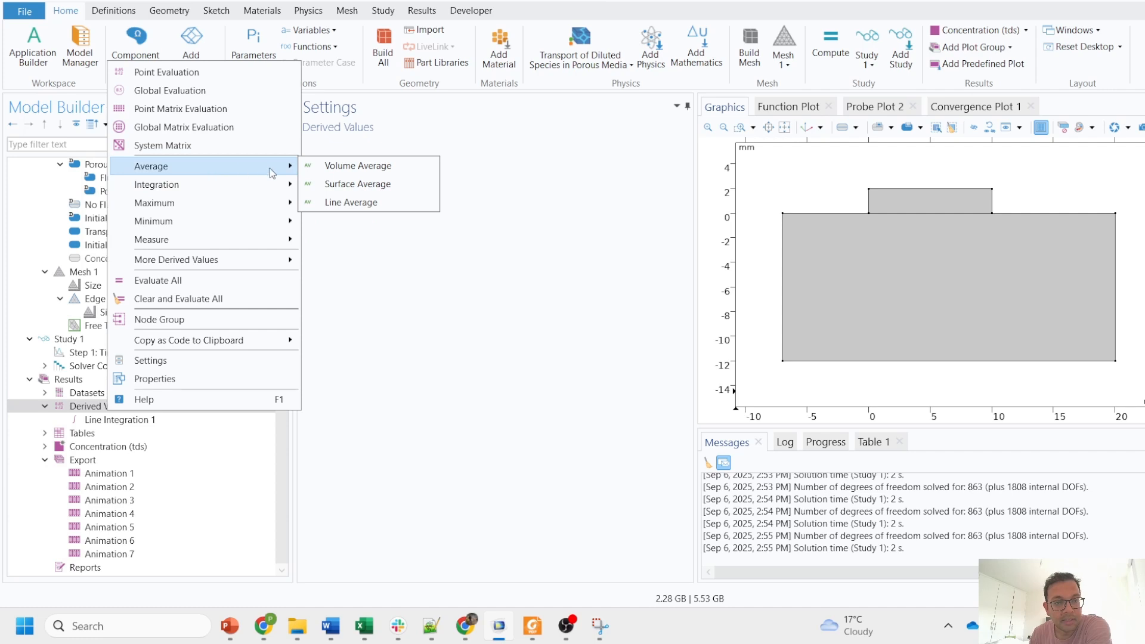
left_click(337, 203)
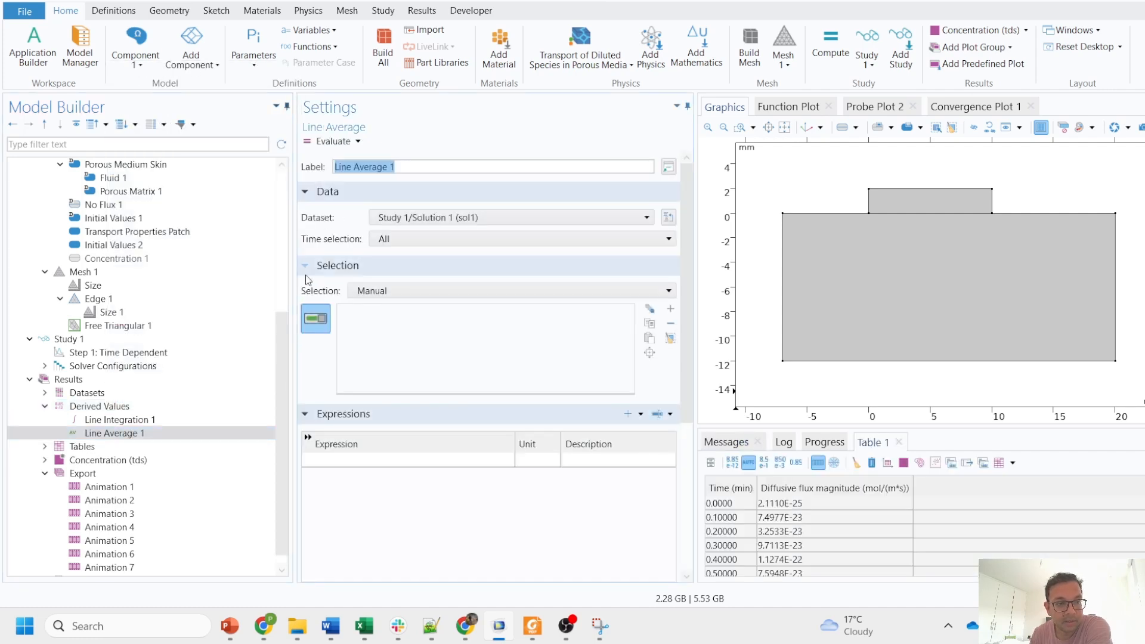
left_click(875, 361)
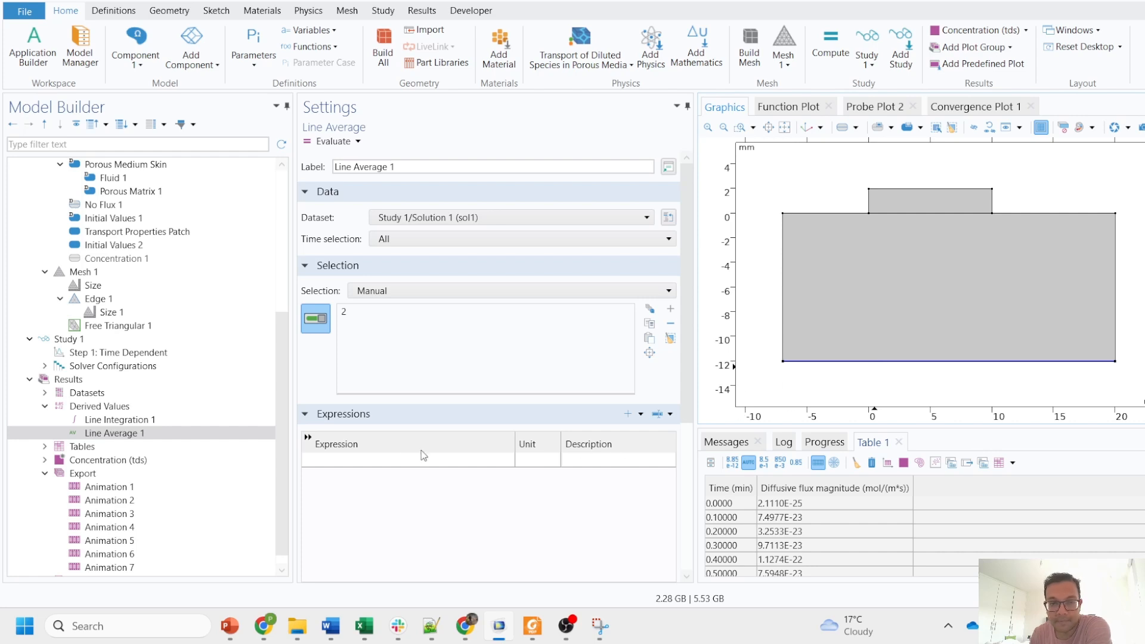
Search the expressions for flux and set the line average's expression to Total flux magnitude, tds.tfluxMag_c_drug.
left_click(658, 411)
type("flu")
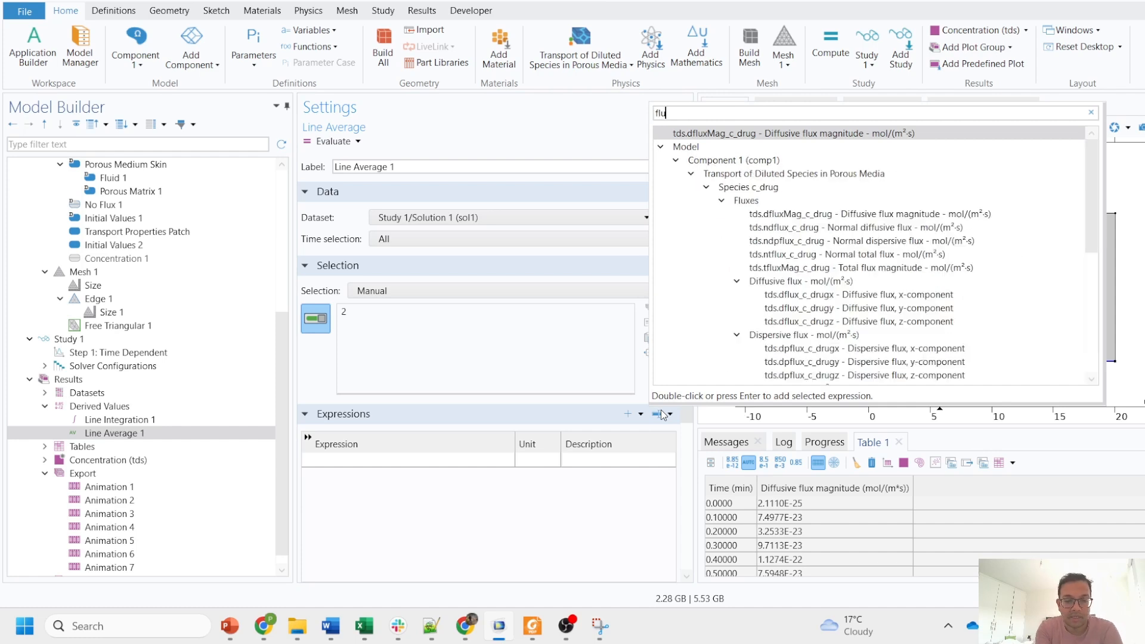
type("x")
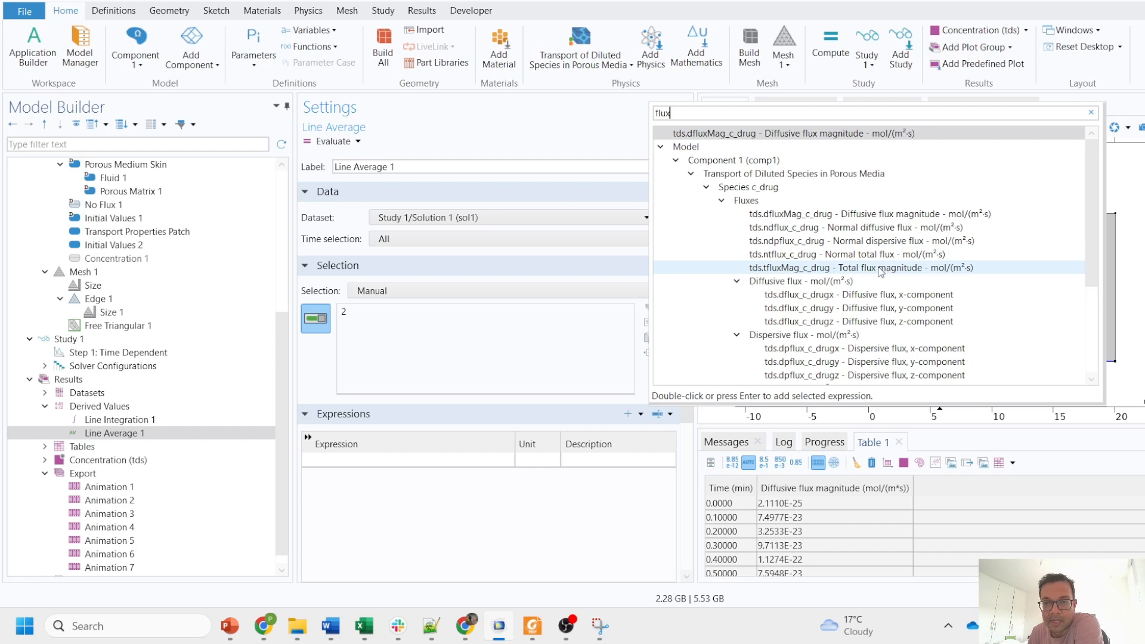
double_click(879, 268)
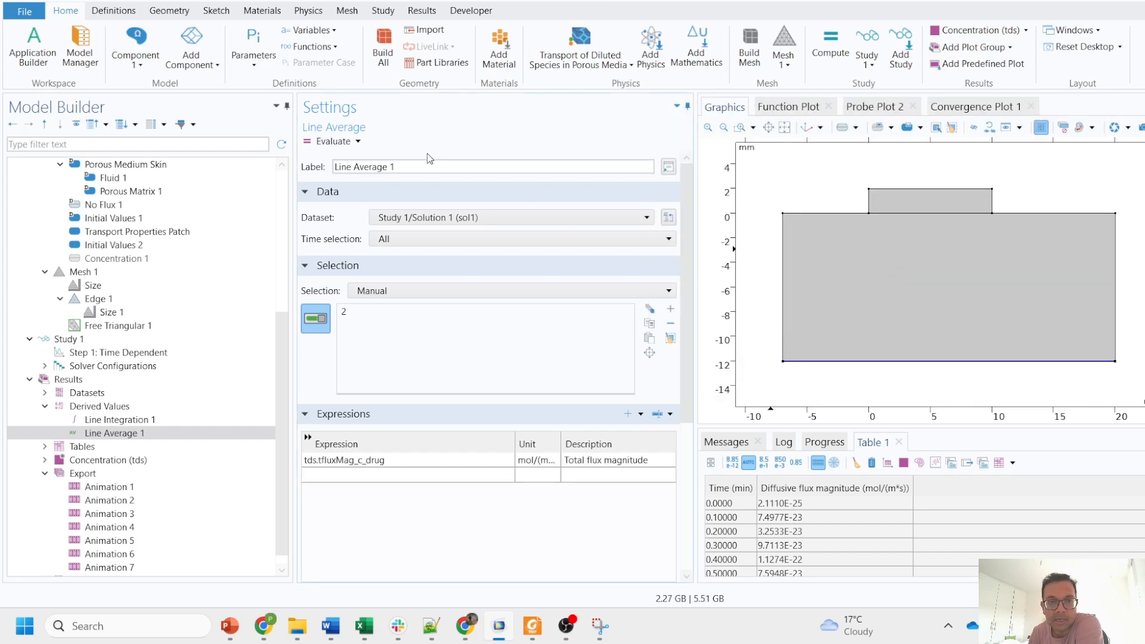
Evaluate the line average into a new table and inspect the flux rows at 4 and 4.1 h.
left_click(357, 142)
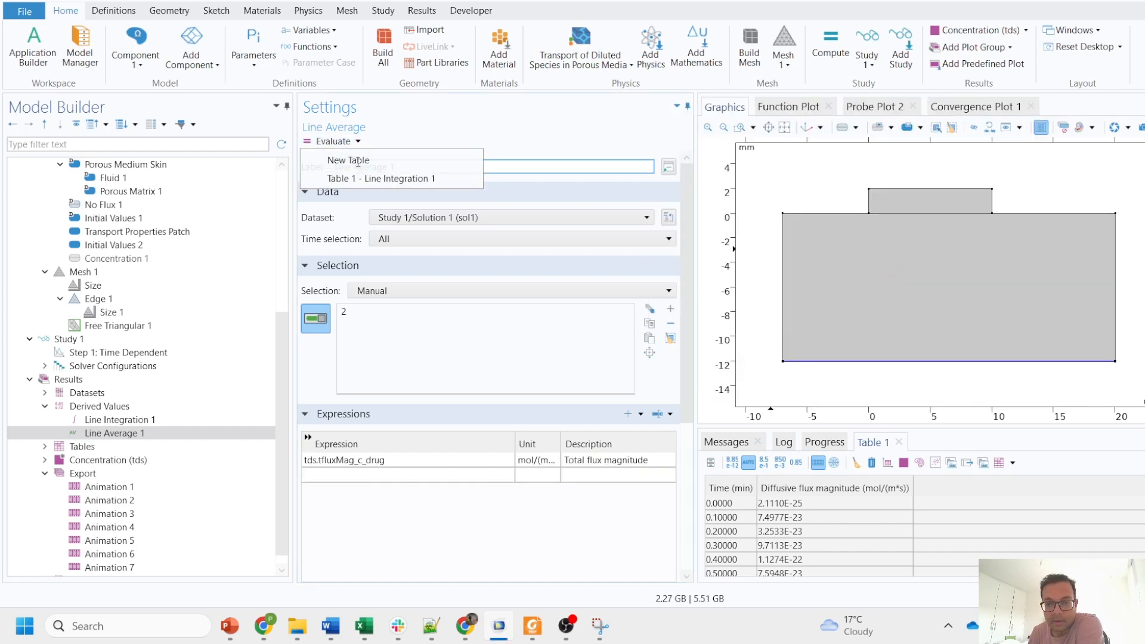
left_click(358, 162)
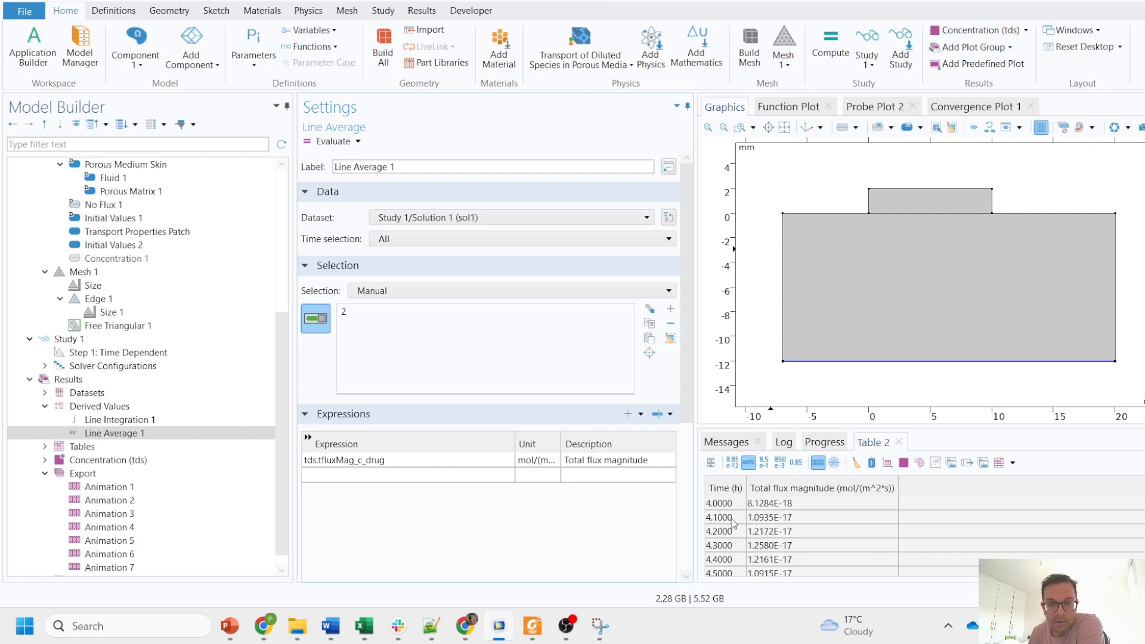
left_click(731, 517)
left_click(727, 504)
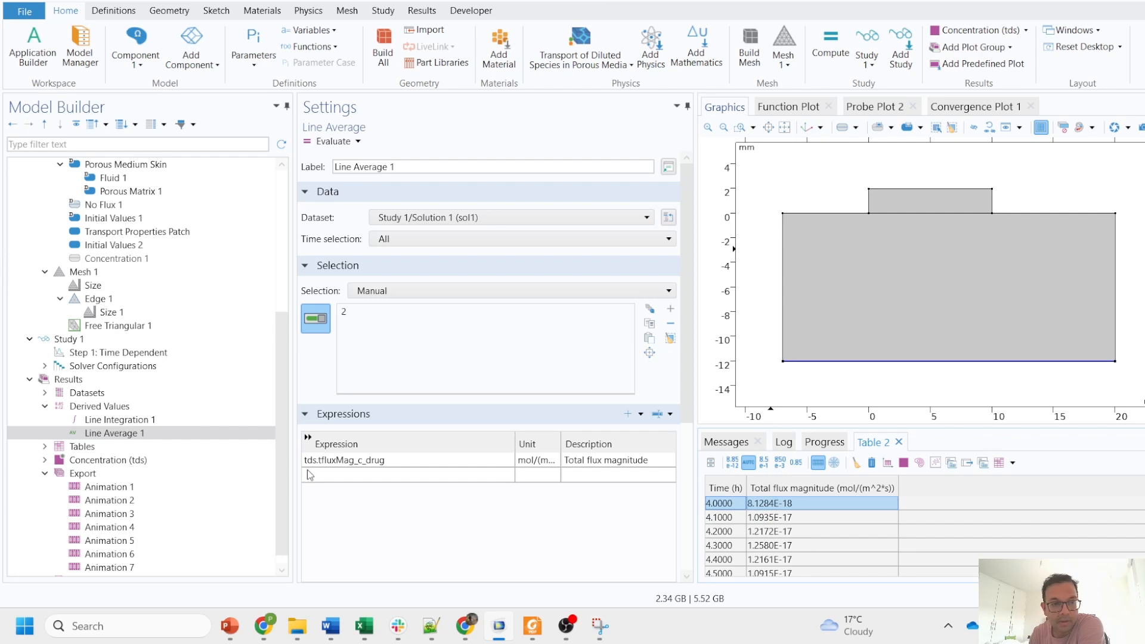
Add a 1D plot group to the results.
left_click(90, 380)
right_click(103, 384)
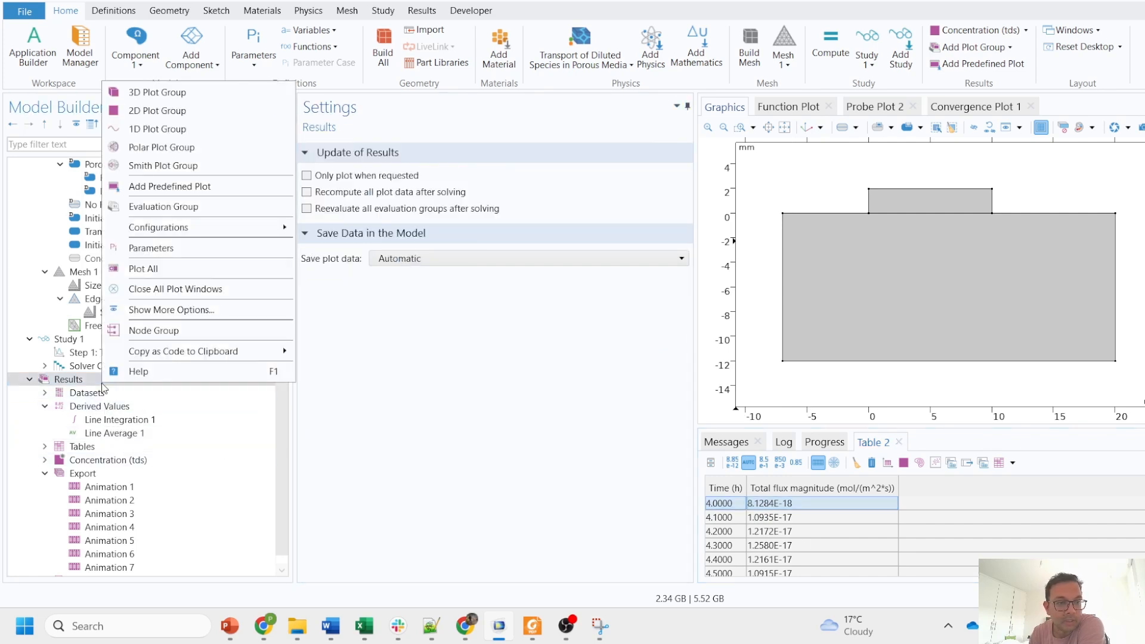
left_click(179, 129)
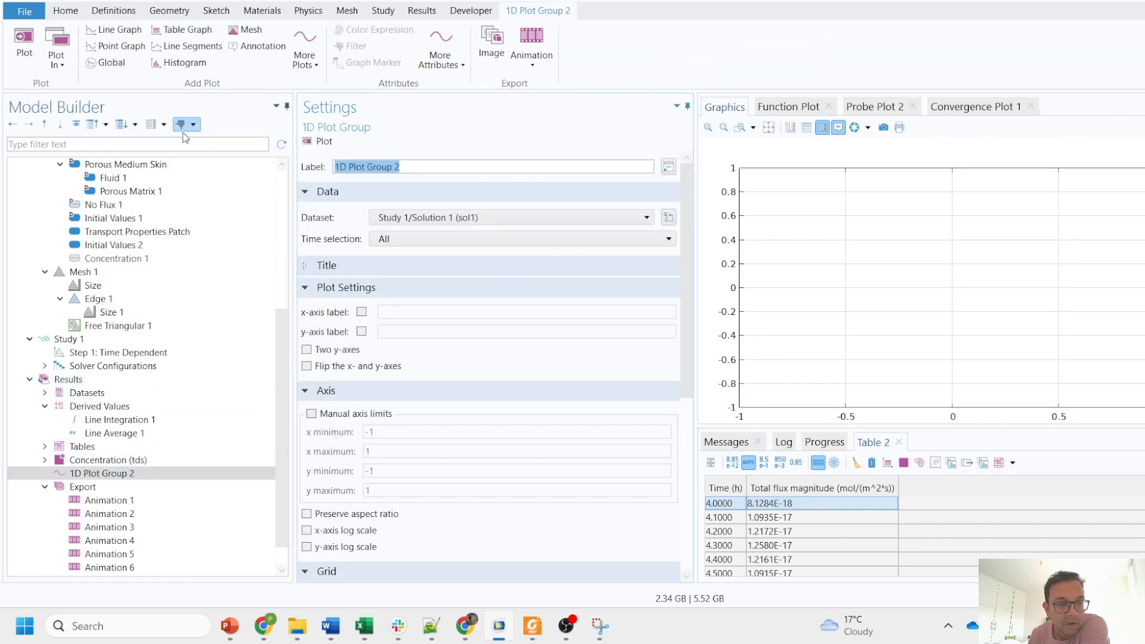
Add a table graph to the new 1D plot group with Table 2 as its data, and plot it.
right_click(155, 478)
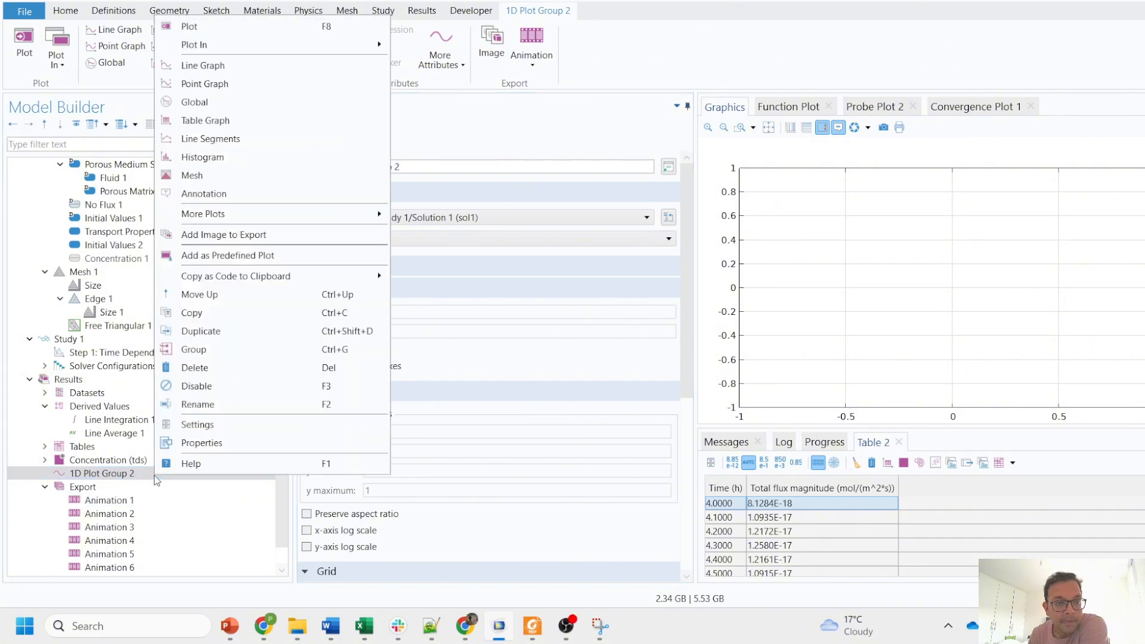
left_click(244, 122)
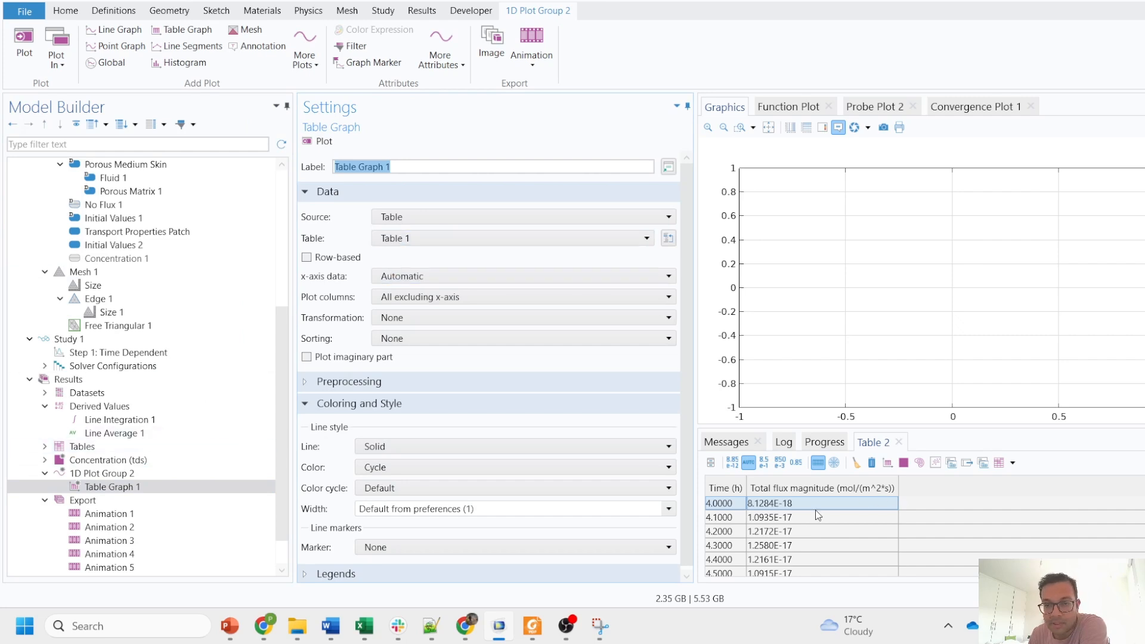
left_click(400, 238)
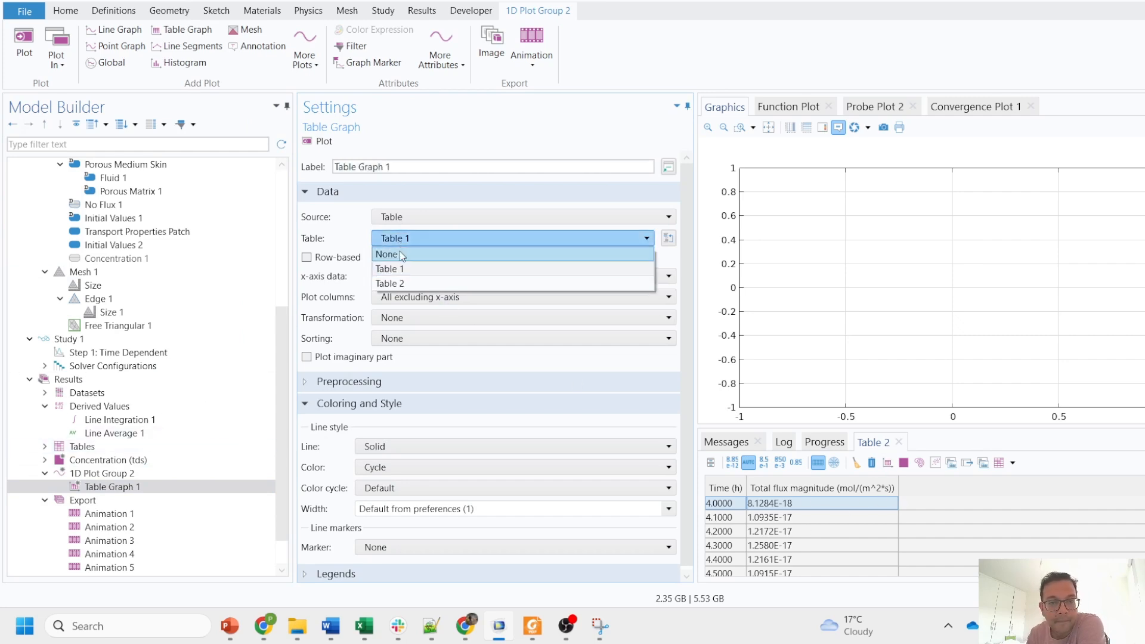
left_click(403, 284)
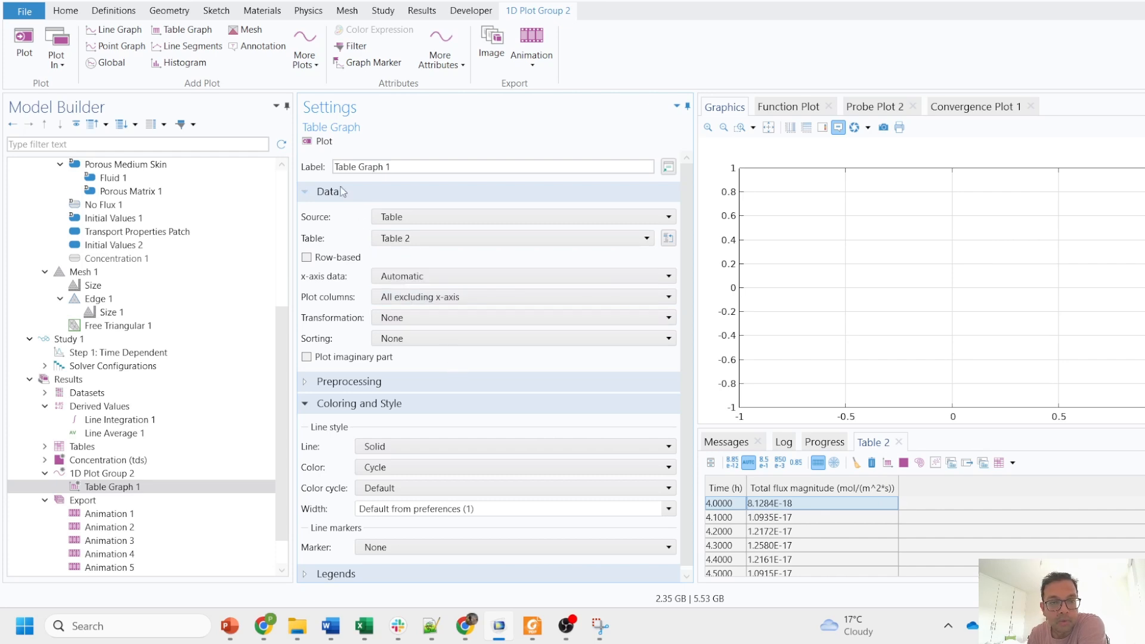
left_click(318, 141)
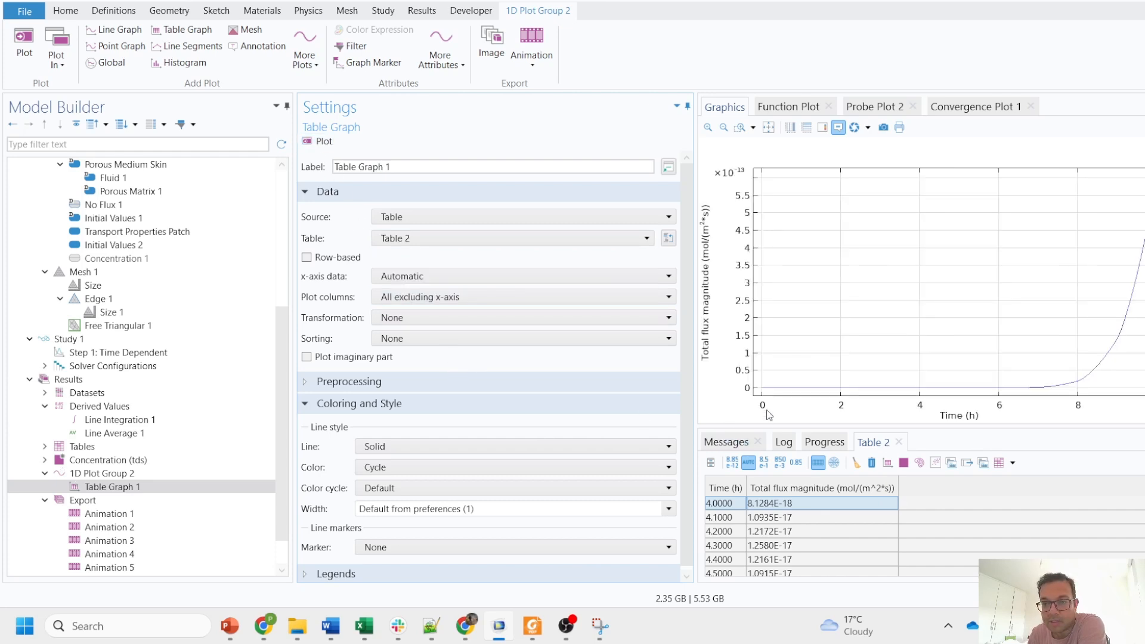
Review the flux graph, the drug delivery patch slide in PowerPoint, and the concentration plot back in COMSOL.
mouse_move(761, 389)
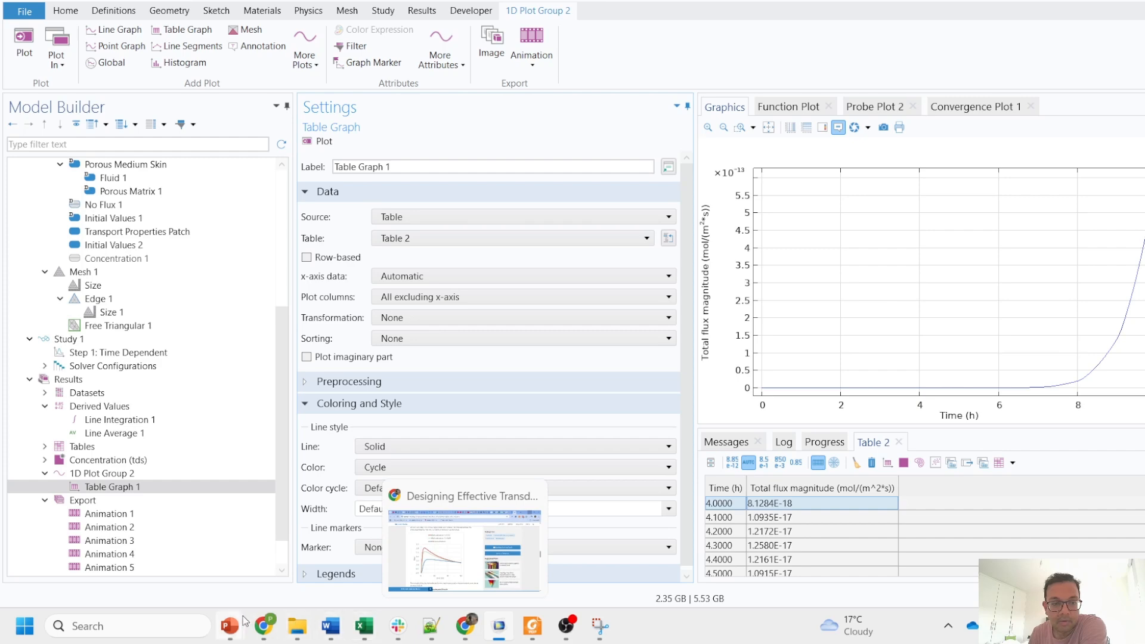
mouse_move(244, 620)
left_click(304, 537)
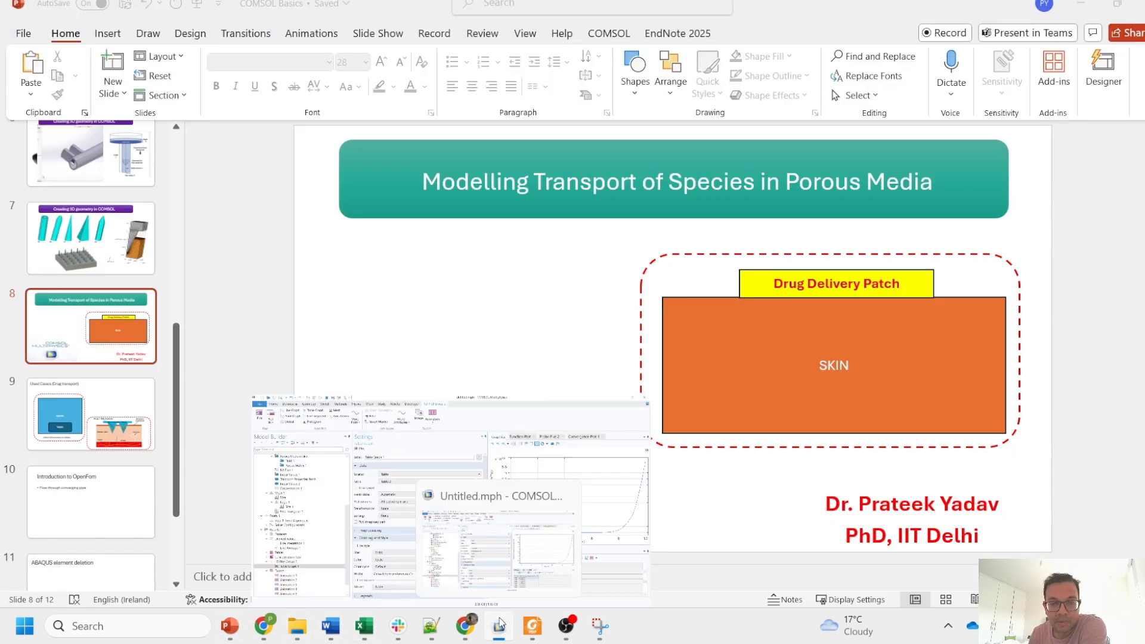
left_click(560, 581)
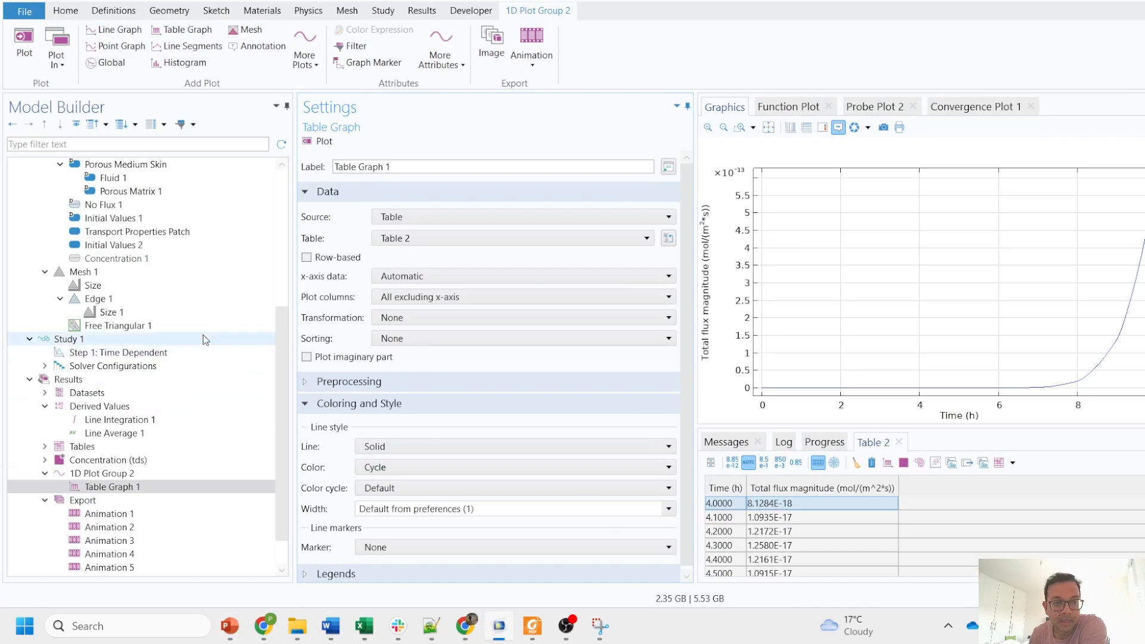
left_click(163, 344)
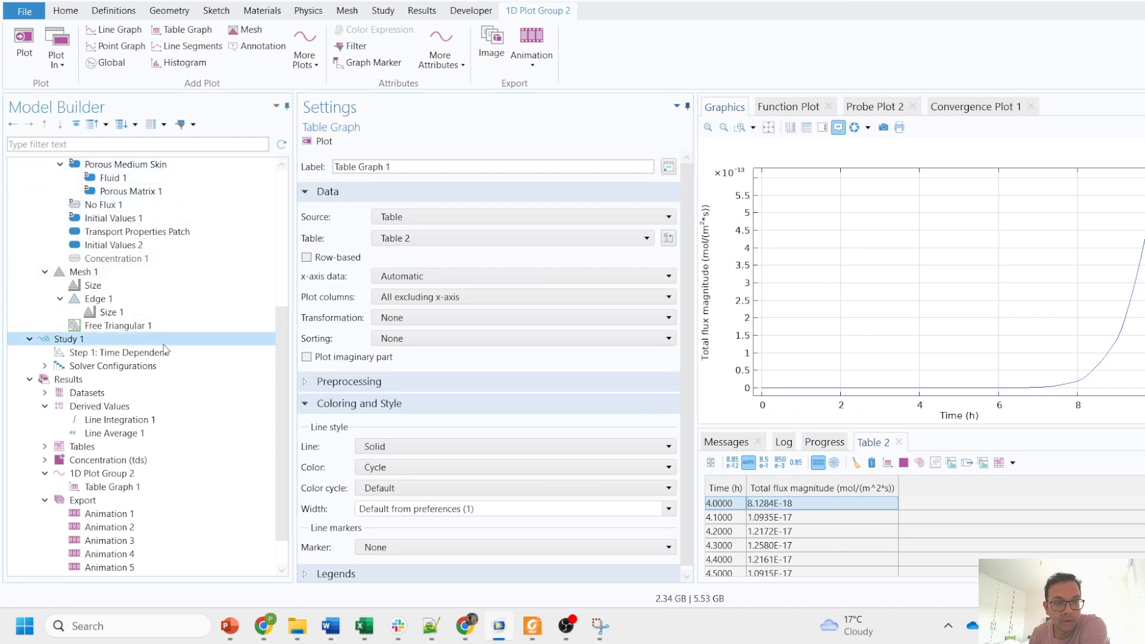
left_click(161, 461)
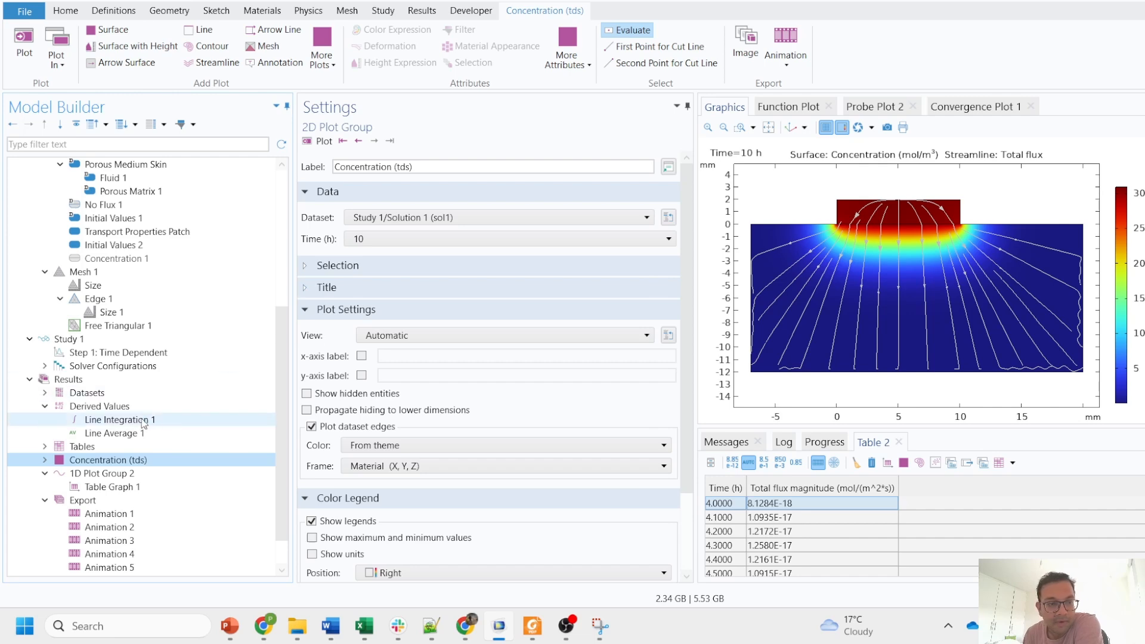
Set the time-dependent study's output times to range(0,0.1,240) h and recompute the study.
left_click(118, 352)
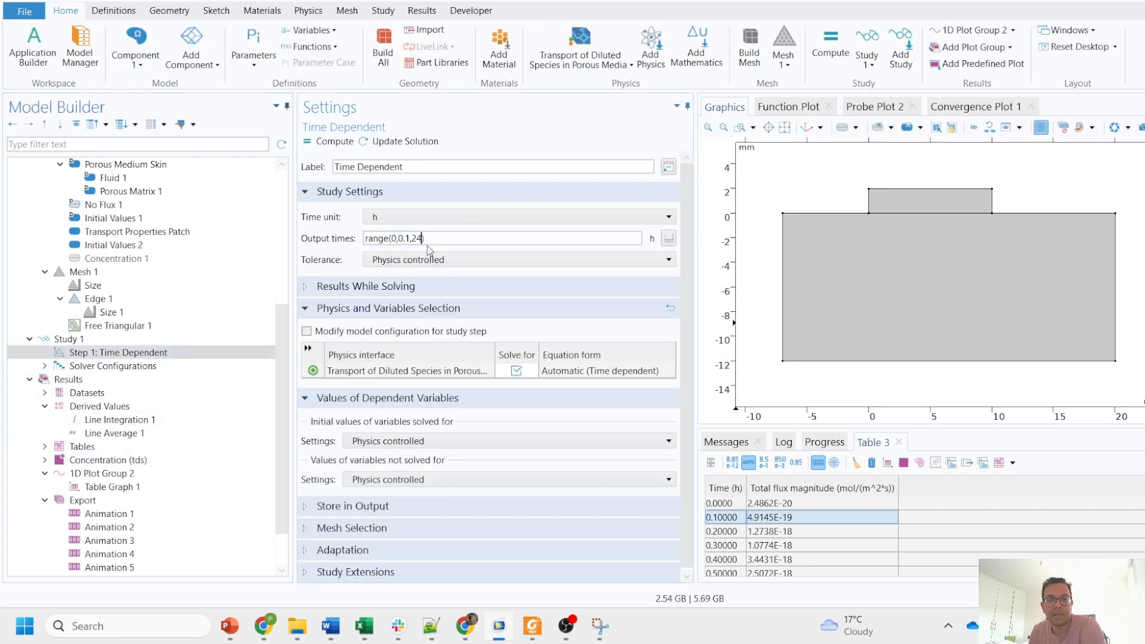
type("0")
left_click(320, 143)
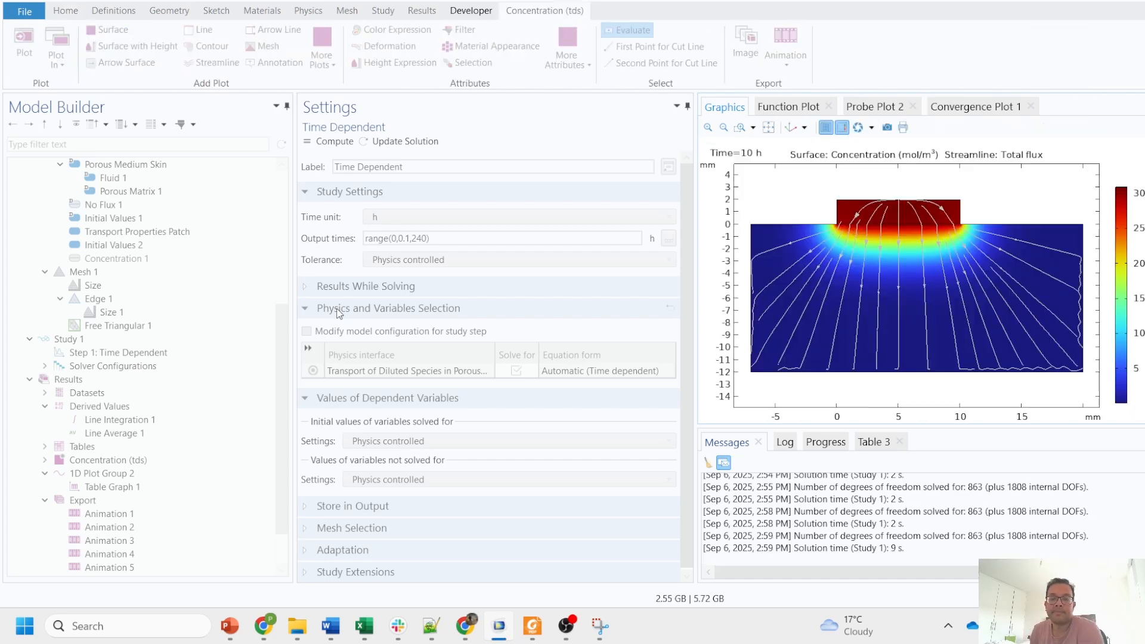
Evaluate the line average of the total flux magnitude on the bottom boundary into a new table.
scroll(148, 483, "down", 2)
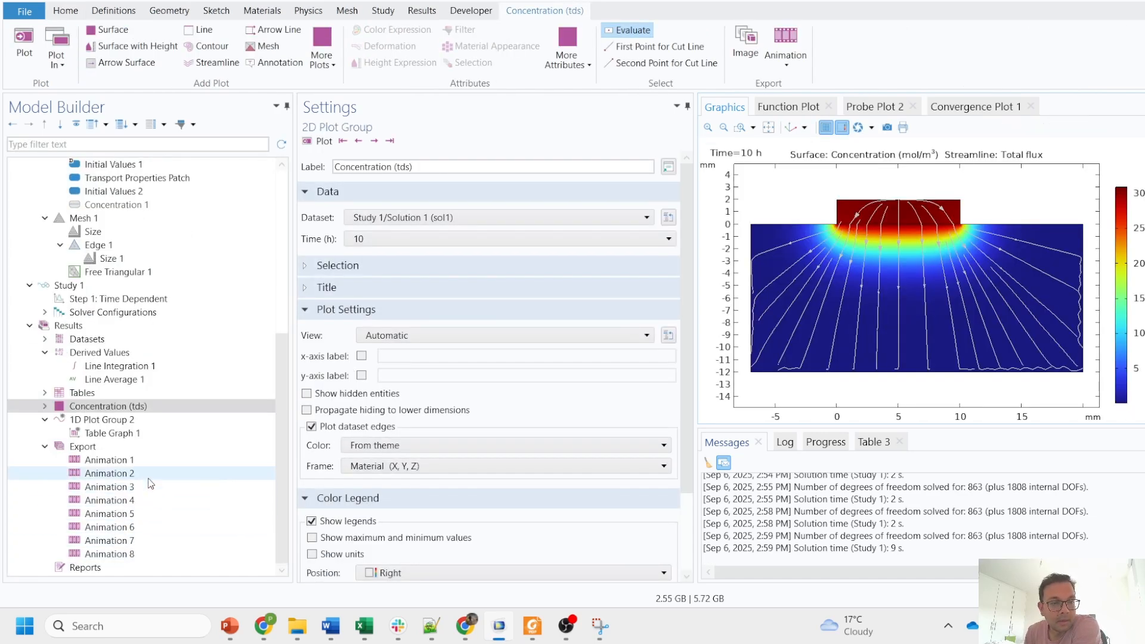
left_click(153, 439)
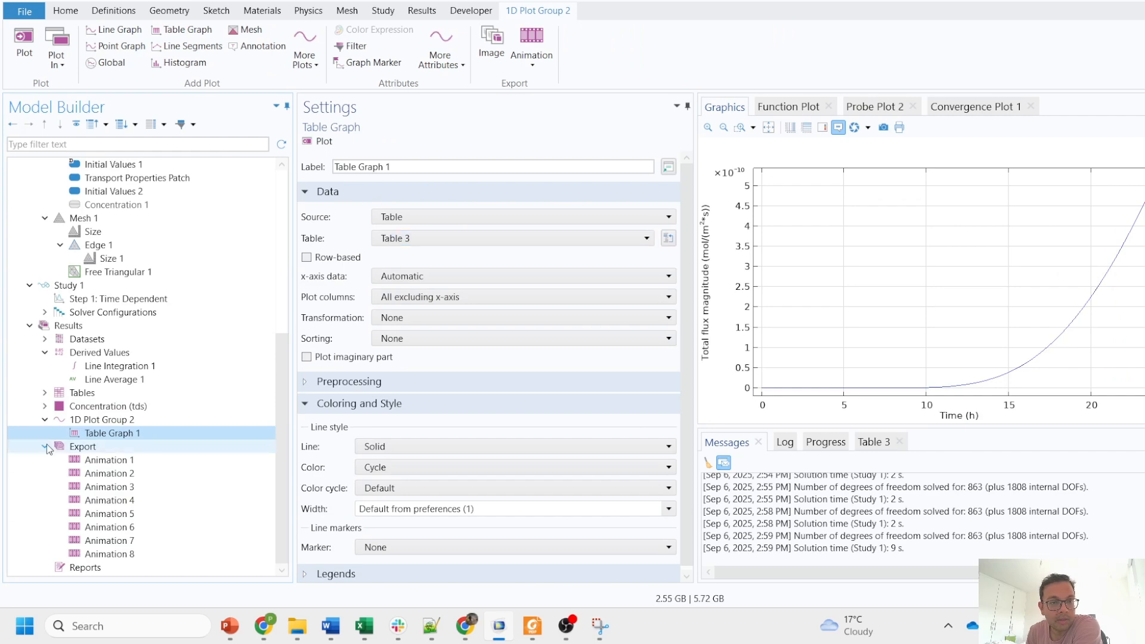
left_click(111, 379)
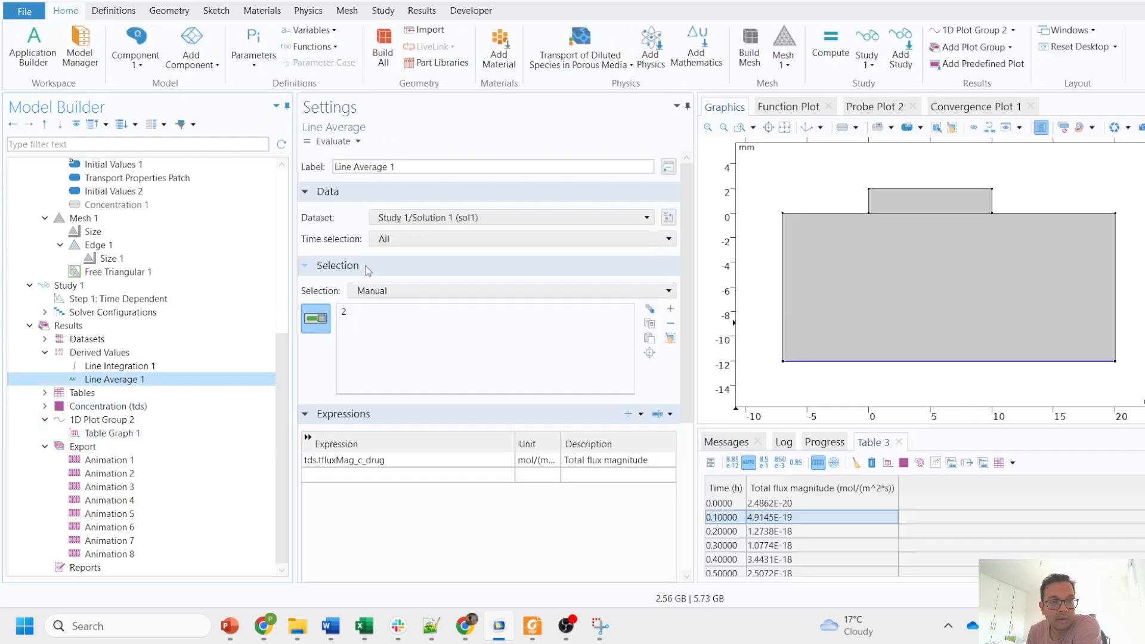
left_click(358, 141)
left_click(343, 159)
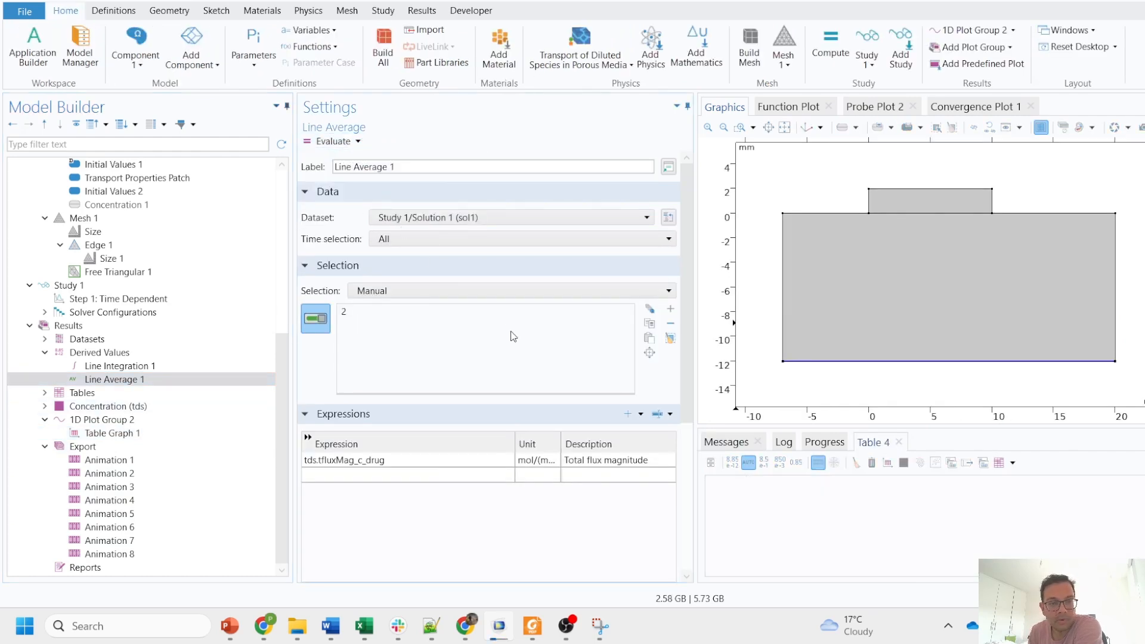
Set the table graph's data to Table 4, plot it, and inspect points along the flux curve.
left_click(143, 437)
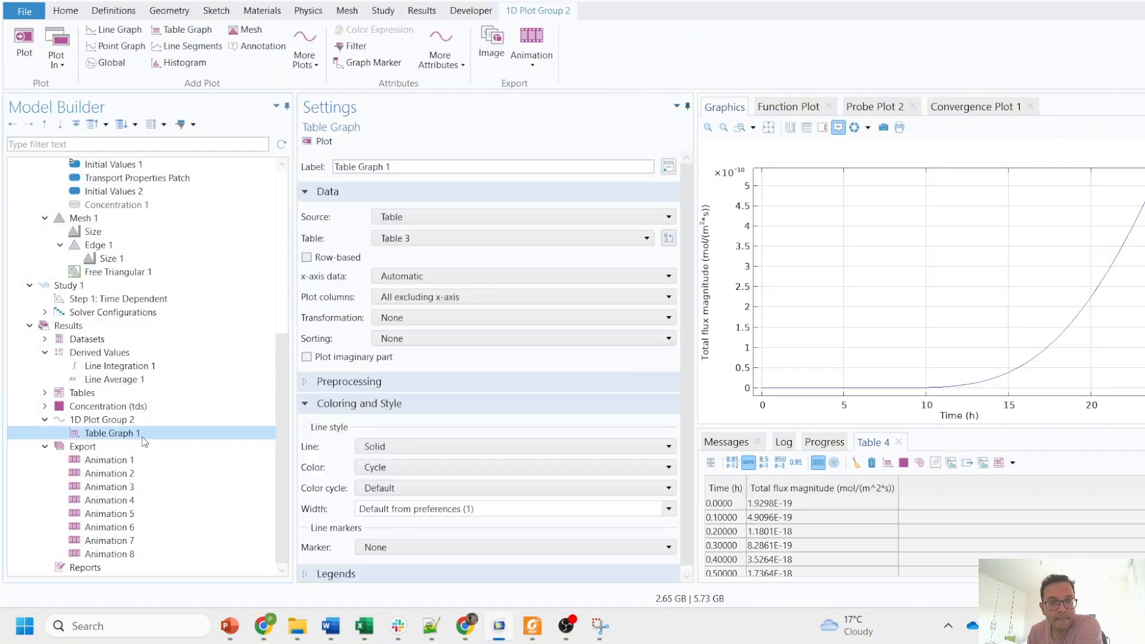
left_click(432, 238)
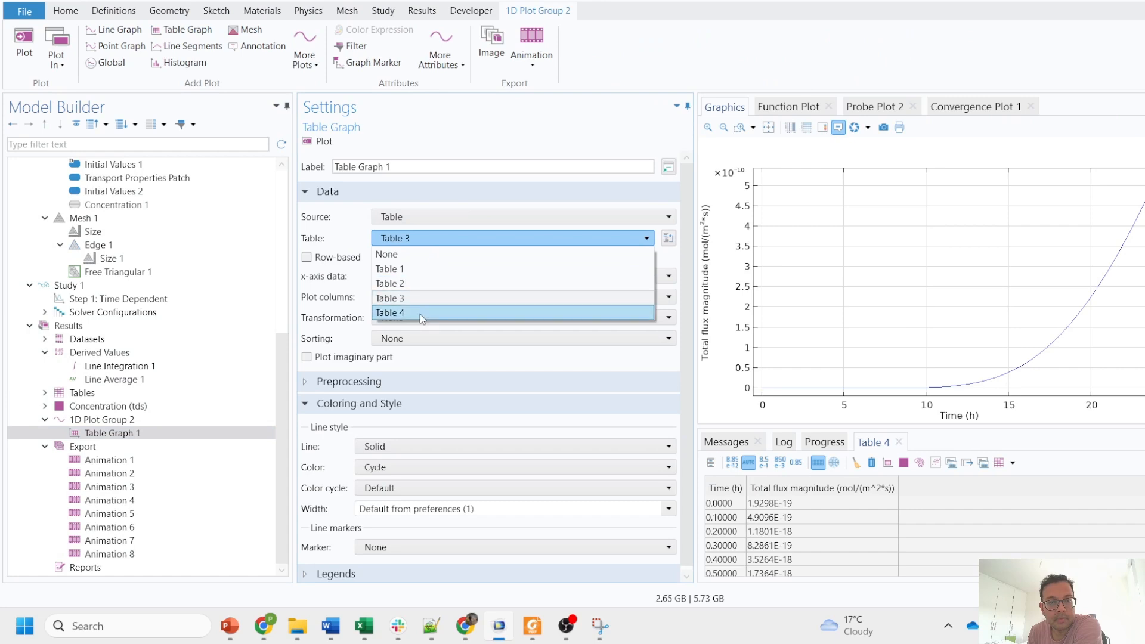
left_click(423, 310)
left_click(326, 141)
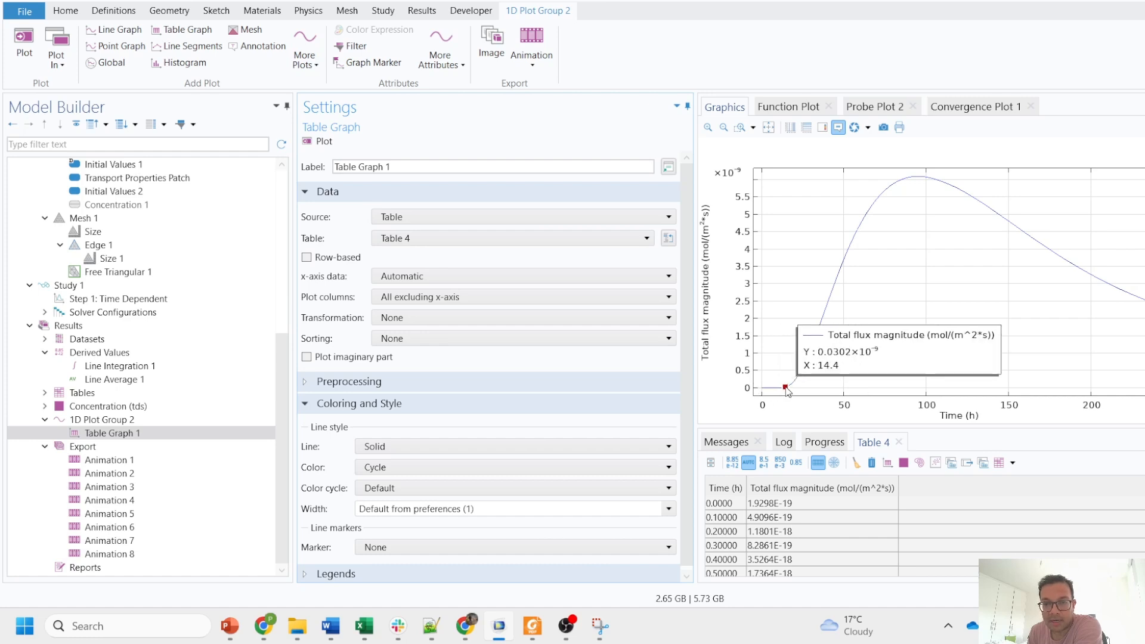
mouse_move(827, 305)
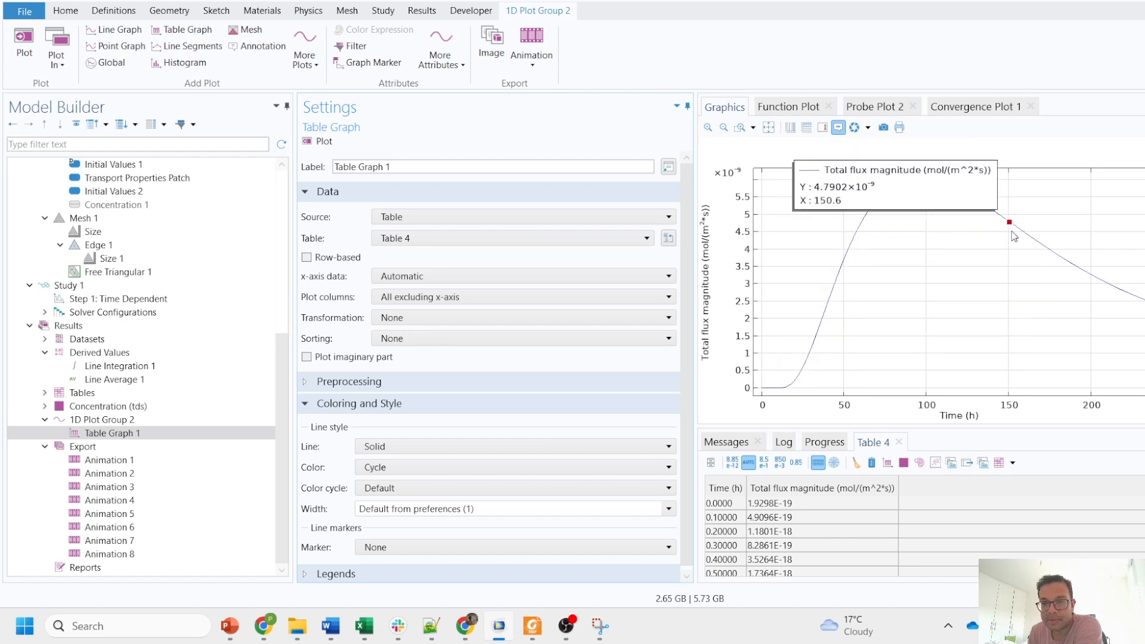
Switch to the browser and read the COMSOL blog's section on the drug diffusion process and its three permeation enhancer cases.
left_click(465, 626)
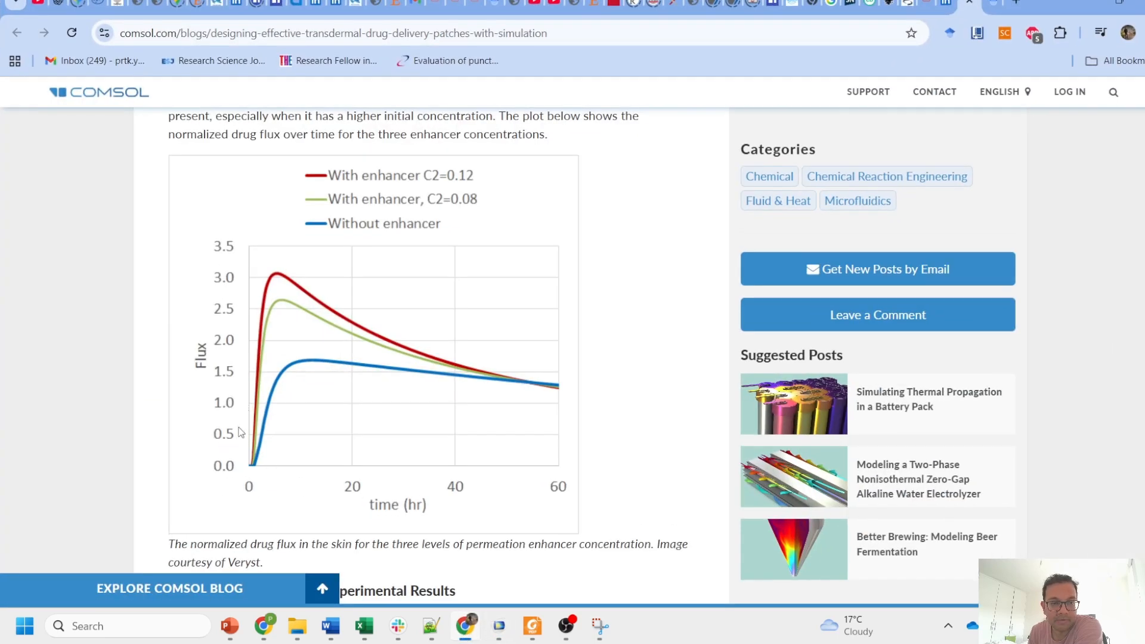
scroll(363, 350, "up", 6)
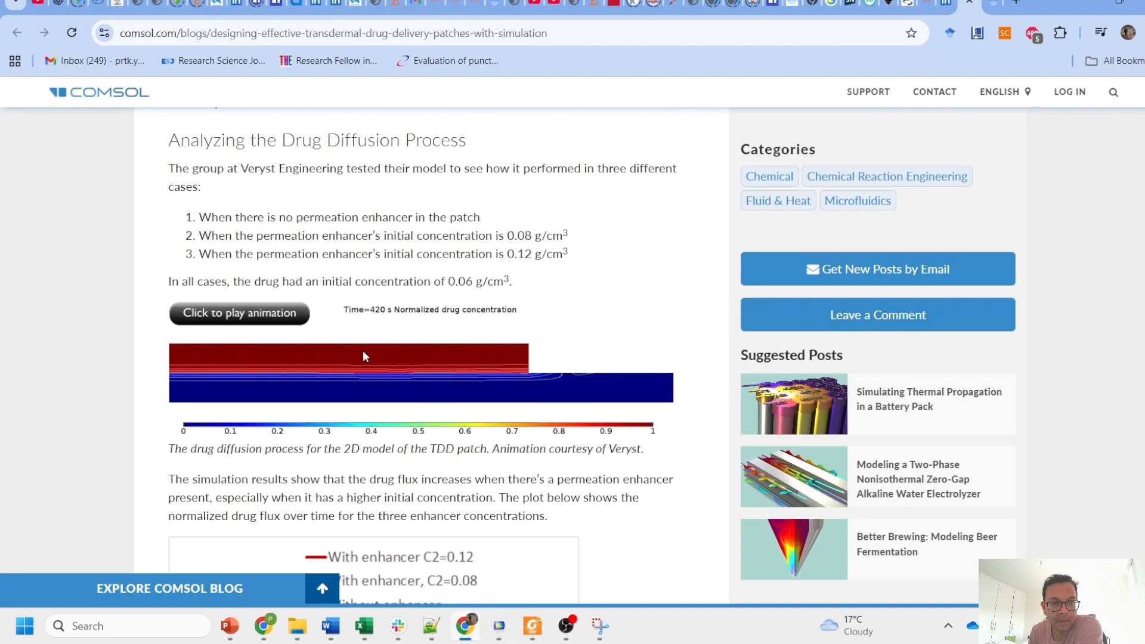
scroll(448, 322, "down", 2)
scroll(448, 321, "up", 1)
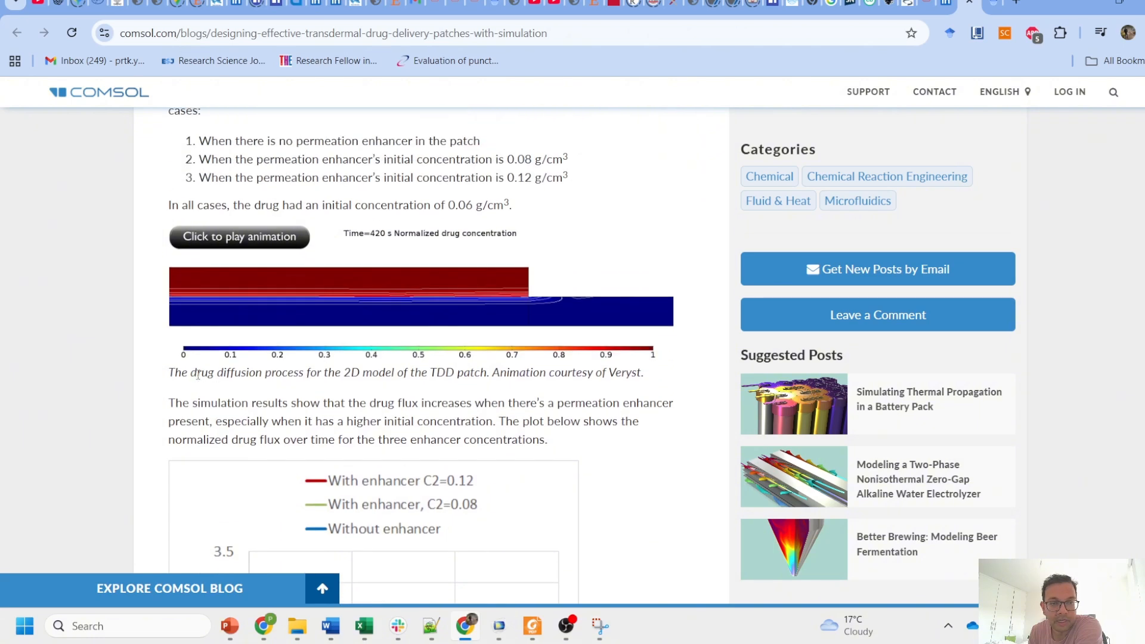
left_click_drag(198, 375, 481, 402)
left_click(482, 403)
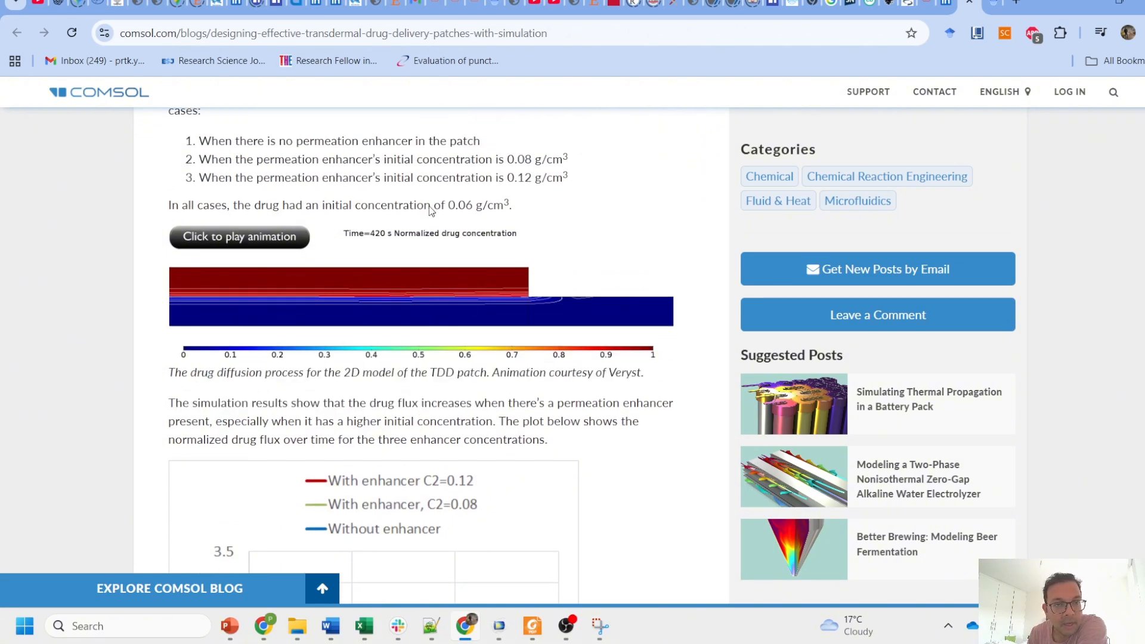
left_click_drag(285, 153, 387, 158)
left_click_drag(314, 141, 382, 141)
scroll(422, 203, "down", 1)
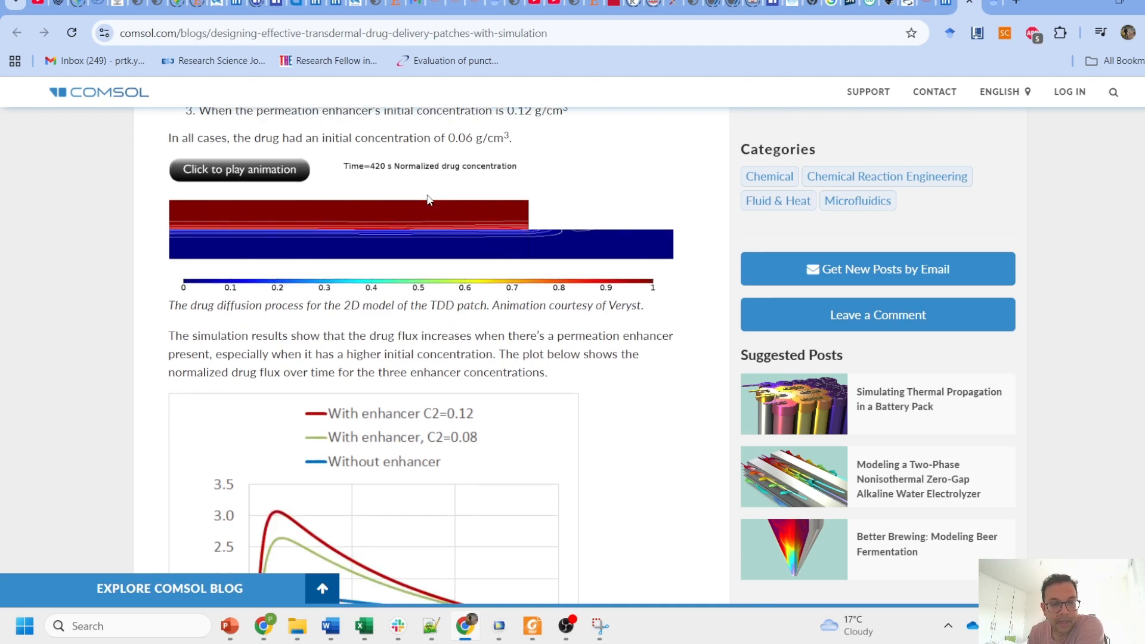
scroll(426, 201, "up", 3)
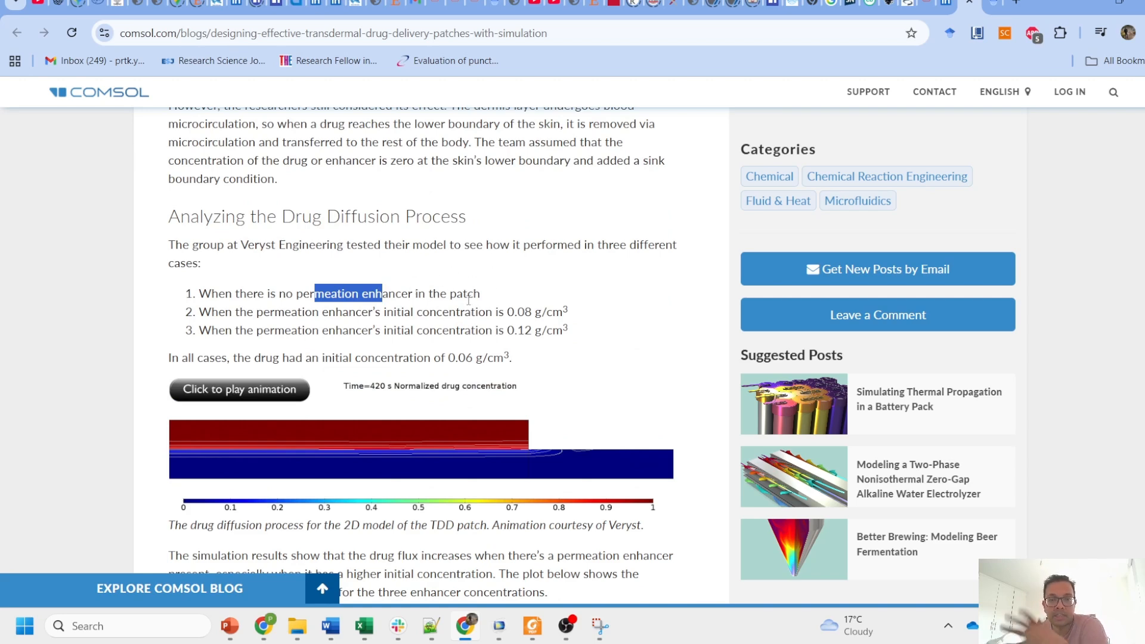
Examine the blog's normalized drug flux plot and its comparison of calculated and experimental flux, and return to COMSOL.
scroll(468, 300, "down", 1)
scroll(490, 256, "down", 4)
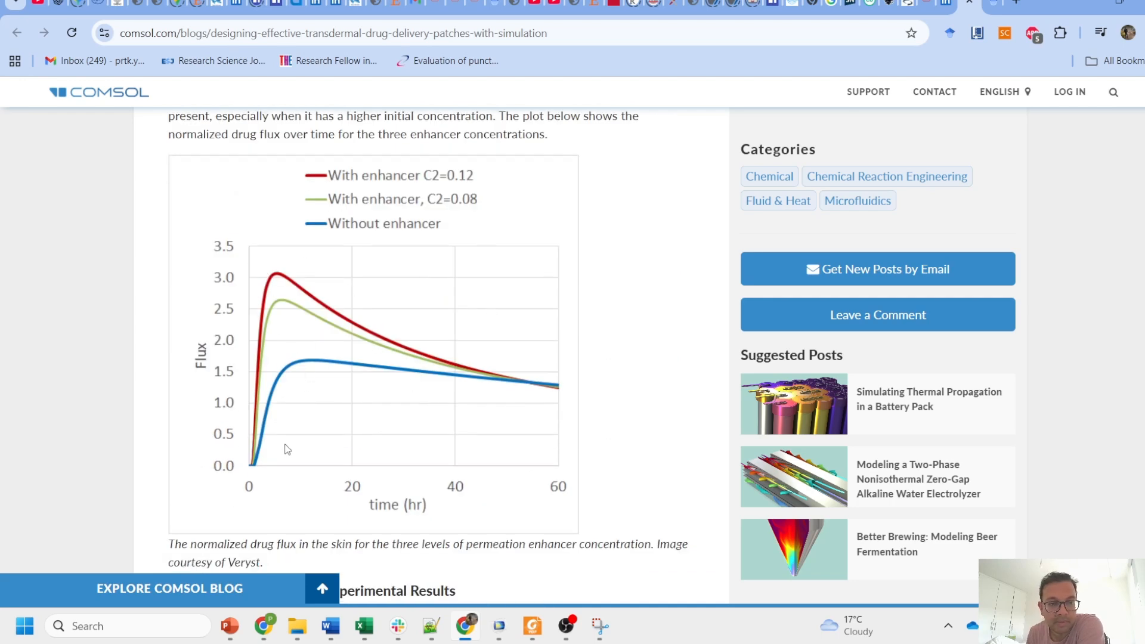
scroll(525, 334, "down", 4)
scroll(541, 321, "down", 7)
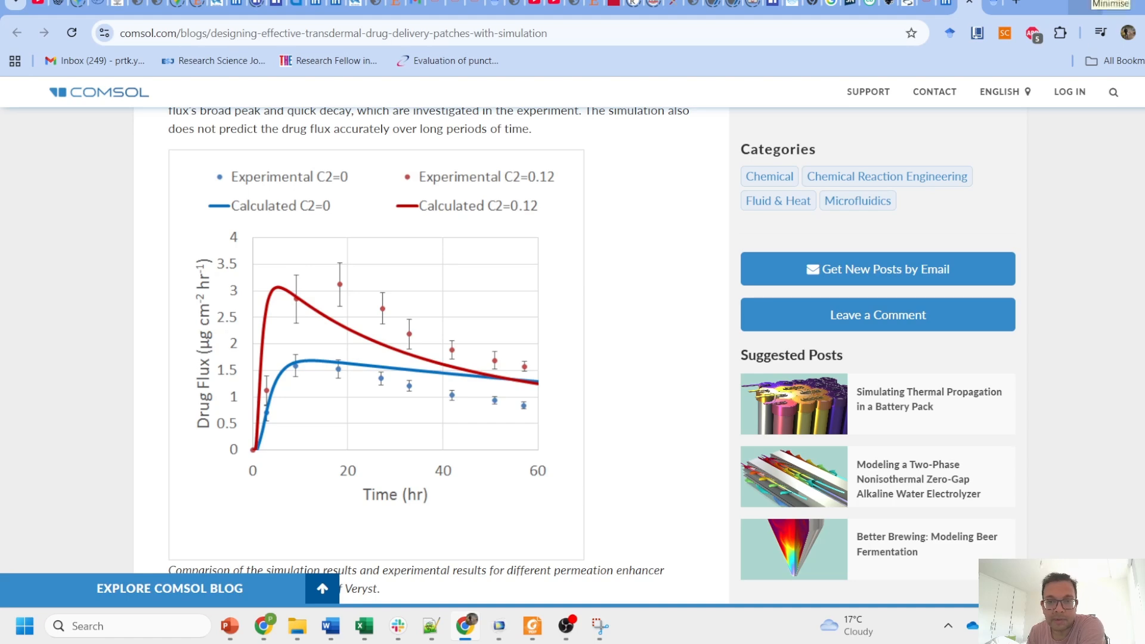
left_click(1084, 6)
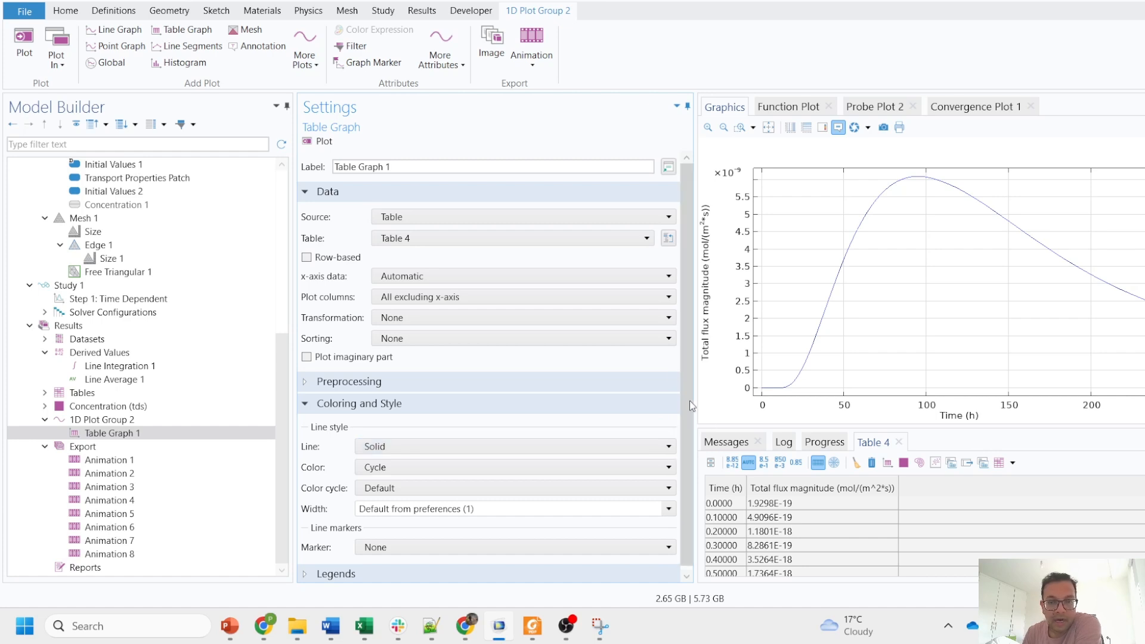
Switch to the browser, look through the Services page of the CHEMFUSION site, and return to COMSOL.
left_click_drag(688, 394, 682, 428)
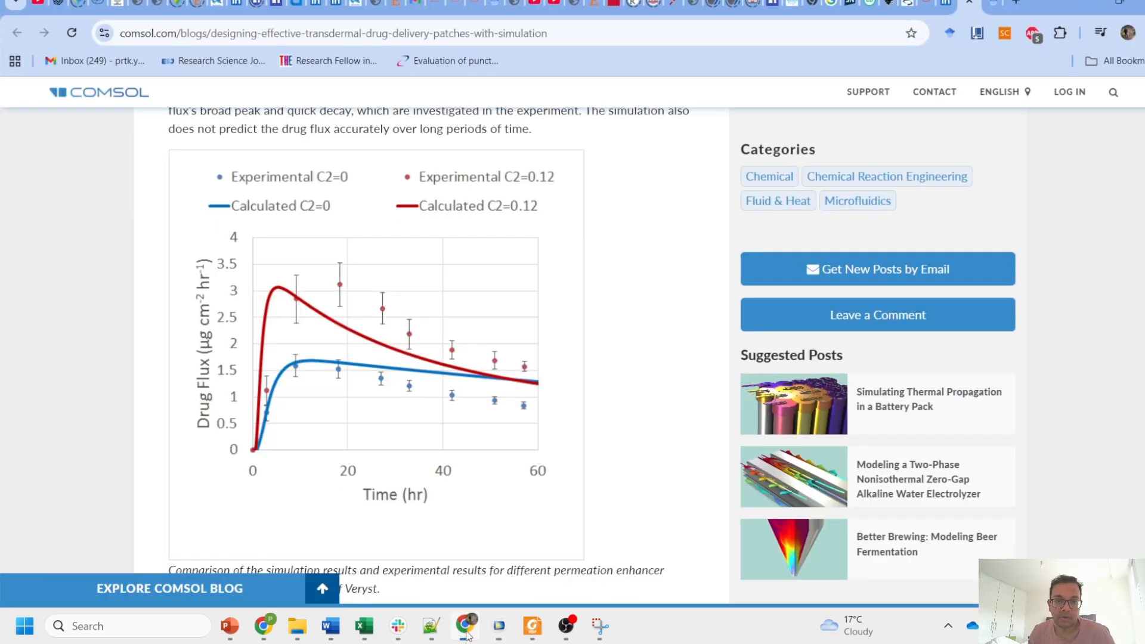
left_click(465, 625)
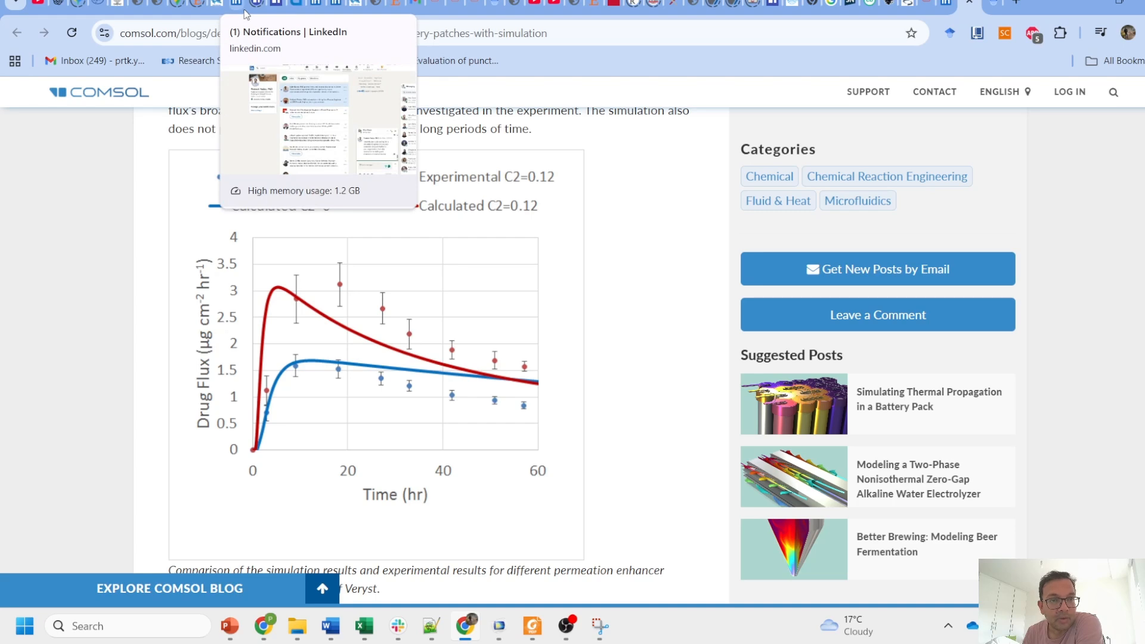
left_click(270, 7)
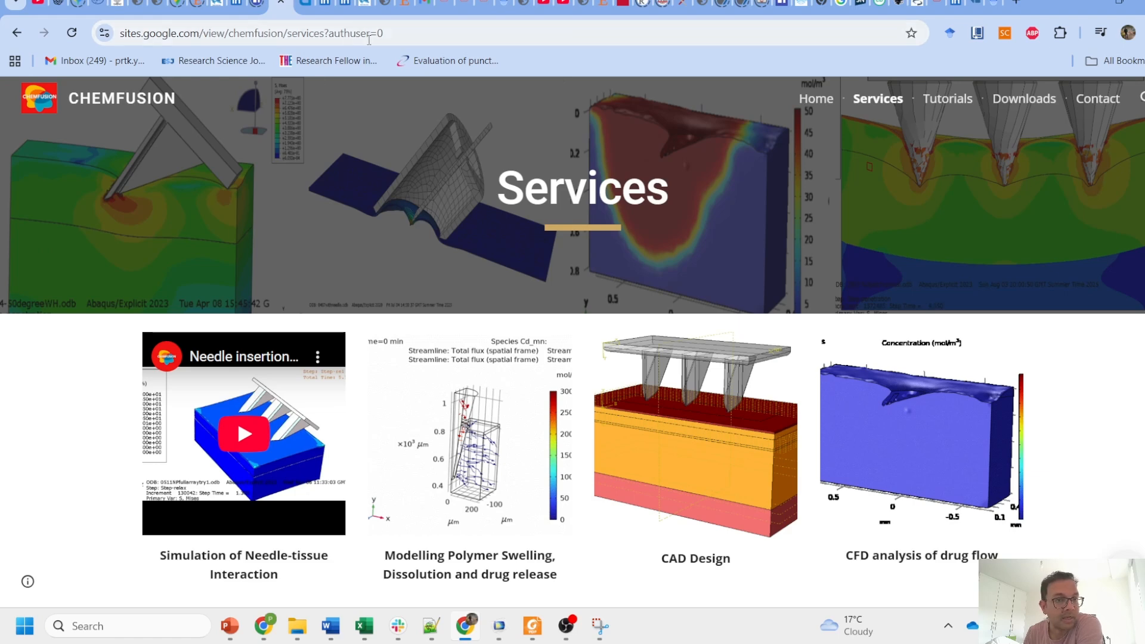
scroll(498, 471, "down", 3)
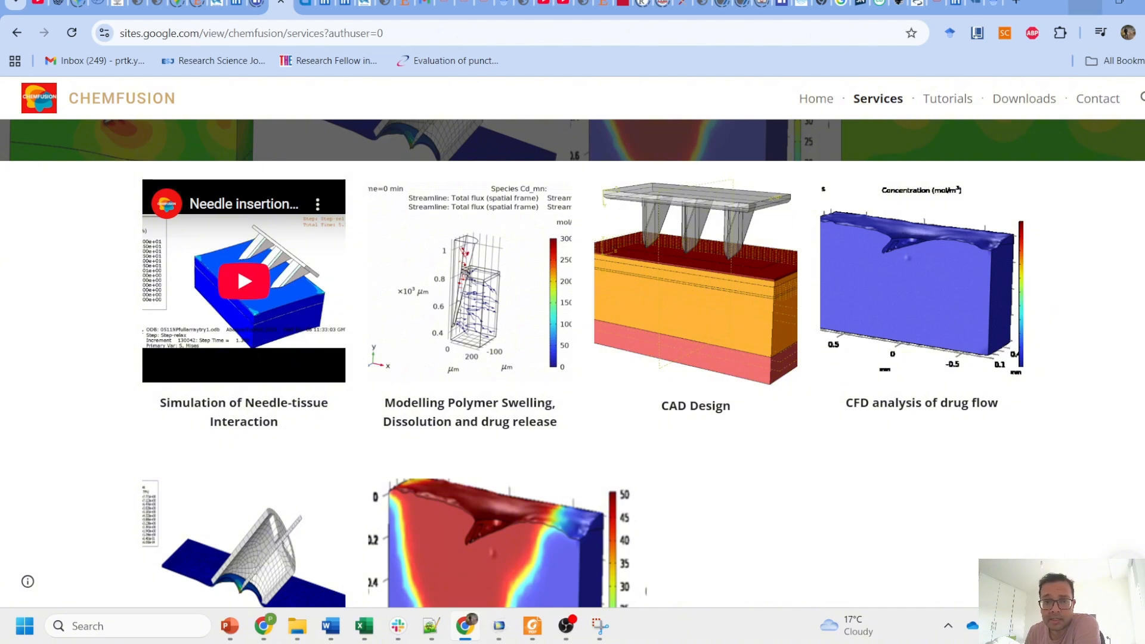
left_click(1084, 7)
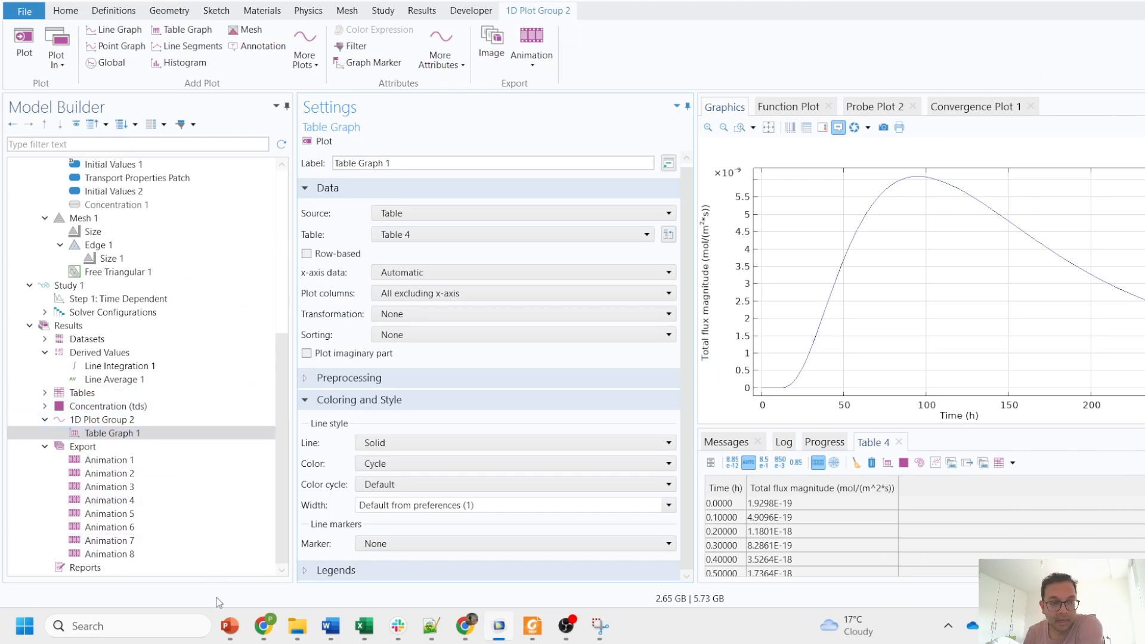
Switch to the COMSOL Basics presentation in PowerPoint and view slide 9 on drug transport use cases.
mouse_move(229, 626)
left_click(307, 584)
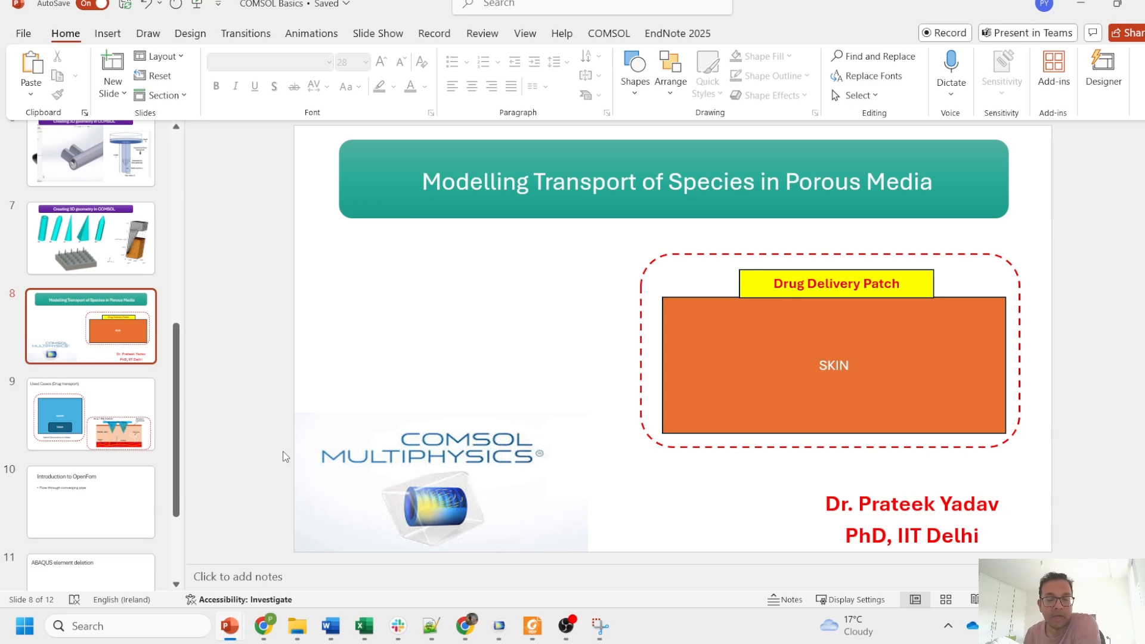
left_click(114, 391)
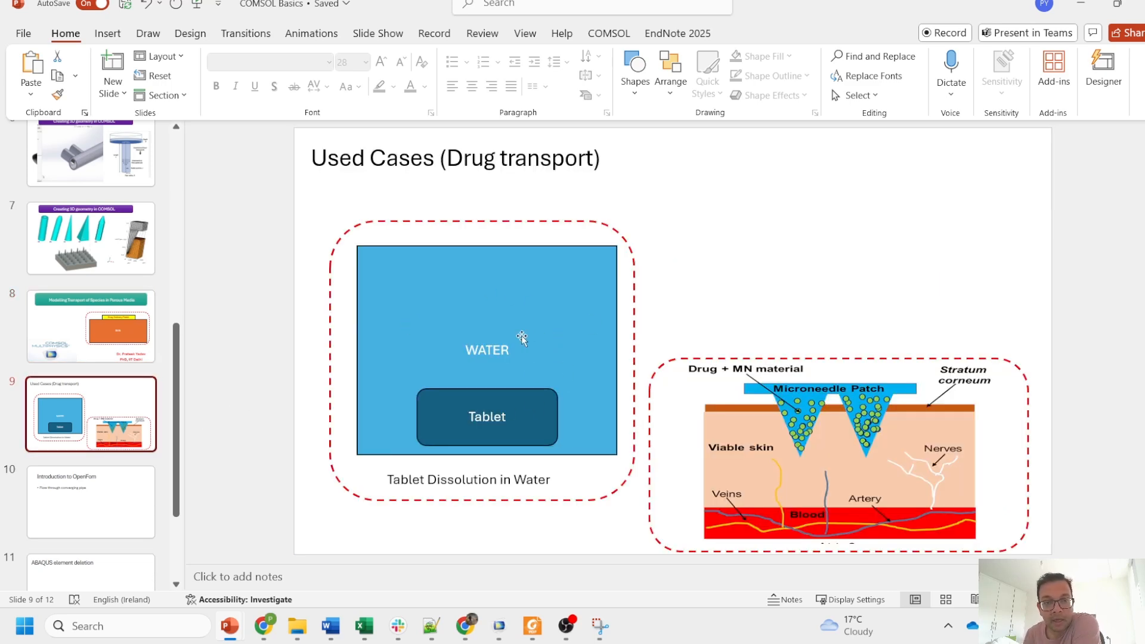